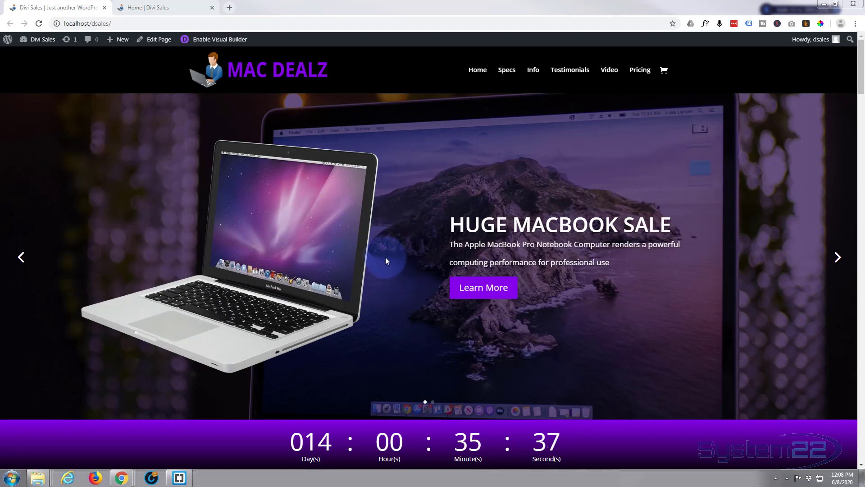
- Walk through the finished MacBook sales page section by section, from specs, info, testimonials and video to the pricing tables
left_click(457, 281)
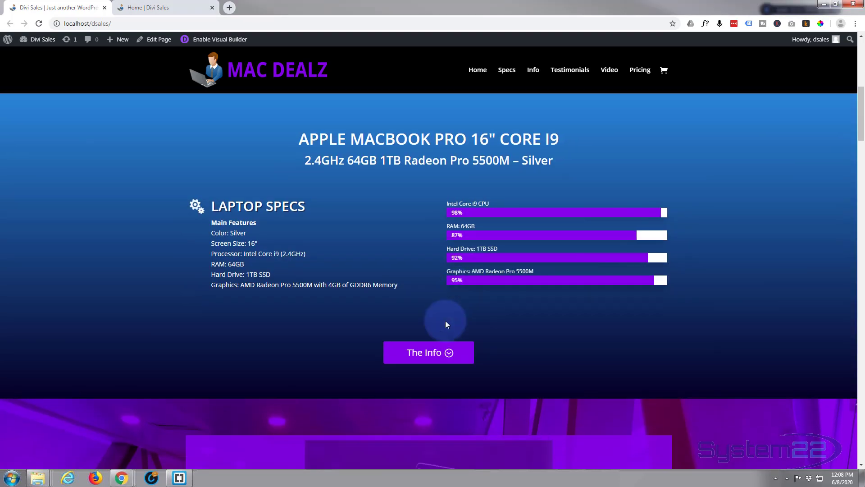
left_click(440, 353)
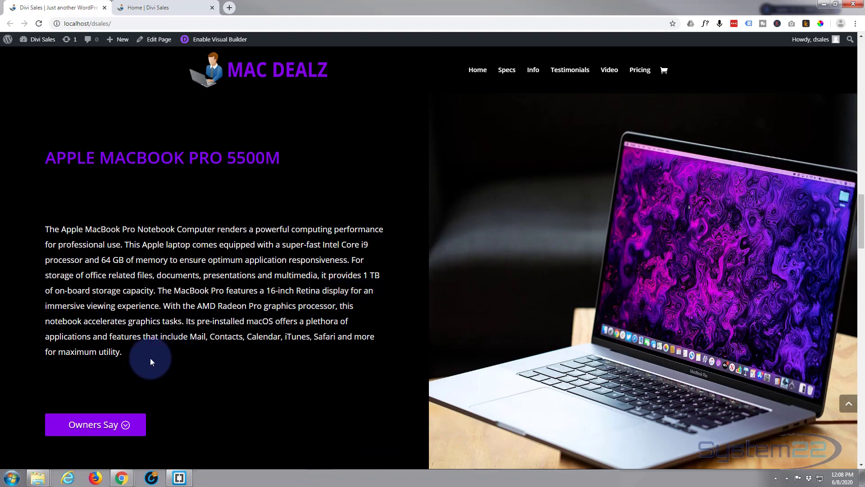
left_click(92, 430)
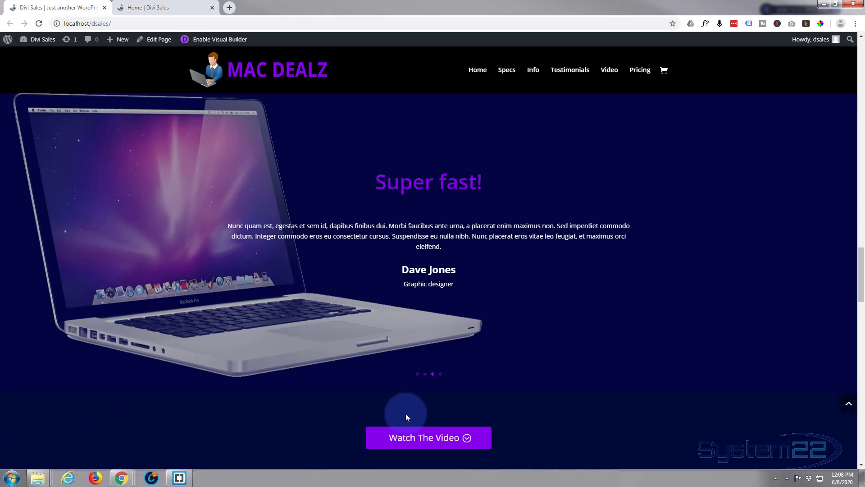
left_click(424, 438)
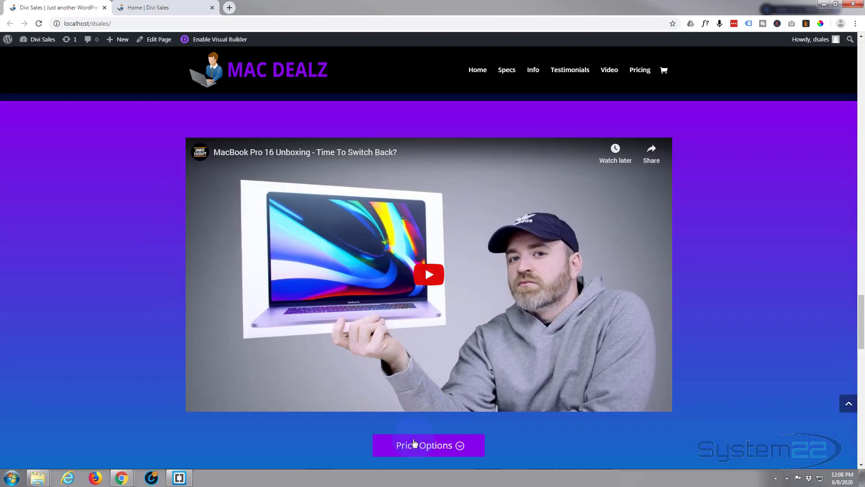
left_click(413, 439)
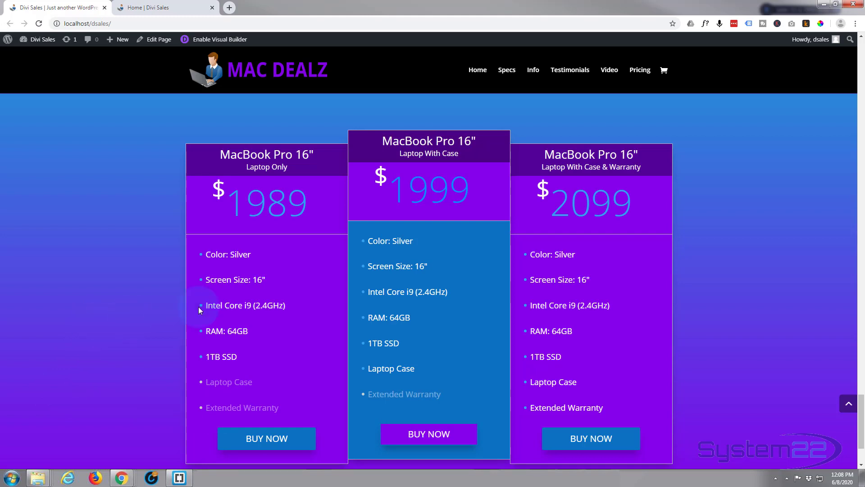
scroll(412, 296, "down", 1)
scroll(727, 296, "up", 1)
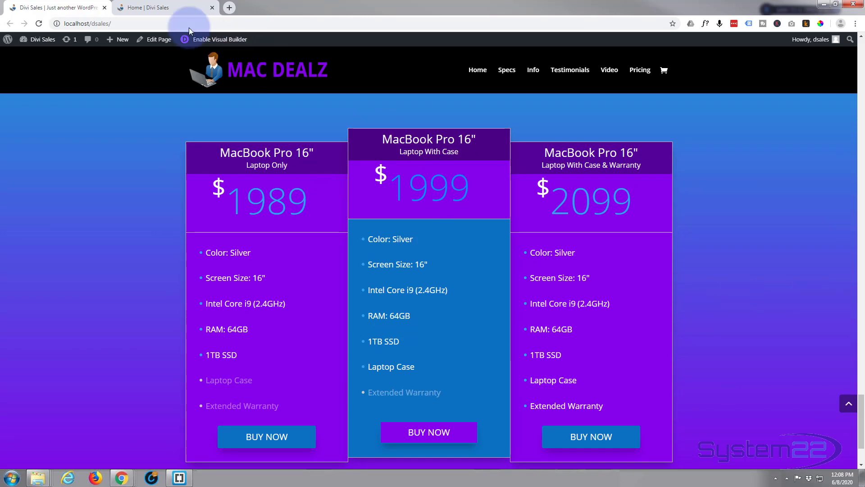
- Enable the visual builder on the dsalesfunnel Home page and add a regular section with a one-column row below the last section
left_click(142, 7)
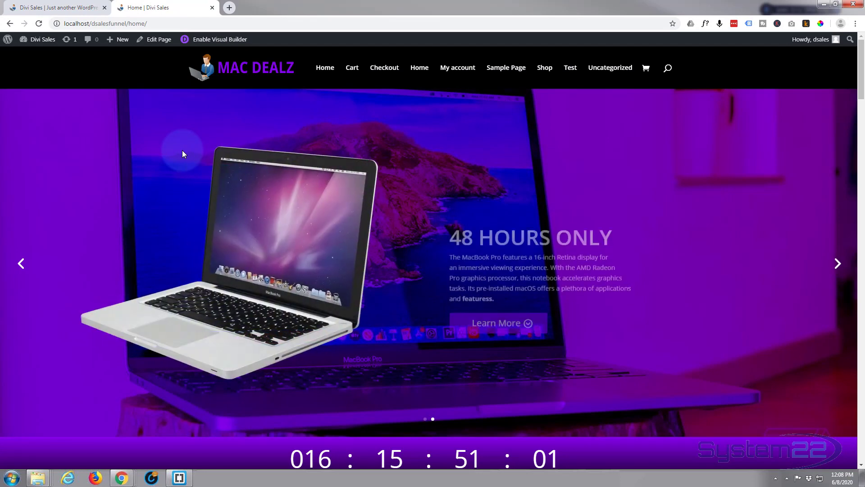
left_click(217, 40)
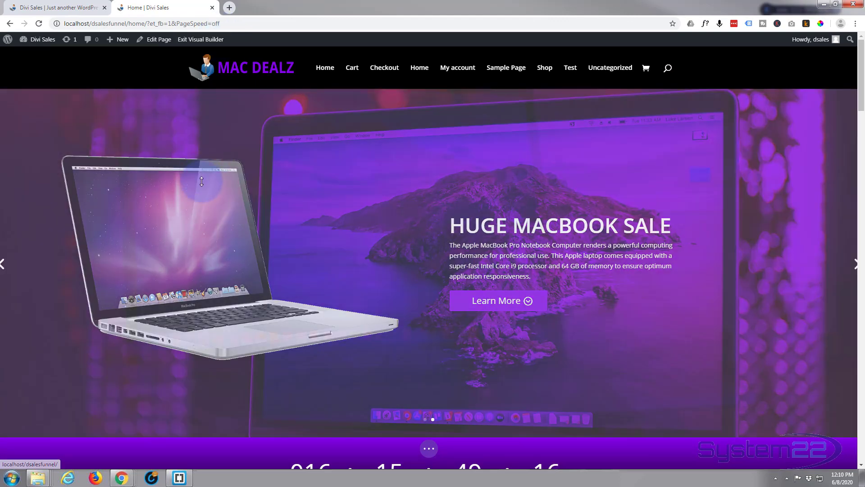
scroll(201, 185, "down", 15)
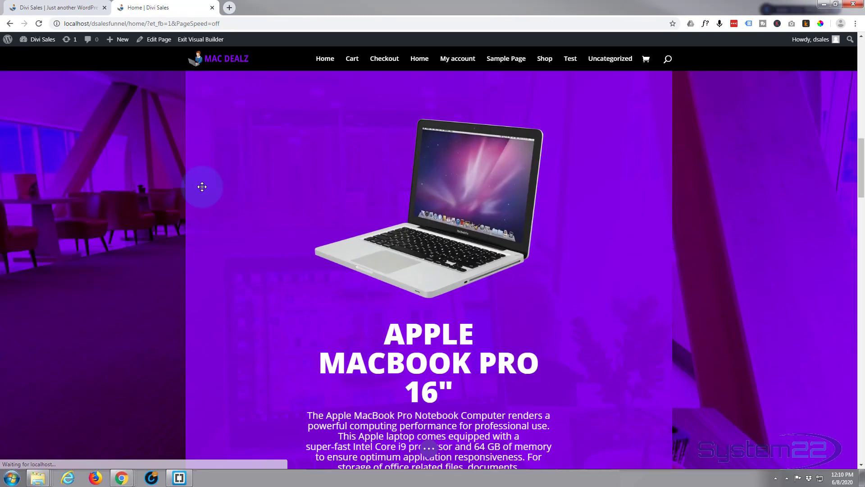
scroll(201, 187, "down", 15)
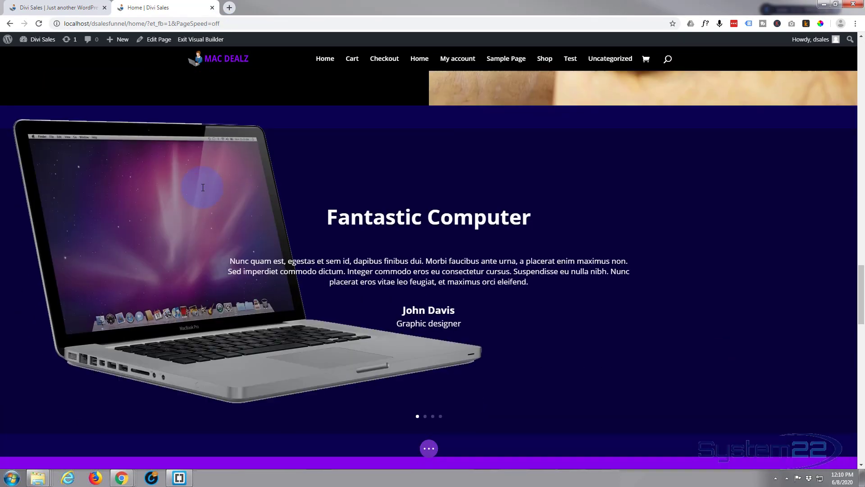
scroll(202, 187, "down", 15)
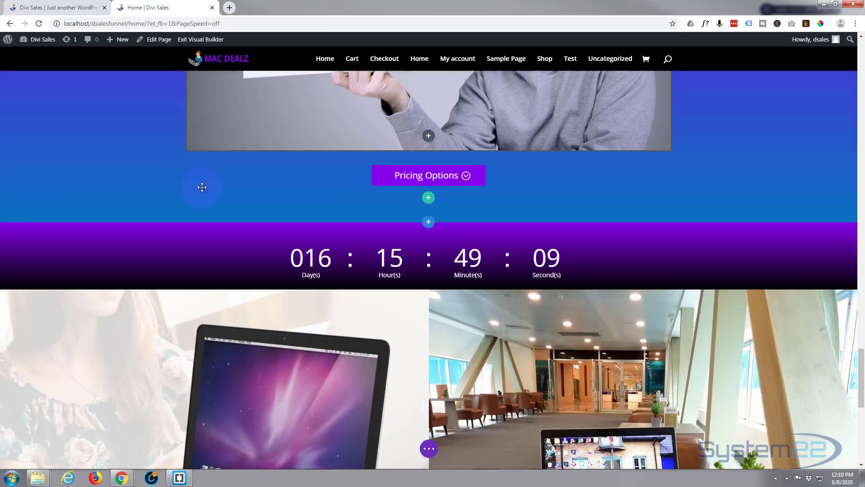
scroll(202, 187, "down", 5)
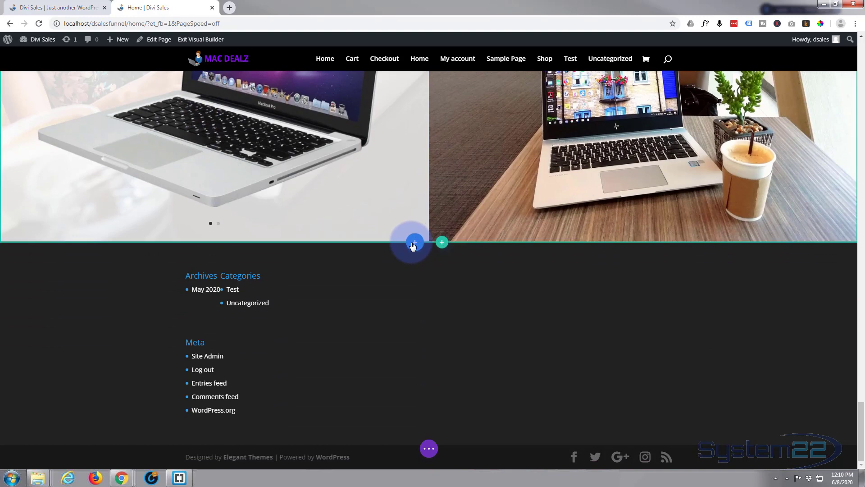
left_click(414, 243)
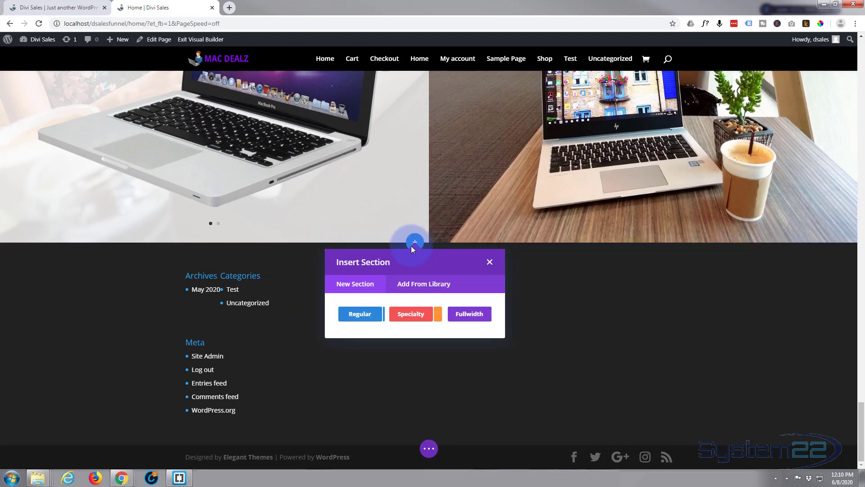
left_click(359, 314)
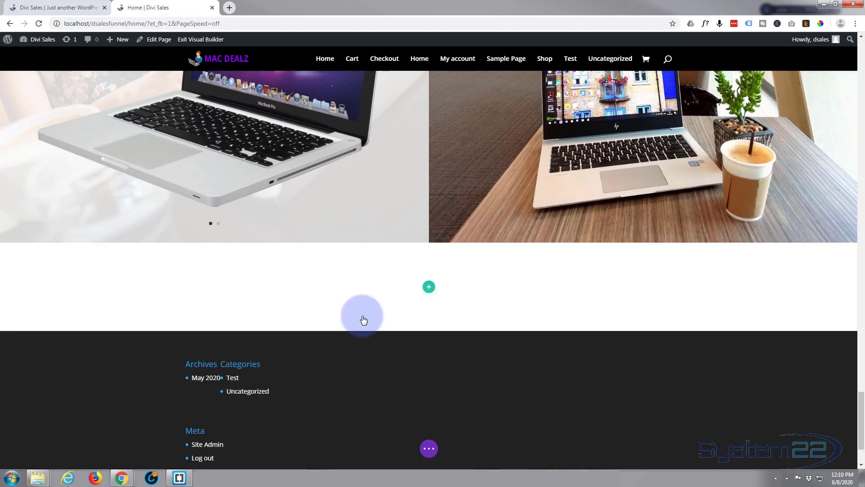
left_click(374, 126)
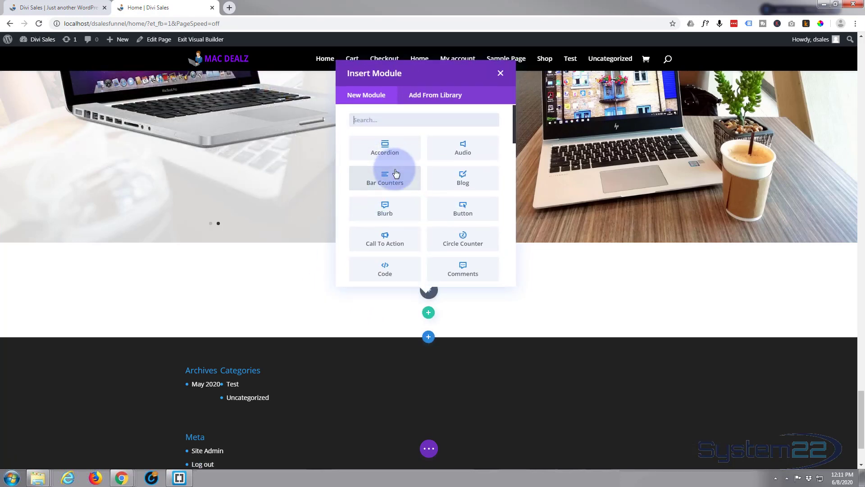
- Insert a Pricing Tables module into the new row
scroll(394, 176, "down", 4)
scroll(395, 176, "down", 10)
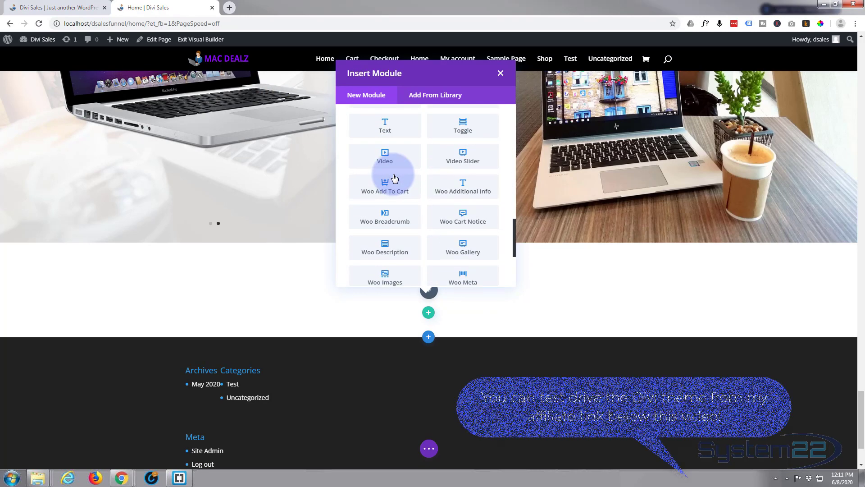
scroll(393, 178, "down", 2)
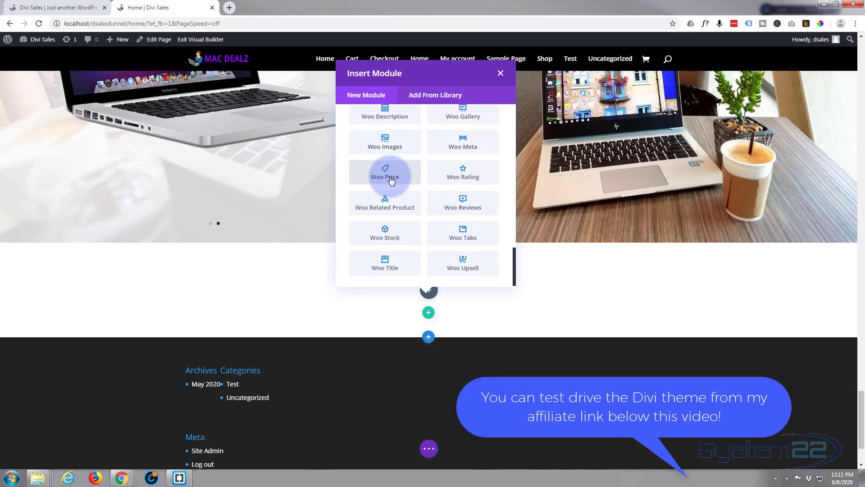
scroll(391, 179, "up", 4)
scroll(391, 180, "up", 6)
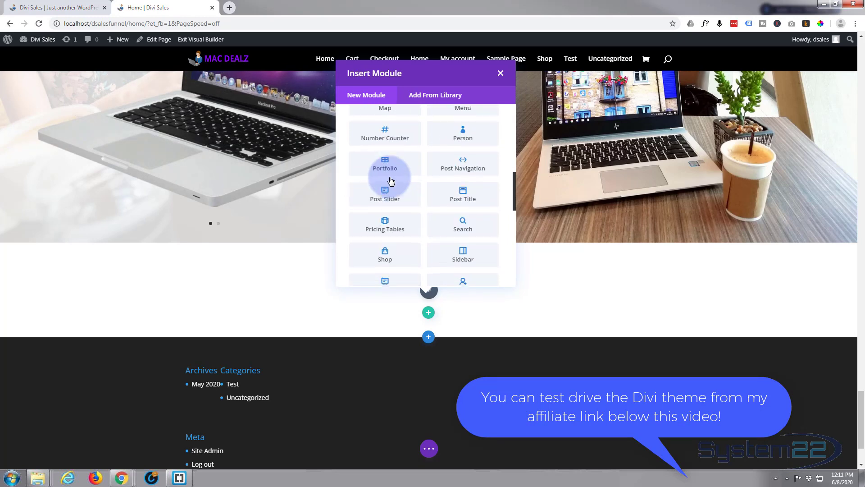
scroll(391, 180, "up", 3)
scroll(391, 180, "down", 1)
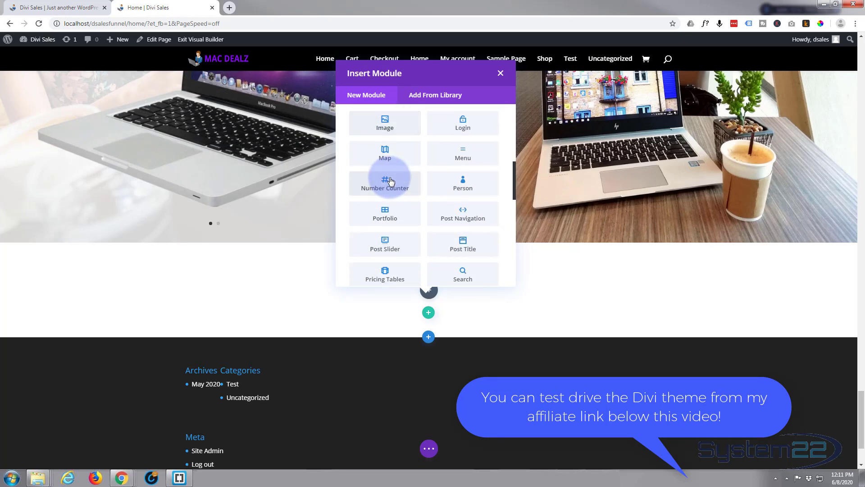
left_click(385, 278)
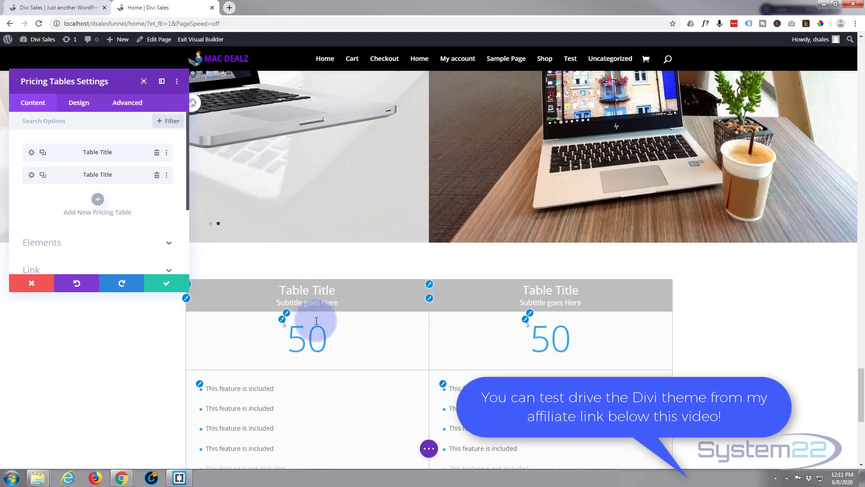
- Delete the second pricing table from the module and save the module settings
scroll(311, 326, "down", 2)
scroll(307, 325, "down", 1)
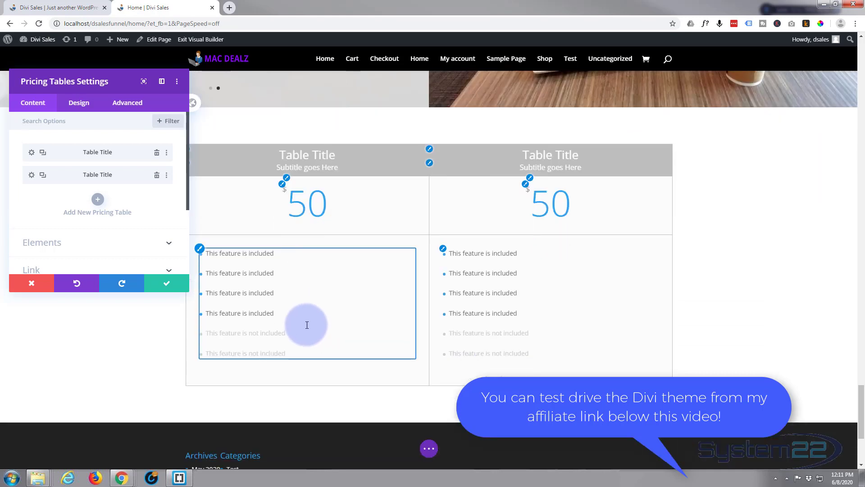
scroll(307, 325, "up", 2)
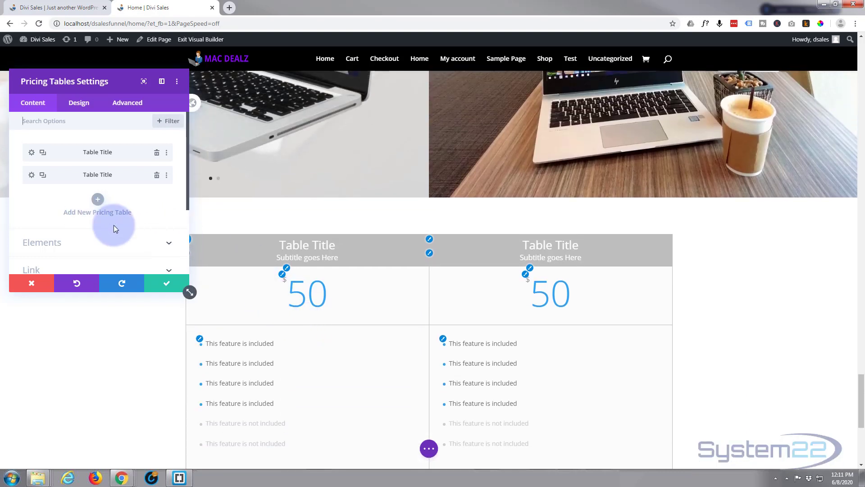
left_click(157, 178)
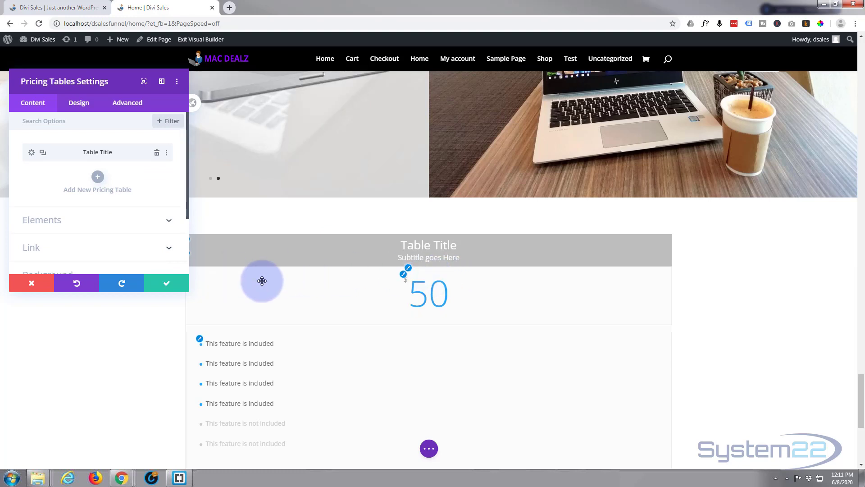
left_click(171, 287)
- Give the pricing section a background gradient with purple #8300e9 as its second color and save the section settings
scroll(119, 292, "down", 2)
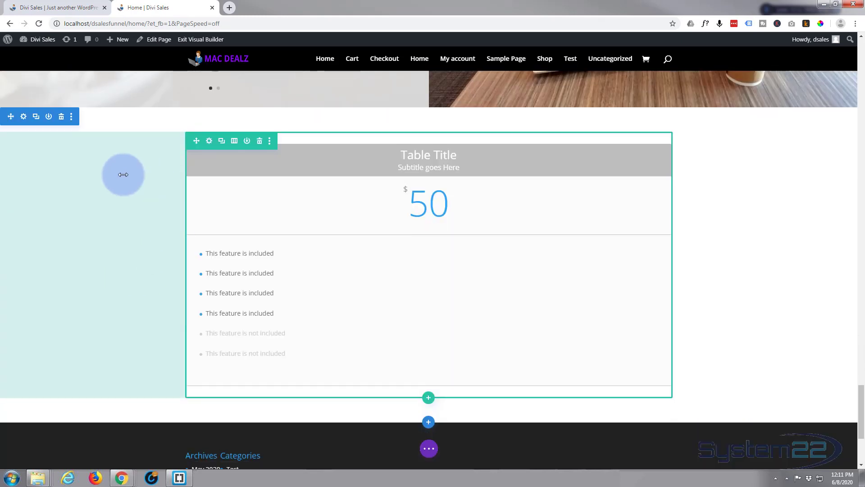
left_click(24, 117)
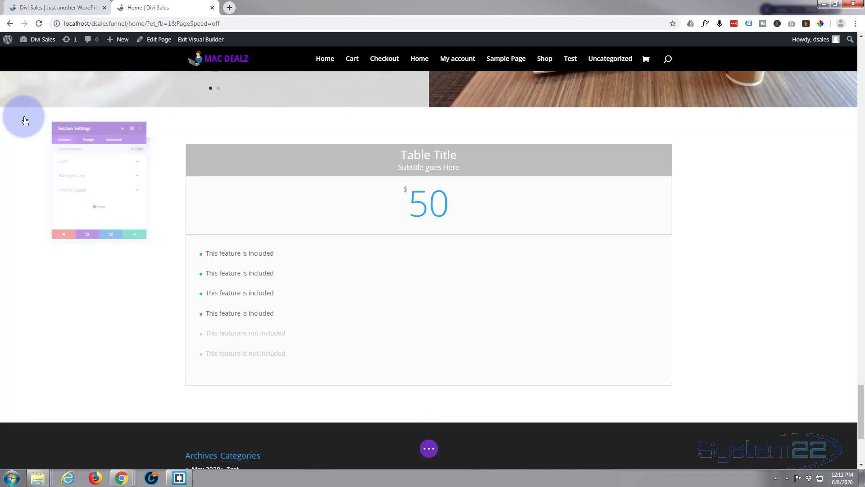
left_click(102, 171)
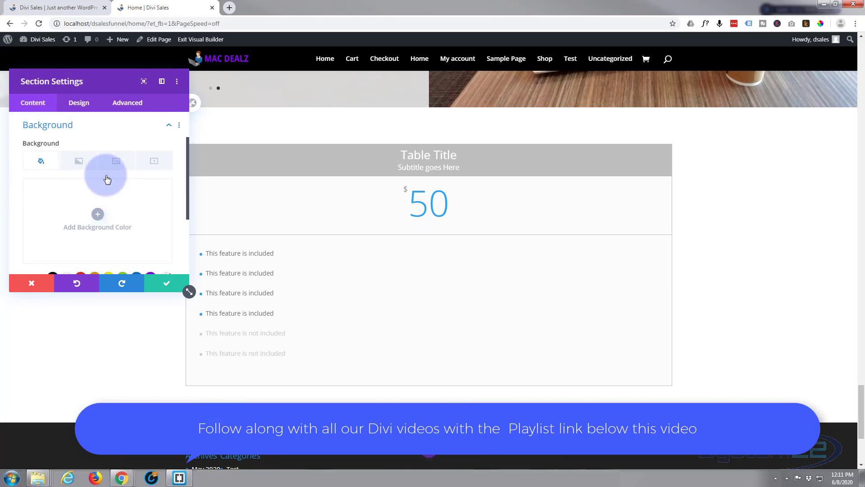
left_click(118, 165)
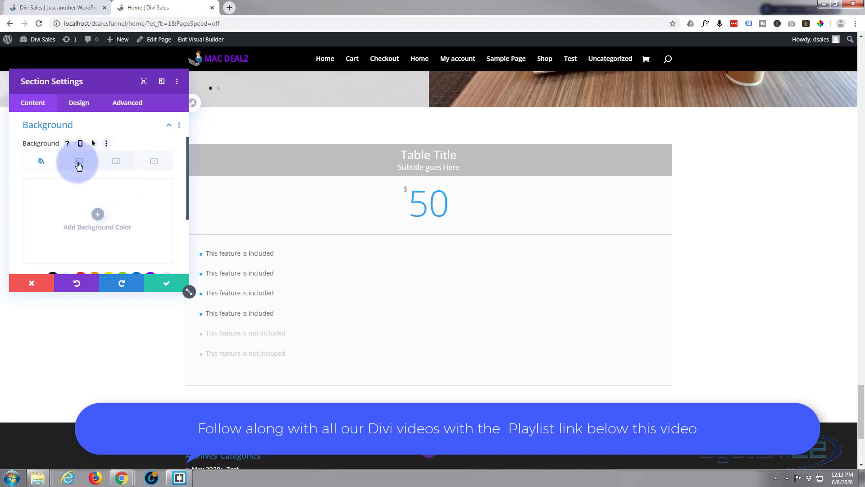
left_click(77, 161)
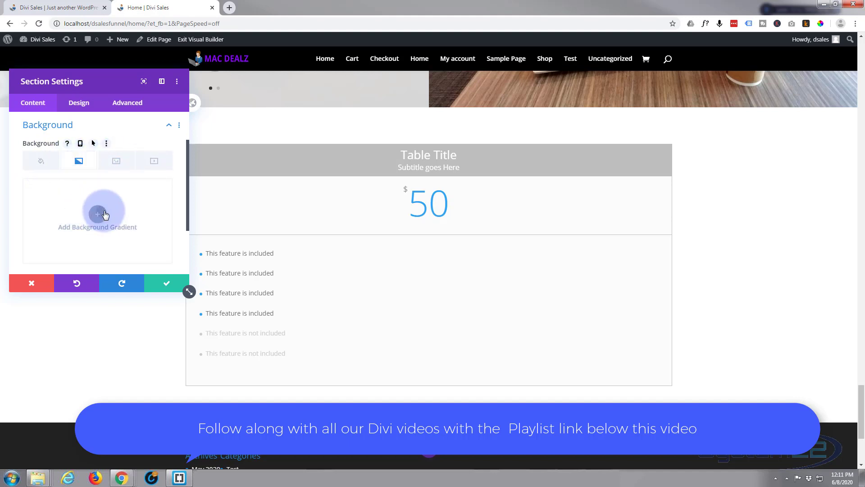
left_click(100, 213)
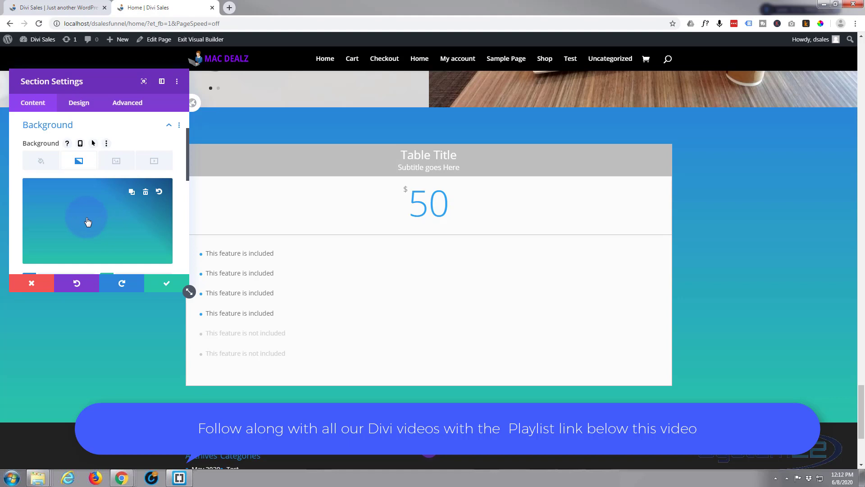
scroll(88, 220, "down", 2)
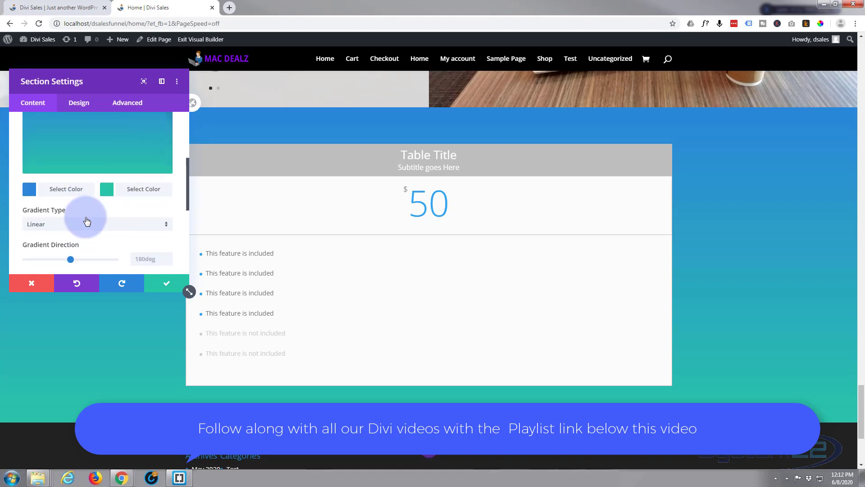
left_click(130, 190)
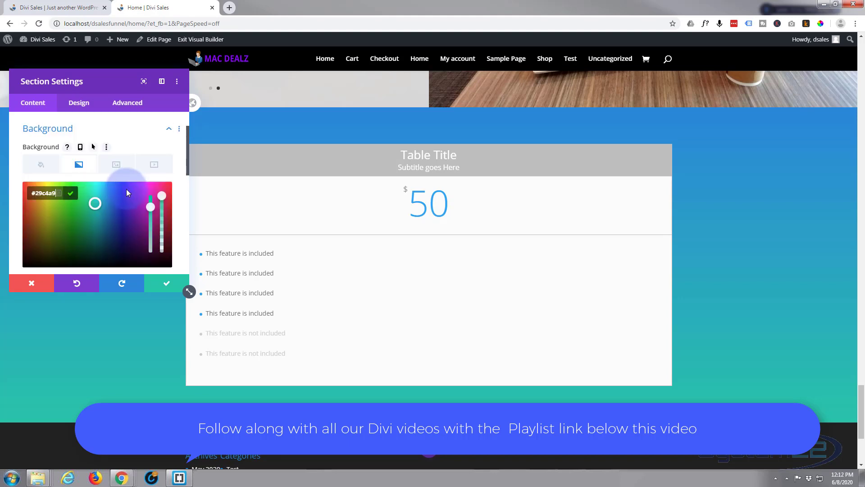
scroll(108, 205, "down", 2)
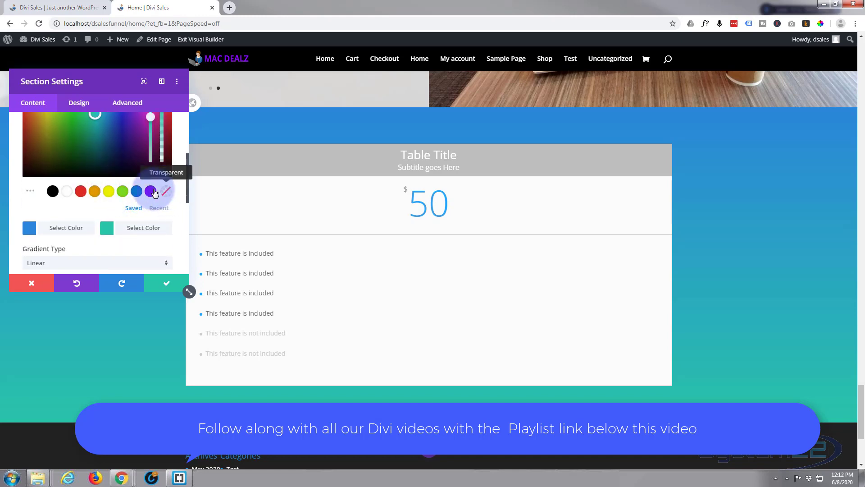
left_click(151, 191)
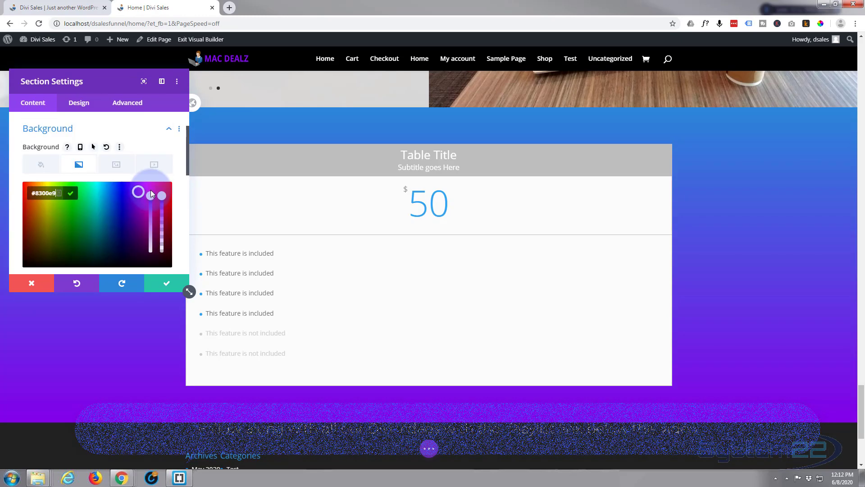
left_click(168, 284)
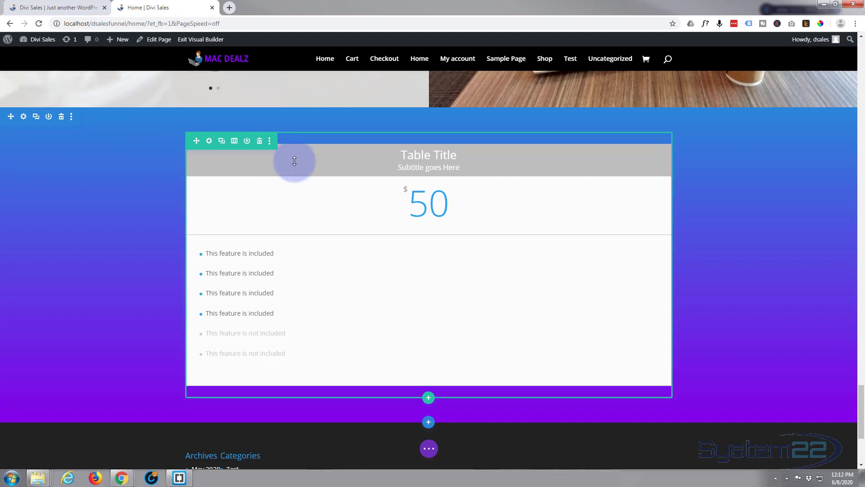
- Set the pricing table's title to MacBook Pro 16" and its subtitle to Laptop Only
mouse_move(412, 174)
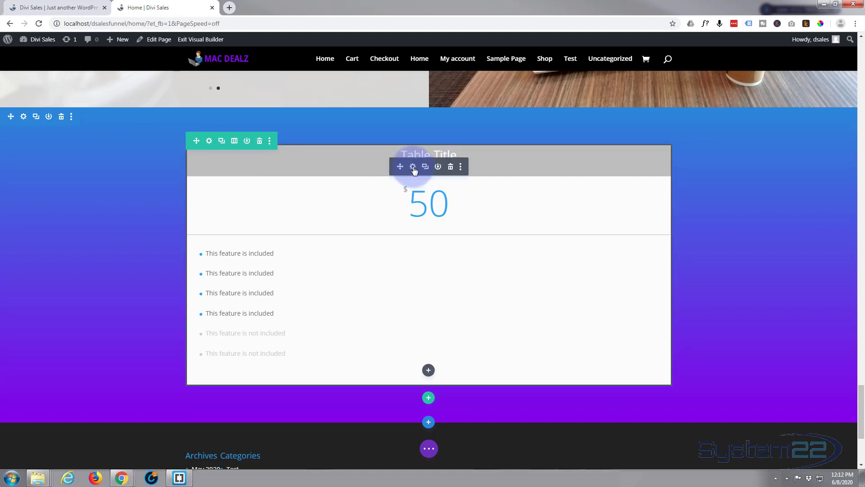
left_click(412, 167)
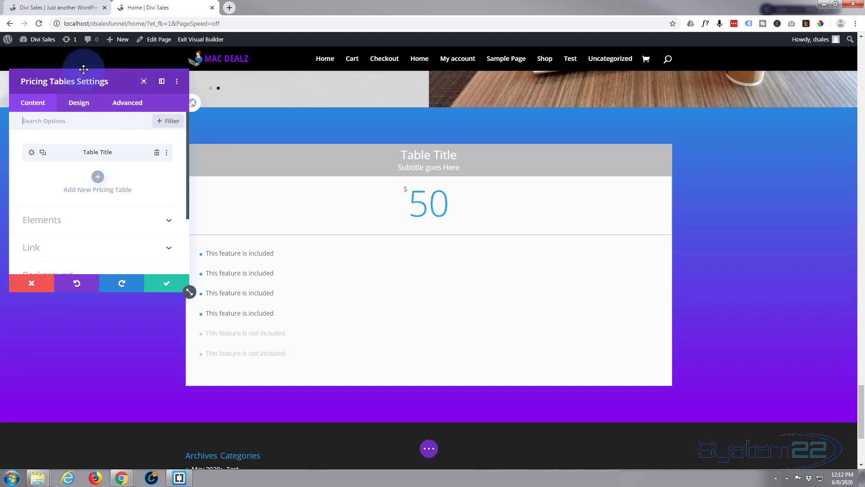
left_click_drag(101, 87, 441, 97)
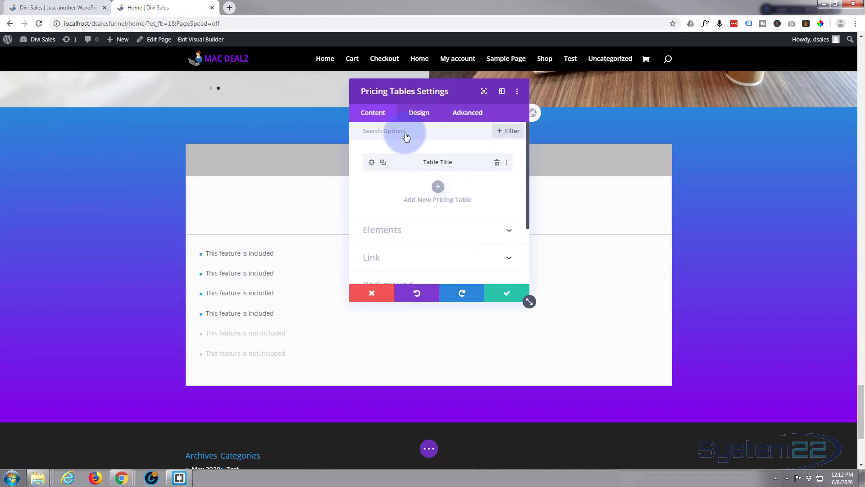
left_click(372, 163)
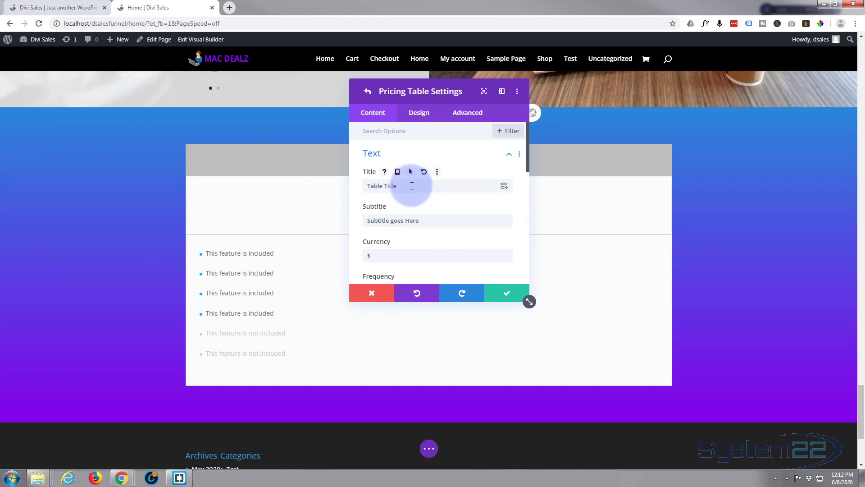
left_click_drag(412, 185, 366, 185)
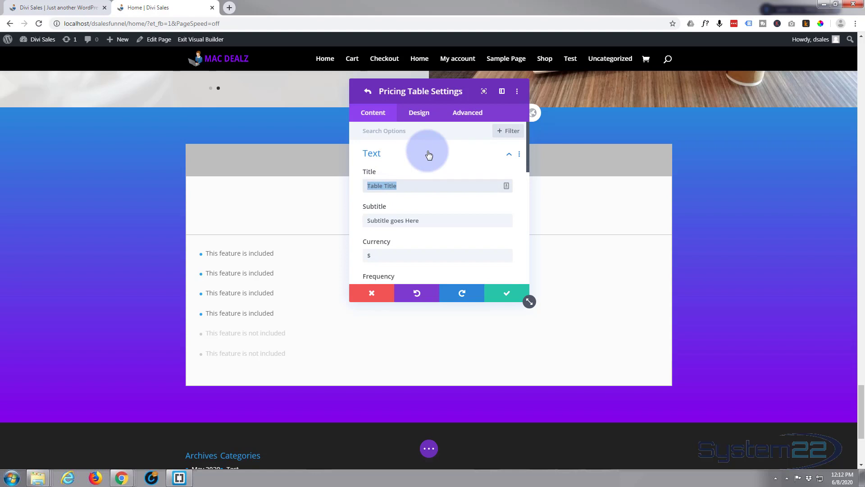
type("MacBook Pro 16\"")
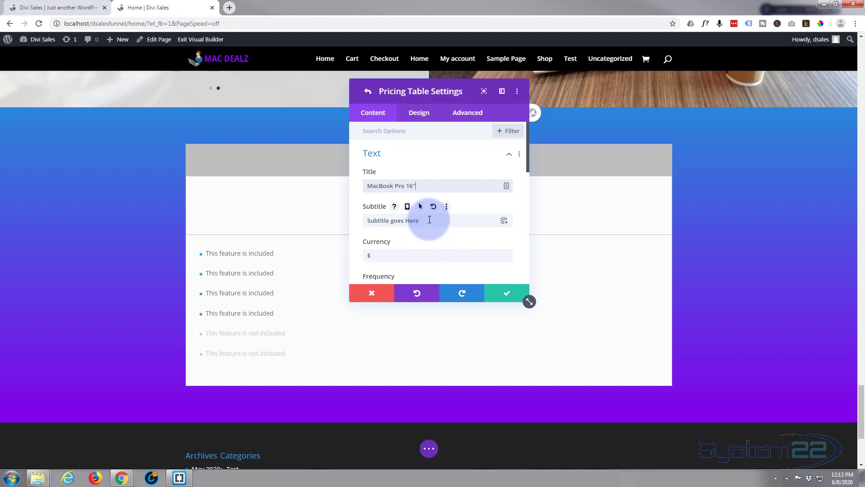
left_click_drag(429, 220, 365, 220)
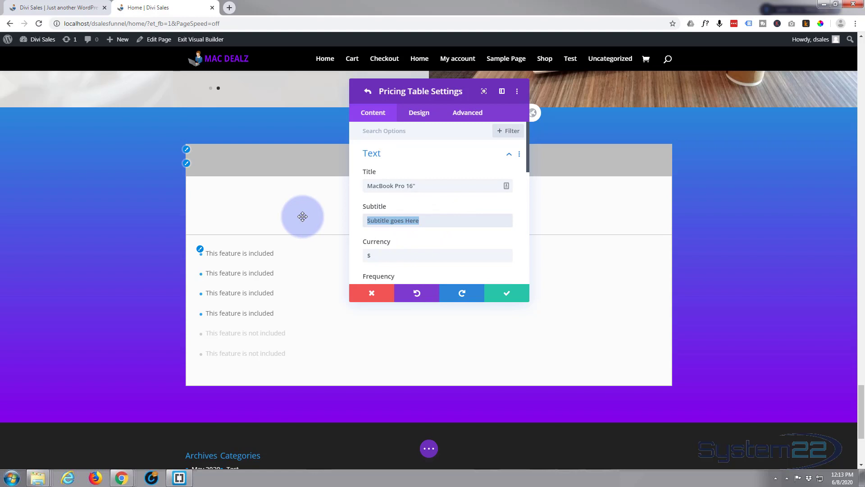
type("Laptop Only")
- Set the pricing table's price to 1989 and its button text to Buy Now
scroll(430, 218, "down", 1)
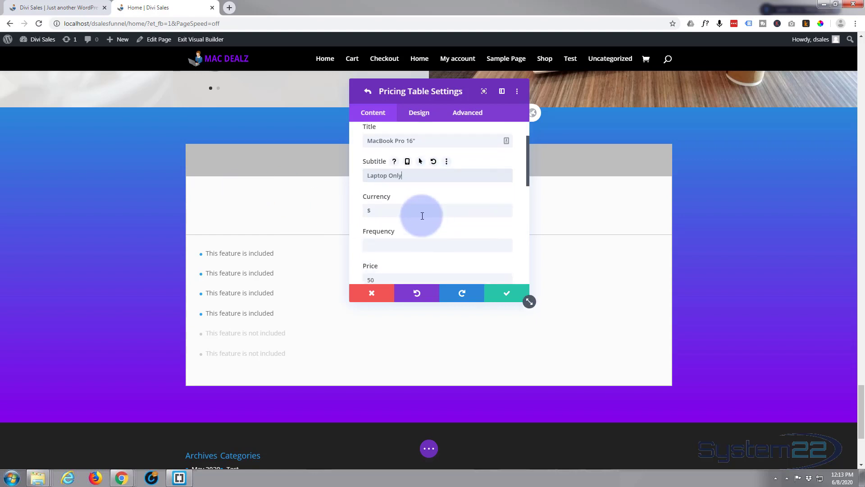
scroll(384, 205, "down", 1)
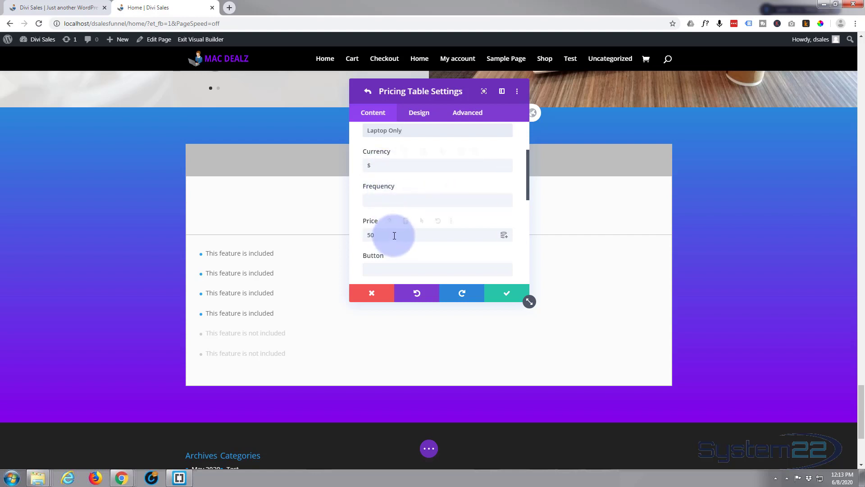
left_click_drag(394, 235, 340, 234)
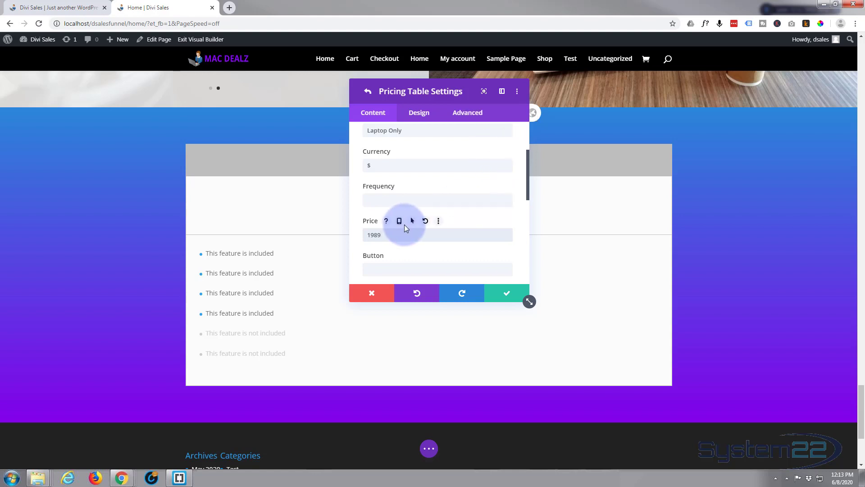
scroll(404, 224, "down", 2)
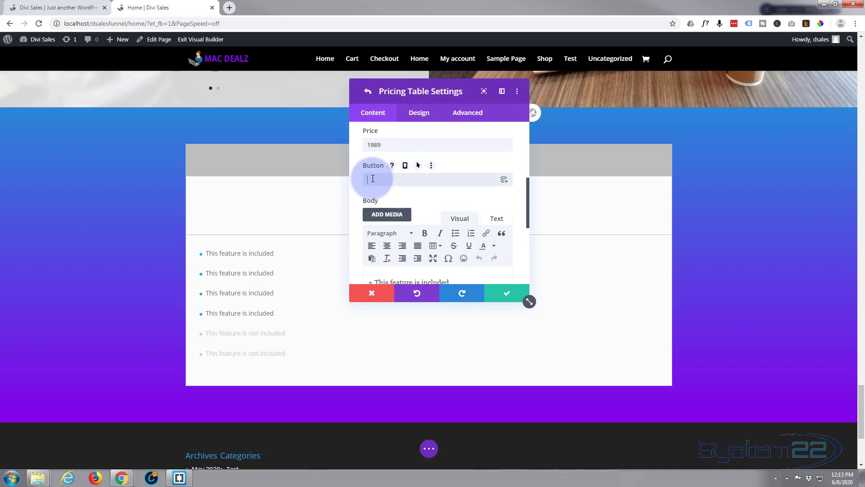
type("Buy Now")
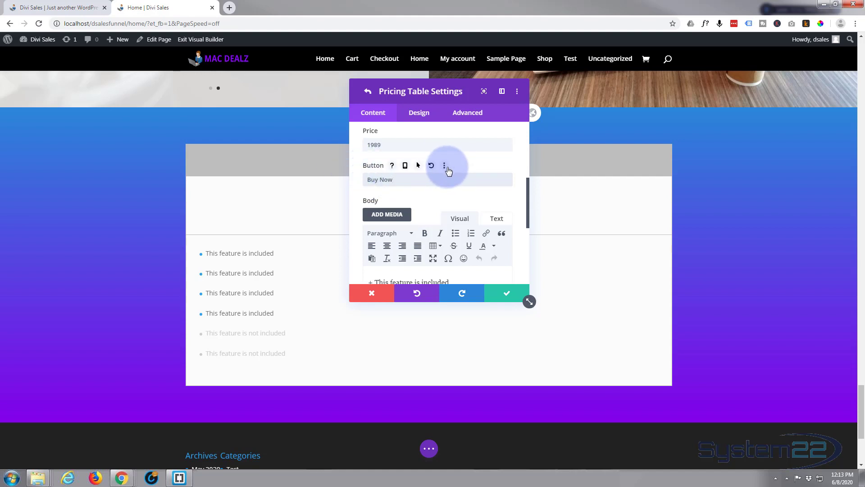
- Replace the four included features in the body with Color: Silver, Screen Size: 16", Intel Core i9 (2.4GHz) and RAM: 64GB
scroll(449, 170, "down", 3)
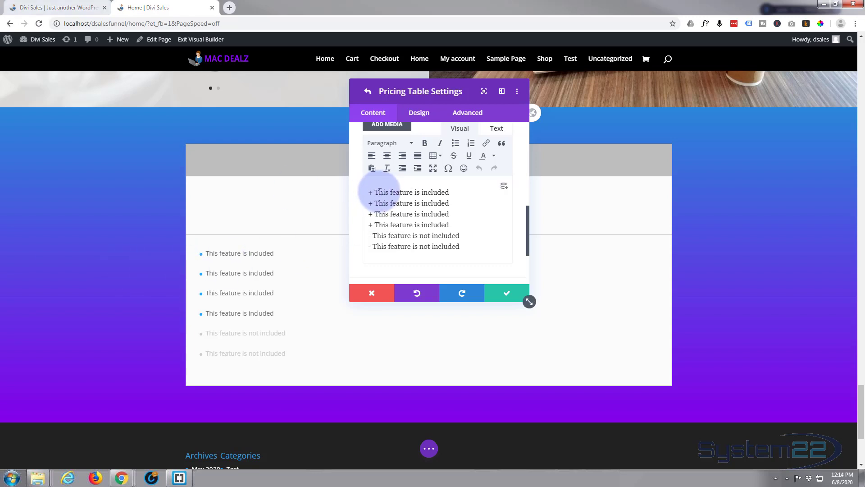
left_click_drag(375, 192, 493, 190)
type("Color: Silver")
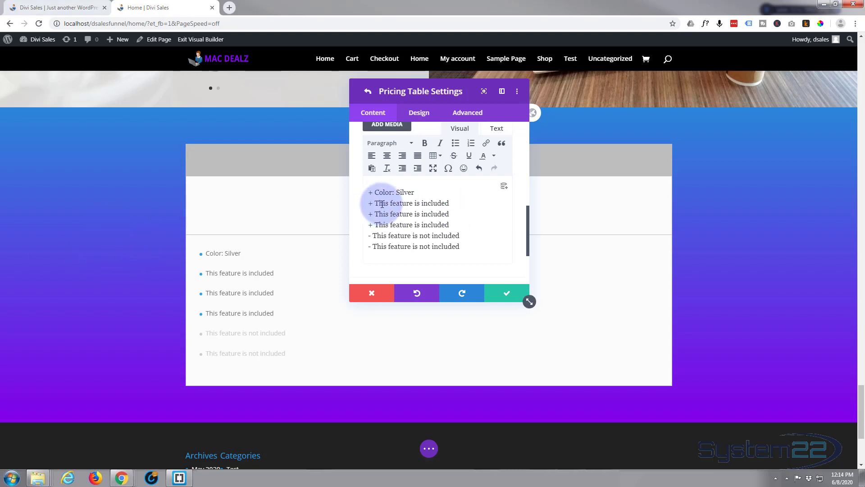
left_click_drag(377, 203, 449, 203)
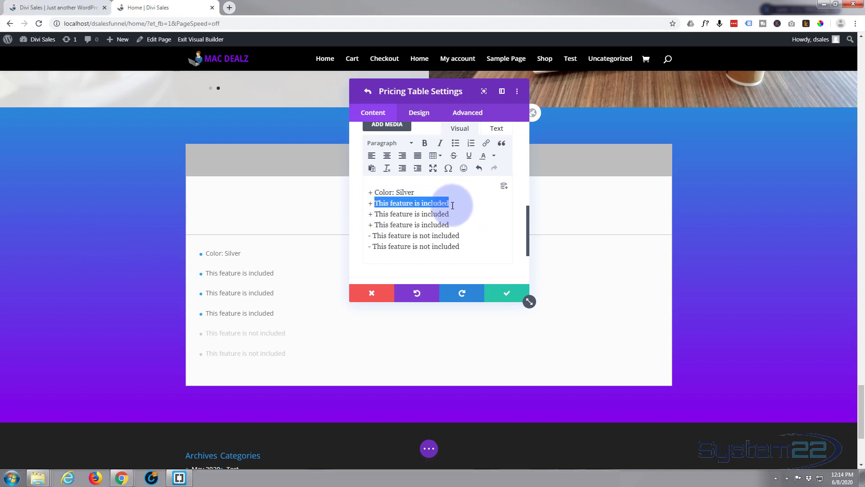
type("Screen Size: 16\"")
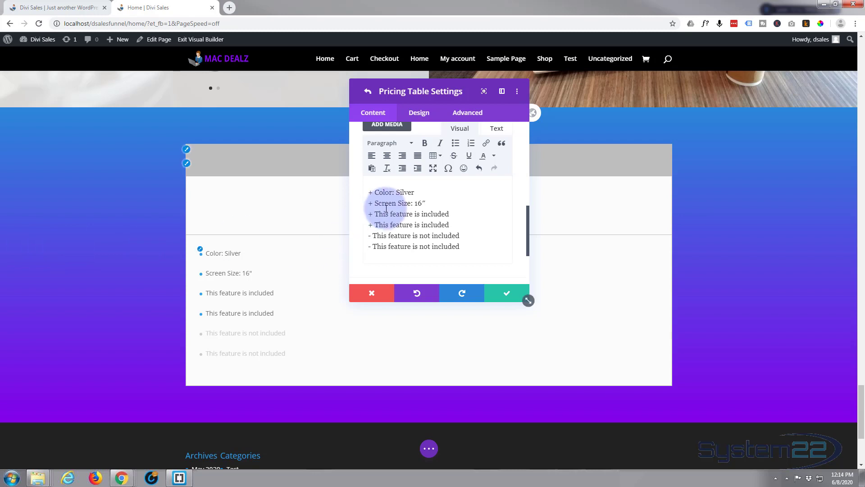
left_click_drag(375, 213, 479, 214)
type("Intel Core i9 (2.4GHz)")
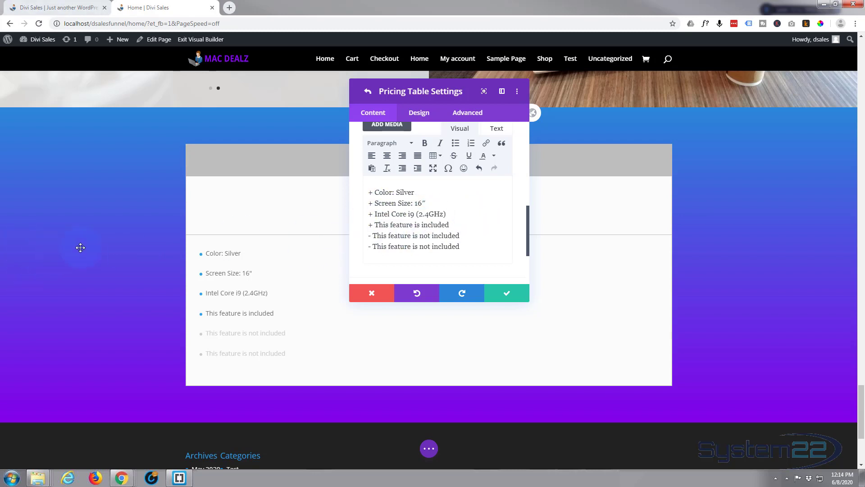
left_click_drag(374, 225, 466, 227)
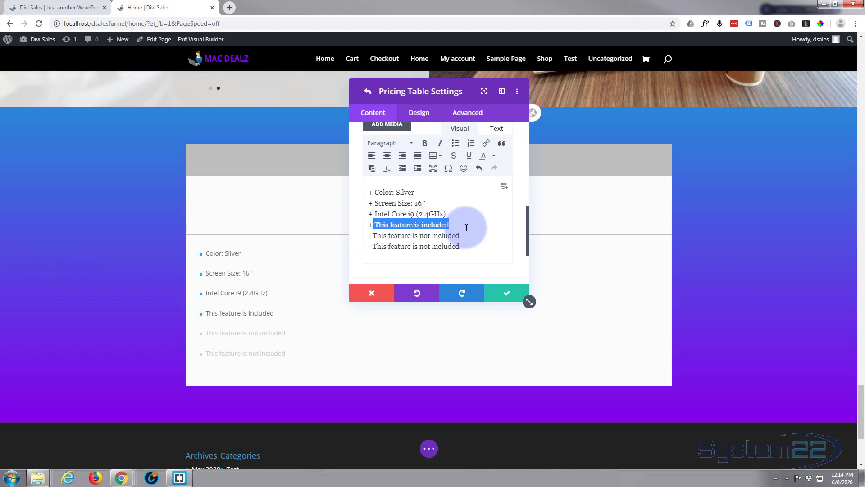
type("RAM: 64GB")
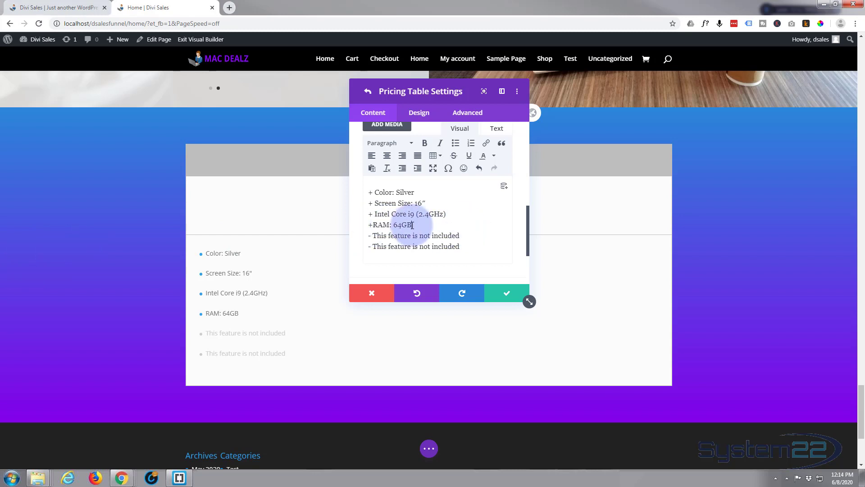
left_click(373, 225)
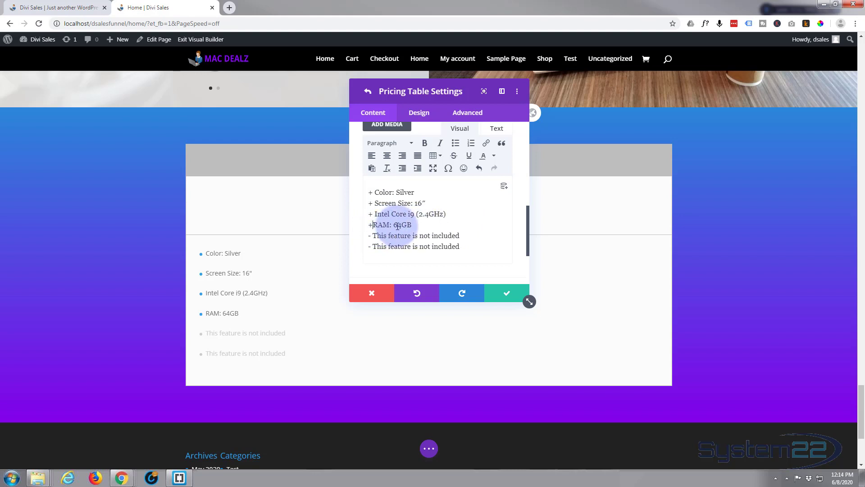
- Duplicate the RAM line as a fifth included feature and change the copy's text to 1TB SSD
left_click_drag(414, 225, 371, 225)
key("ctrl+c")
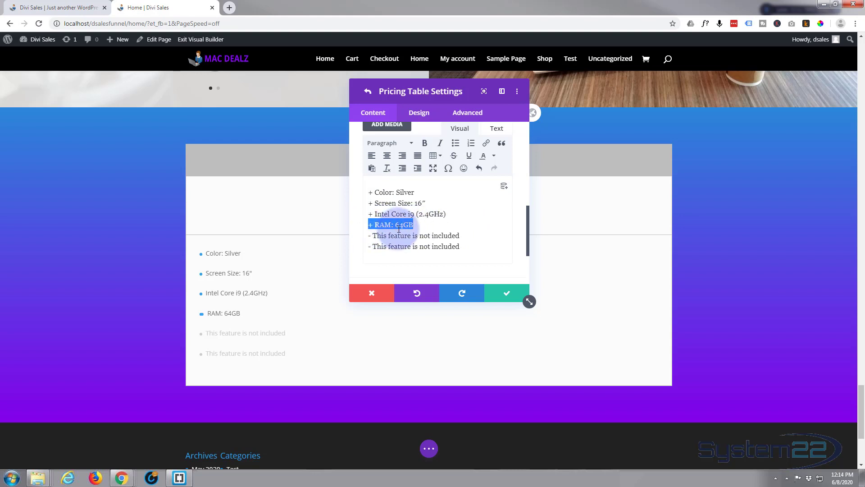
left_click(420, 224)
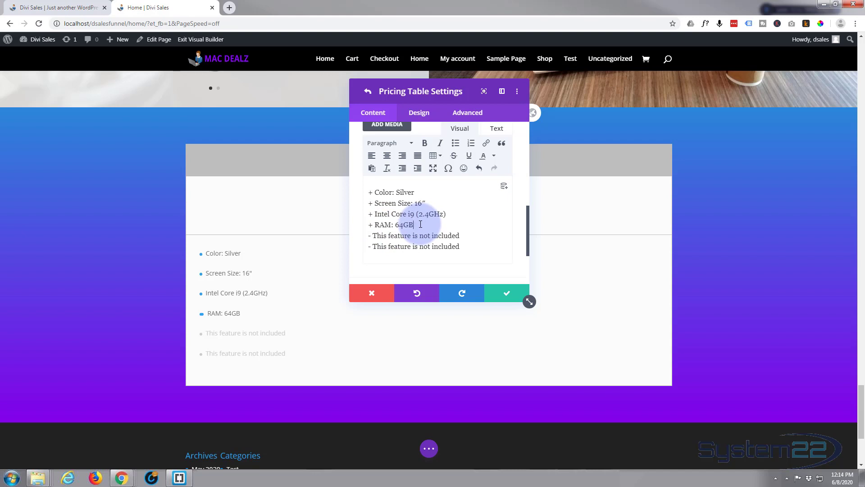
key("Return")
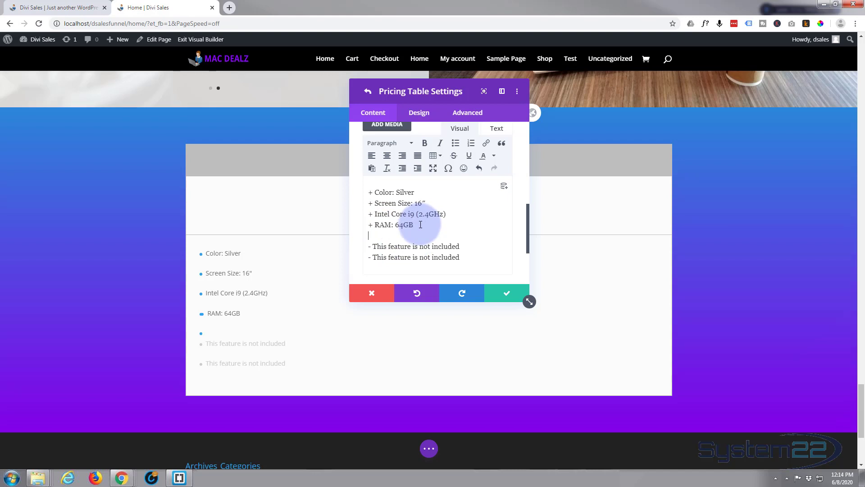
key("ctrl+v")
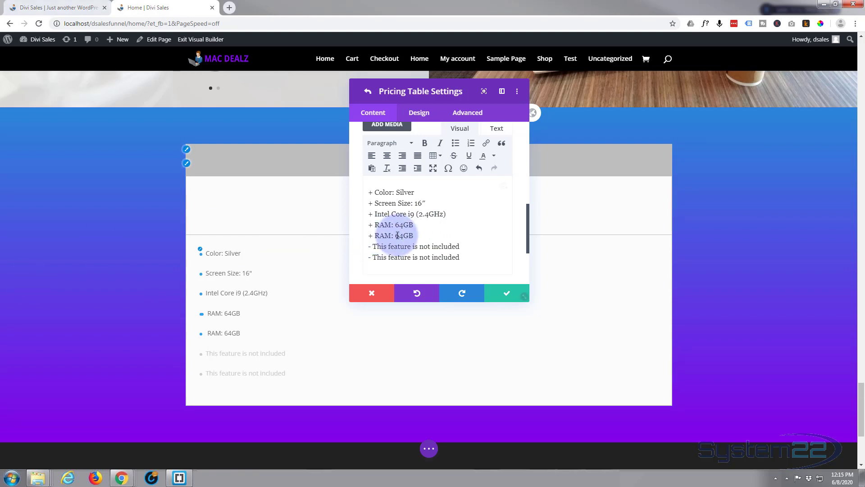
left_click_drag(374, 235, 428, 236)
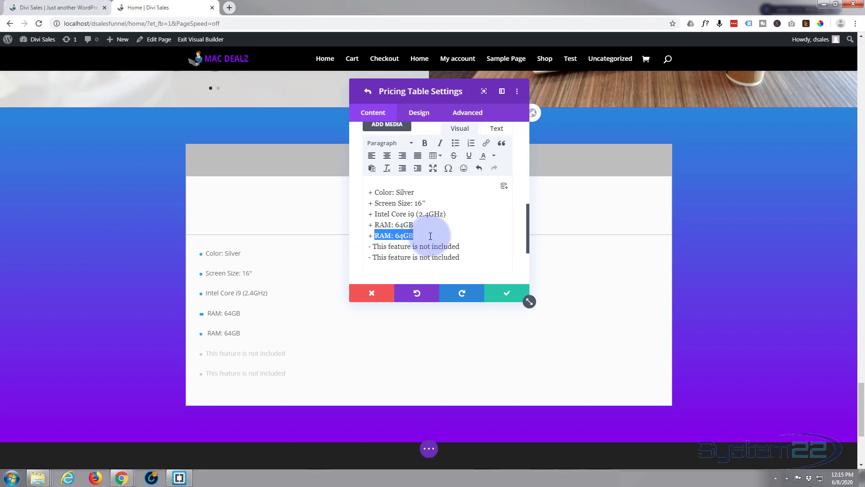
type("1TB SSD")
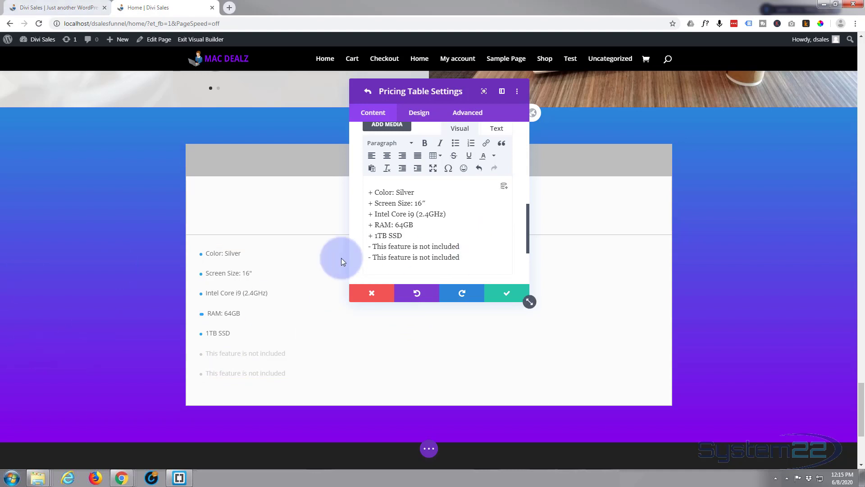
- Replace the two not-included features with Laptop Case and Extended Warranty
left_click_drag(372, 246, 464, 246)
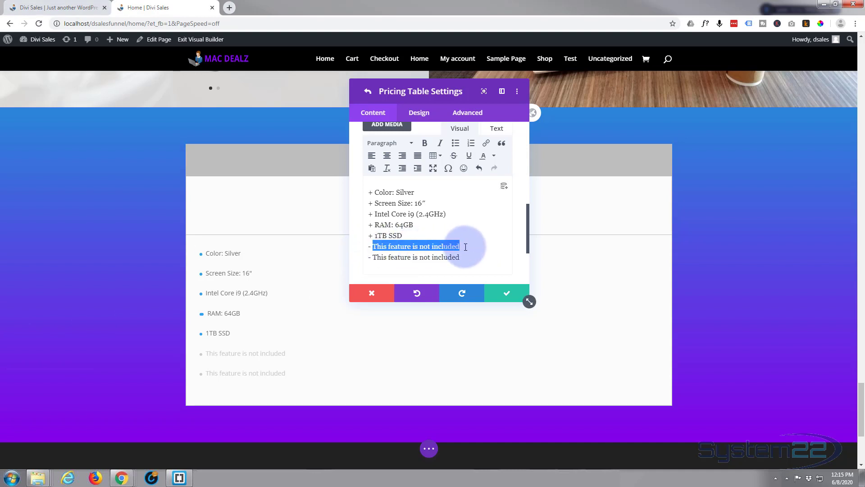
type("Laptop Case")
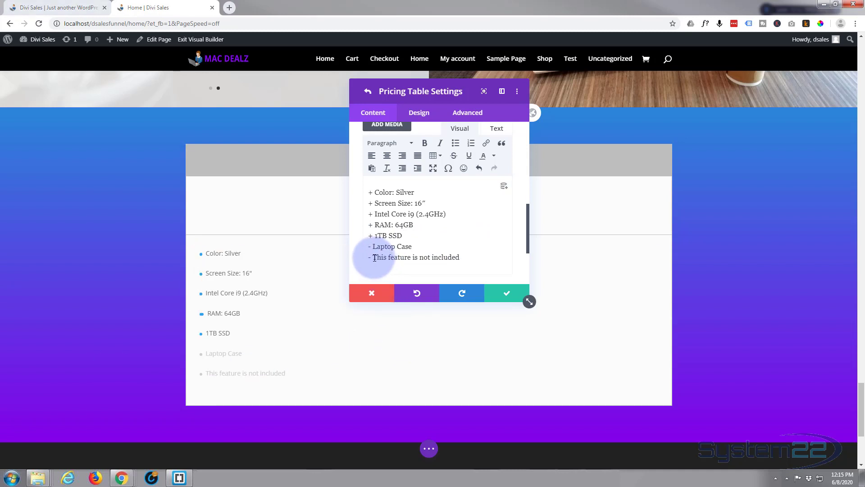
left_click_drag(374, 258, 468, 253)
type("Extended Warranty")
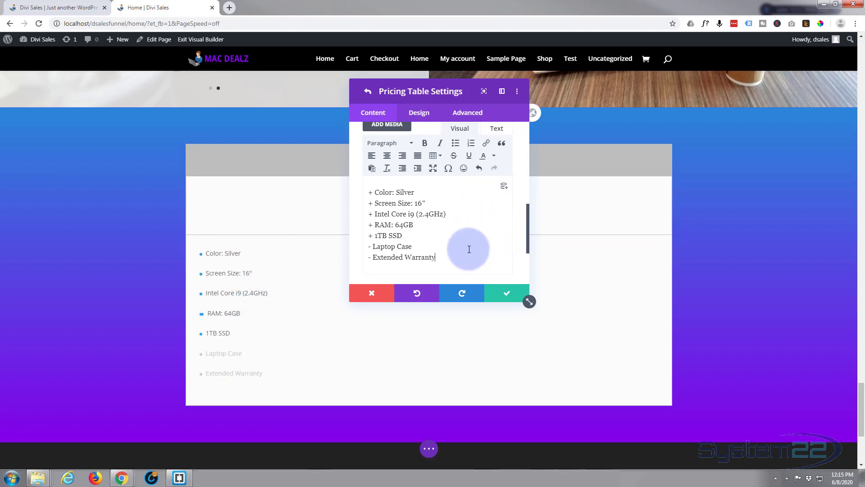
- Link the pricing table's button to the Apple MacBook Pro 16" product using a dynamic Product Link
scroll(469, 249, "down", 2)
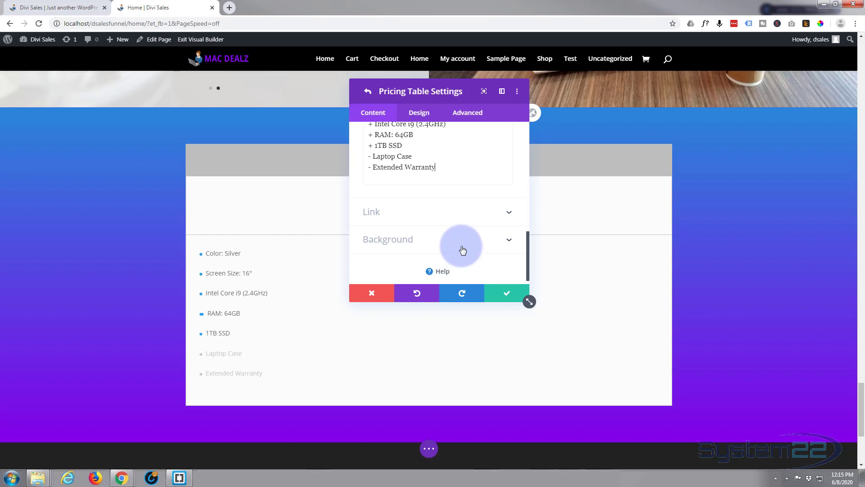
left_click(475, 214)
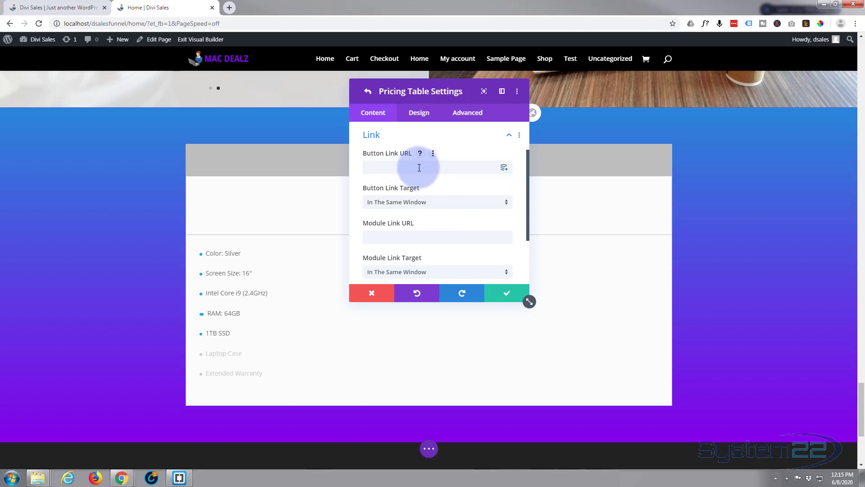
left_click(503, 169)
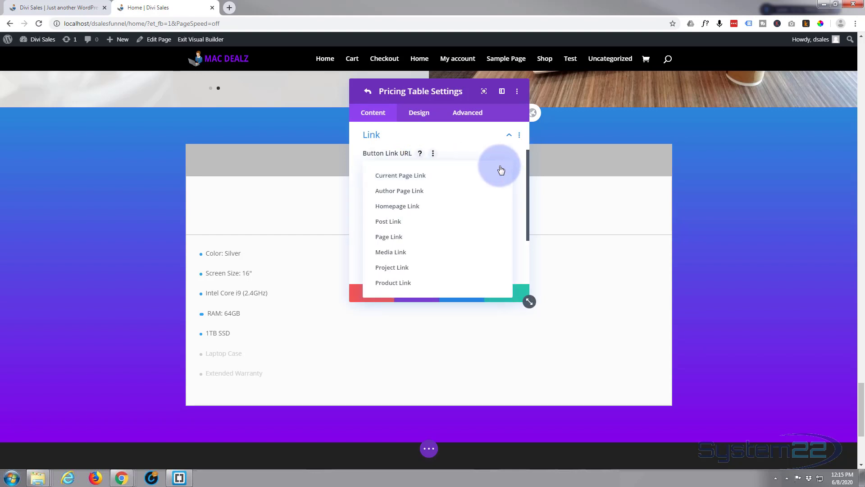
left_click(385, 285)
left_click(428, 213)
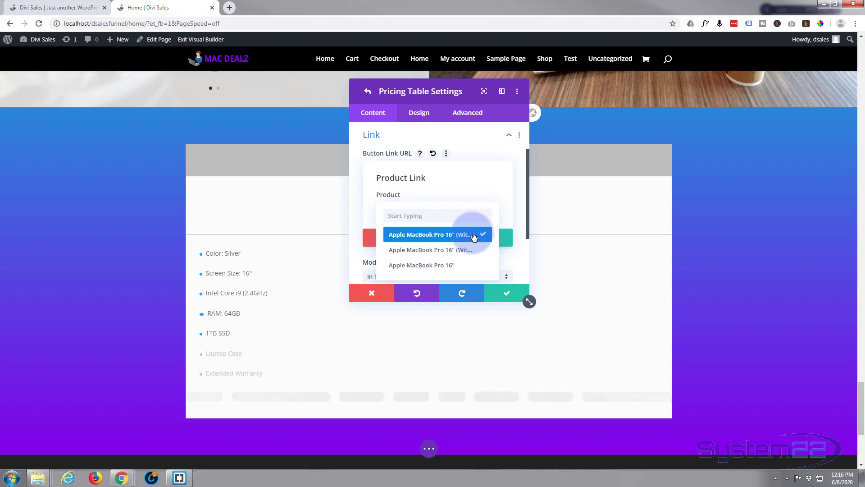
left_click(421, 269)
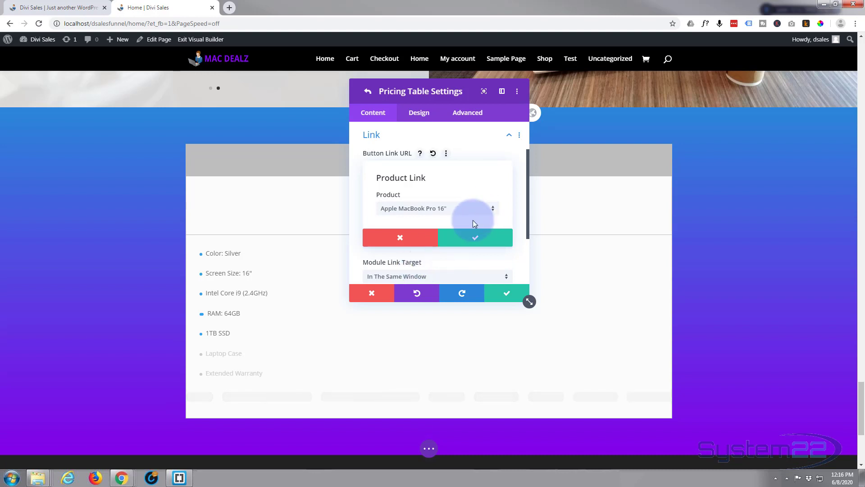
left_click(478, 238)
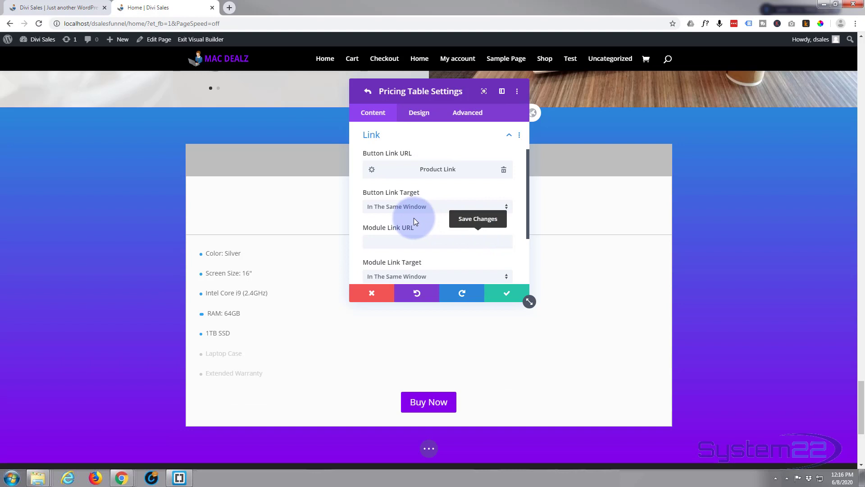
- Set the pricing table's background color to purple #8300e9 and move the settings window clear of the table's title and price
scroll(414, 218, "down", 1)
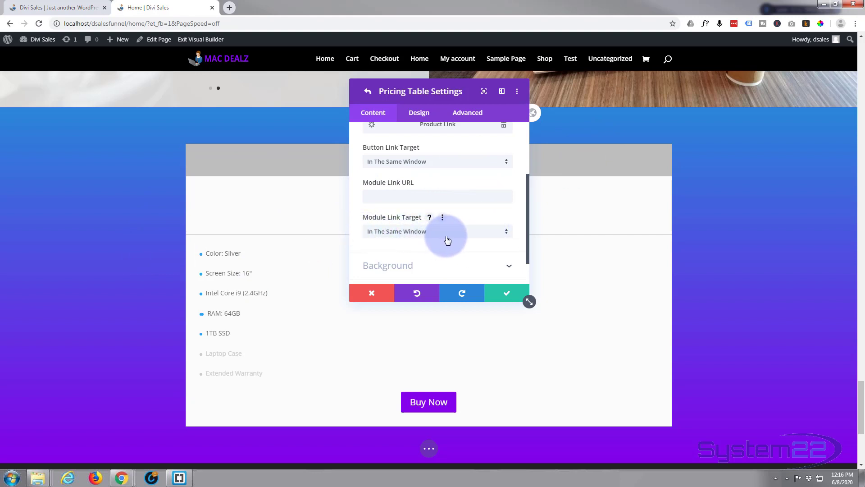
scroll(447, 239, "down", 1)
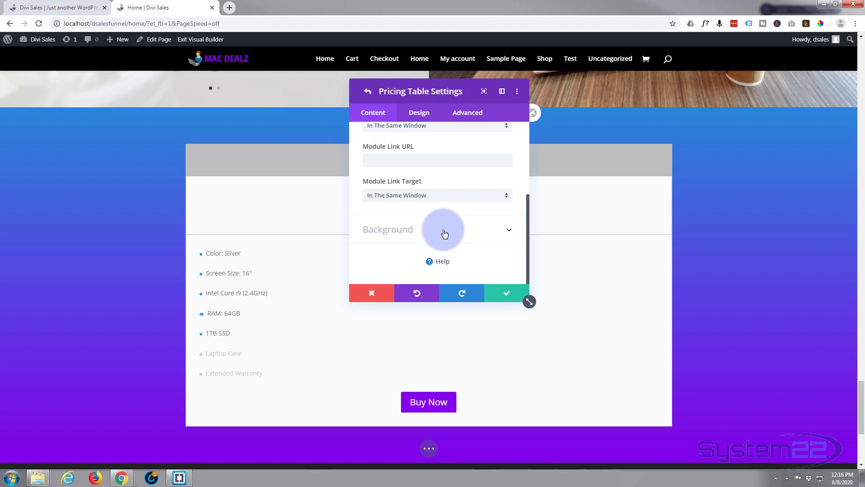
left_click(444, 231)
scroll(469, 216, "down", 1)
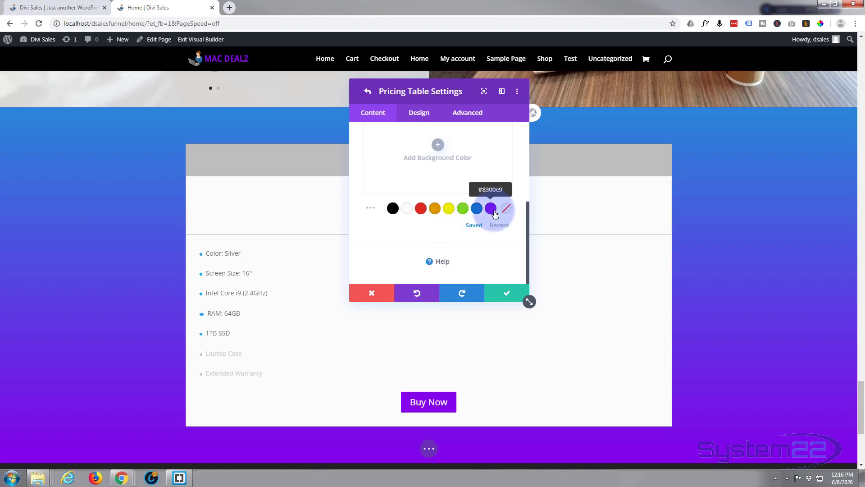
left_click(491, 209)
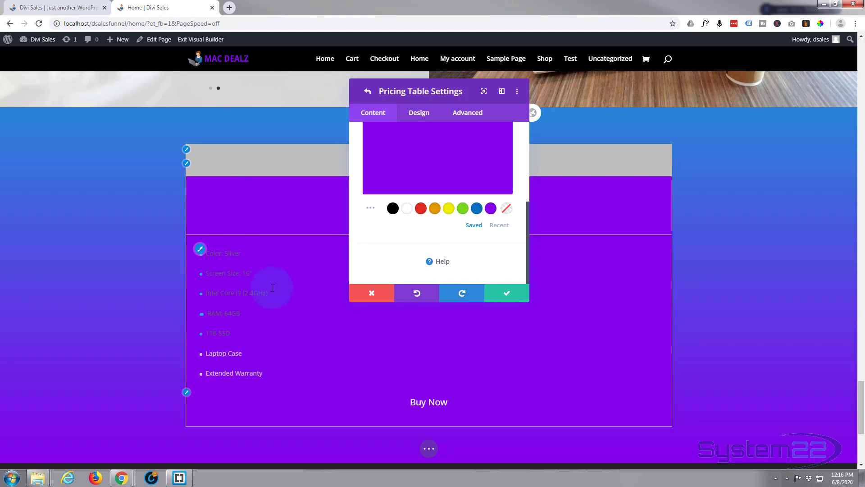
scroll(272, 293, "up", 1)
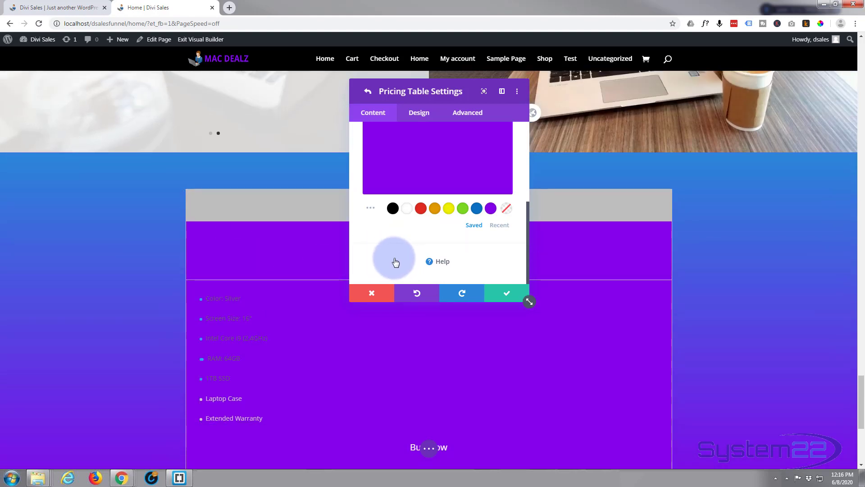
scroll(269, 270, "down", 1)
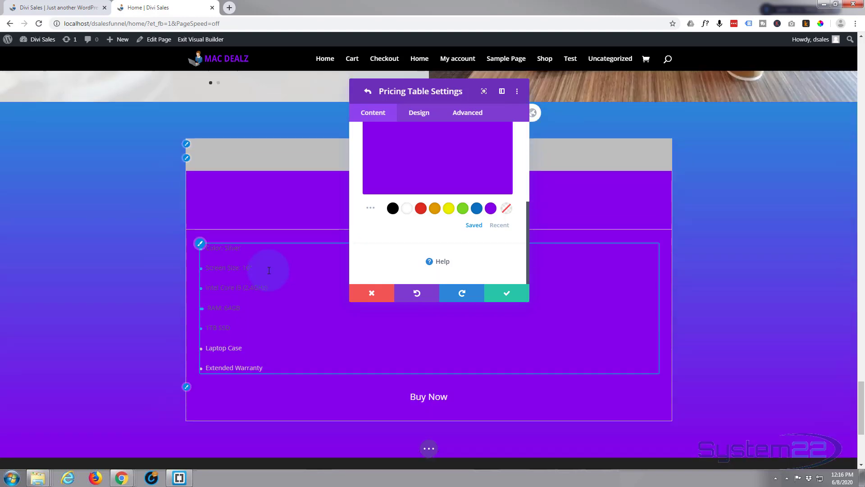
scroll(435, 218, "up", 3)
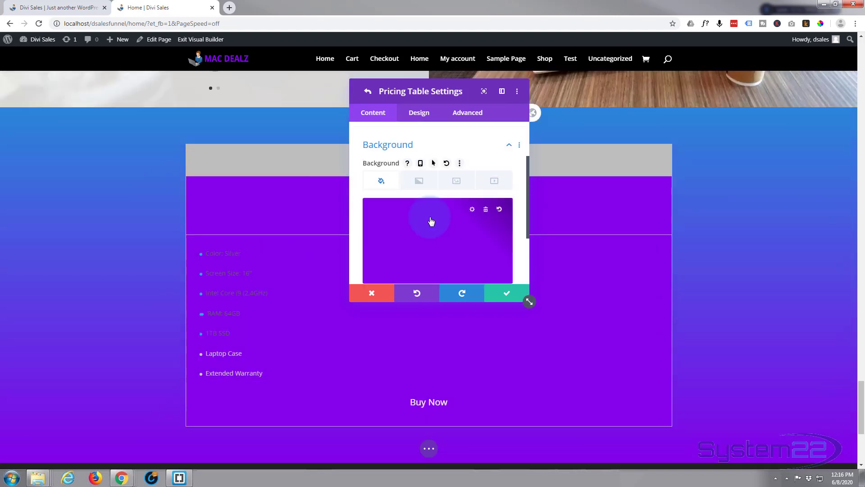
left_click_drag(428, 91, 704, 116)
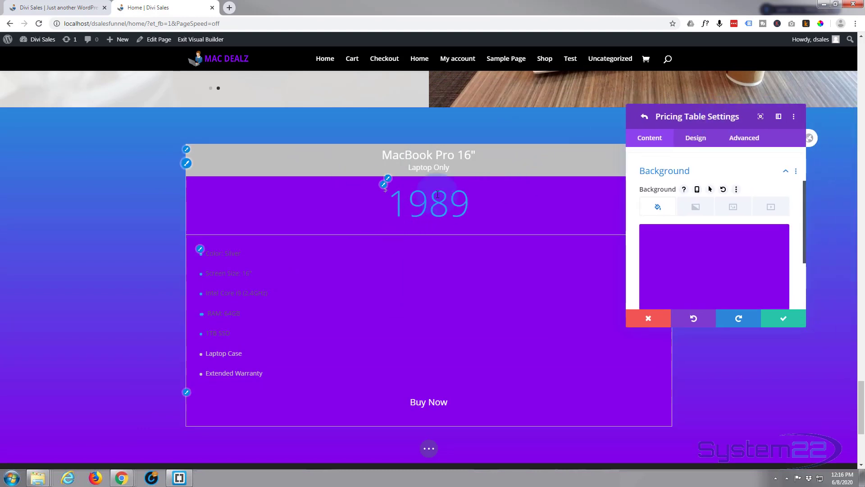
- Review the table's featured layout, bullet color and general text design options, comparing the layout with the finished Divi Sales page
left_click(698, 138)
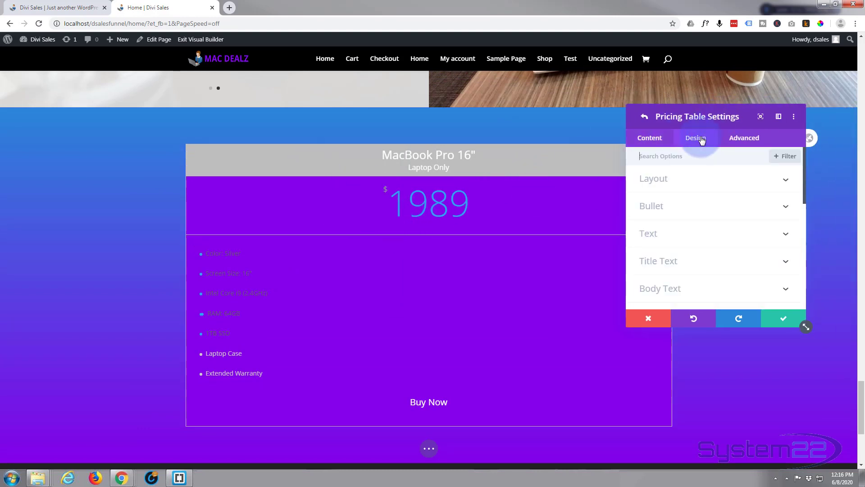
left_click(712, 179)
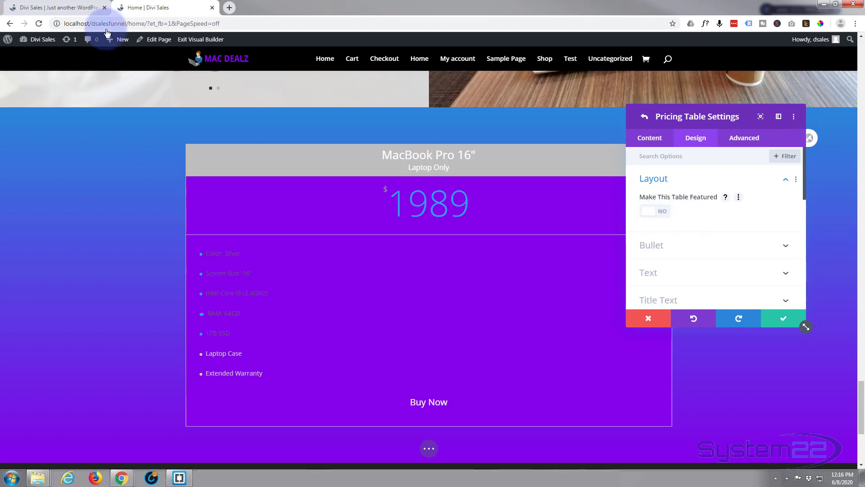
left_click(51, 6)
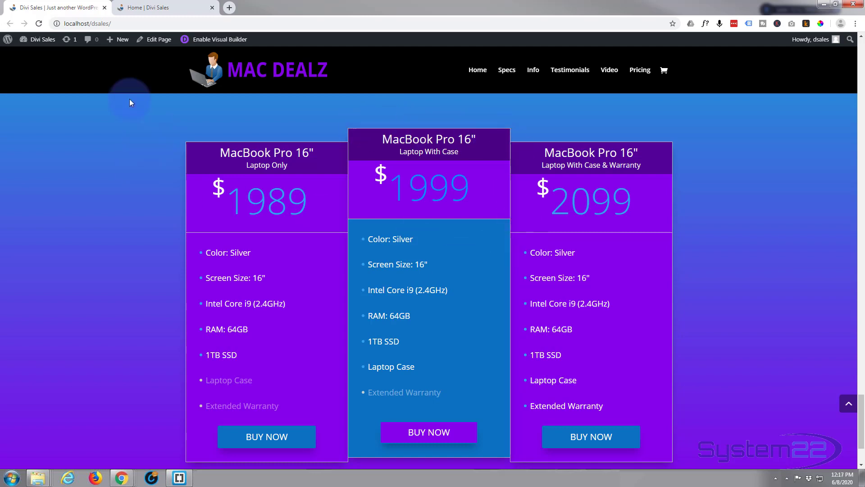
left_click(156, 6)
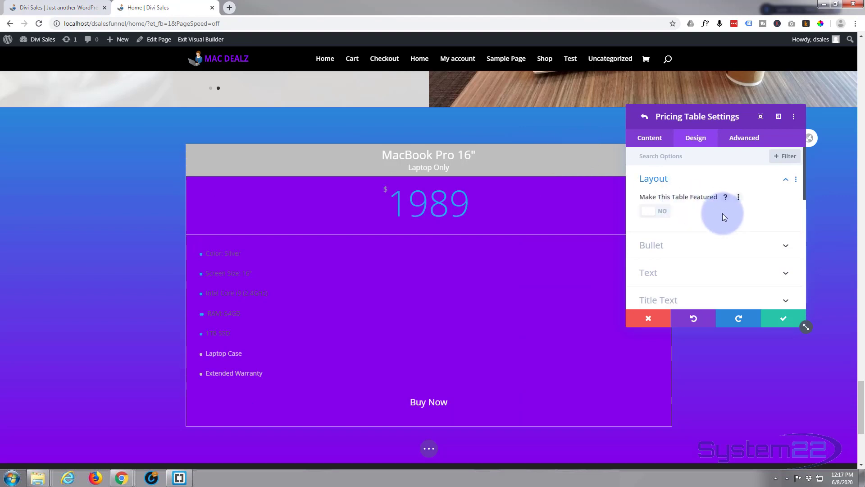
scroll(723, 213, "down", 1)
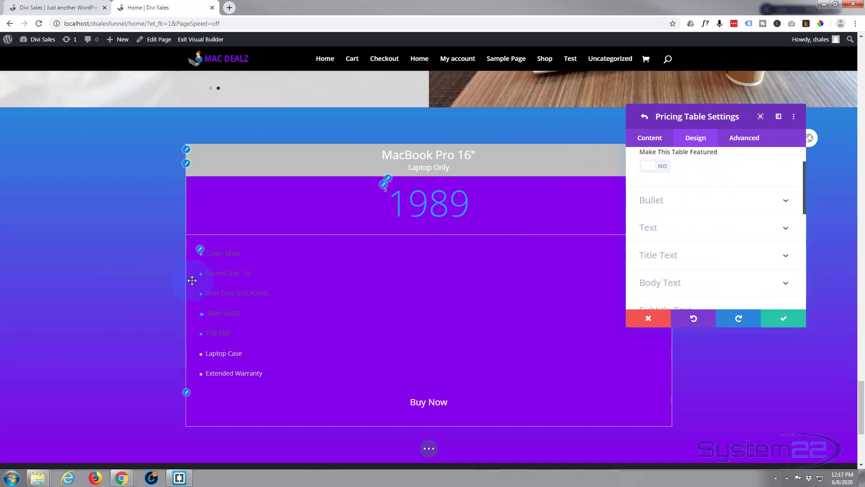
left_click(744, 201)
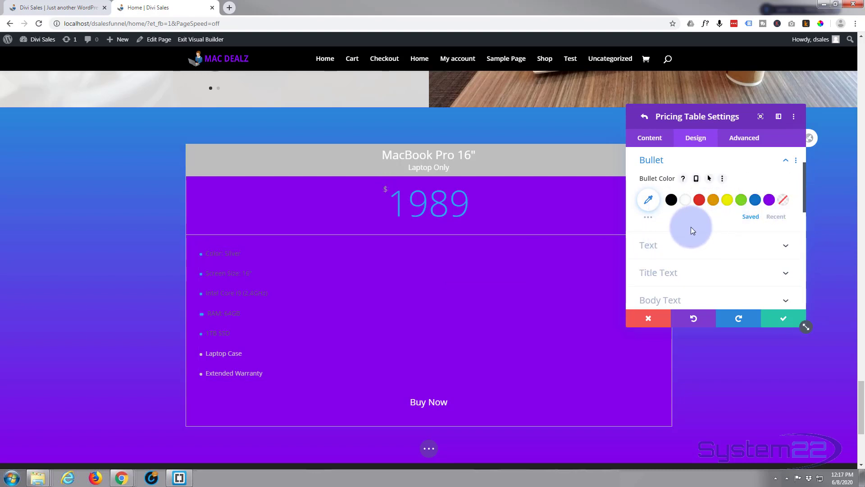
scroll(691, 226, "down", 2)
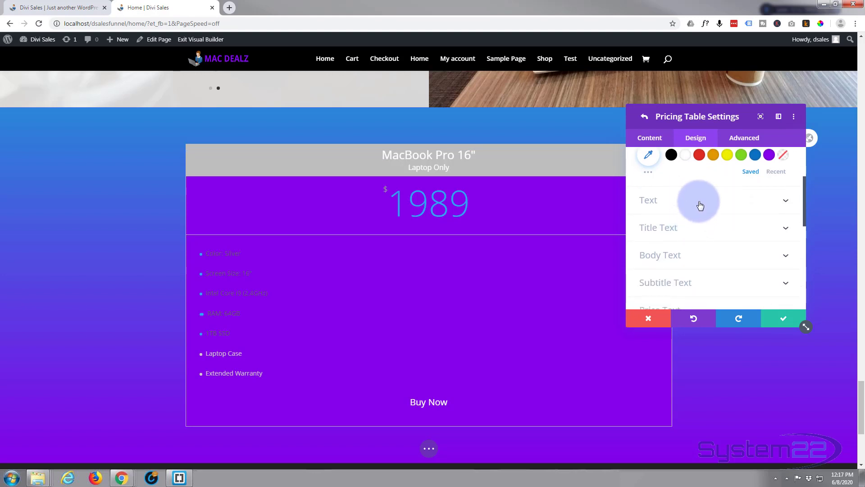
left_click(699, 206)
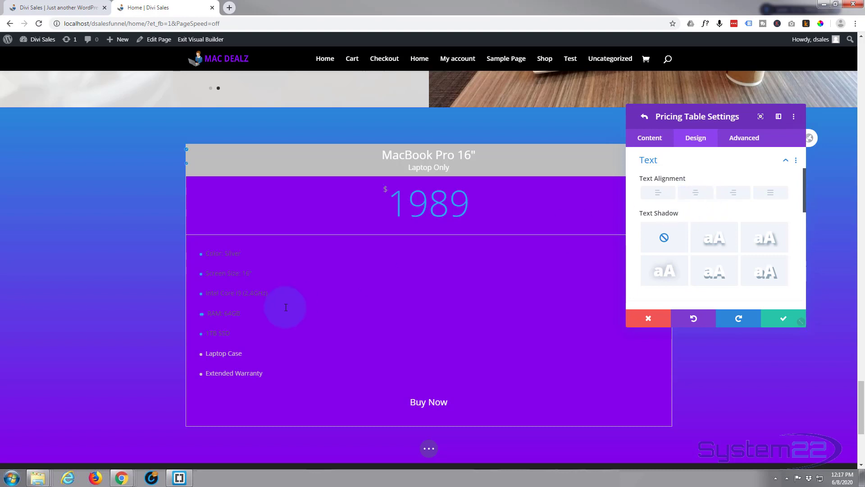
scroll(740, 245, "down", 2)
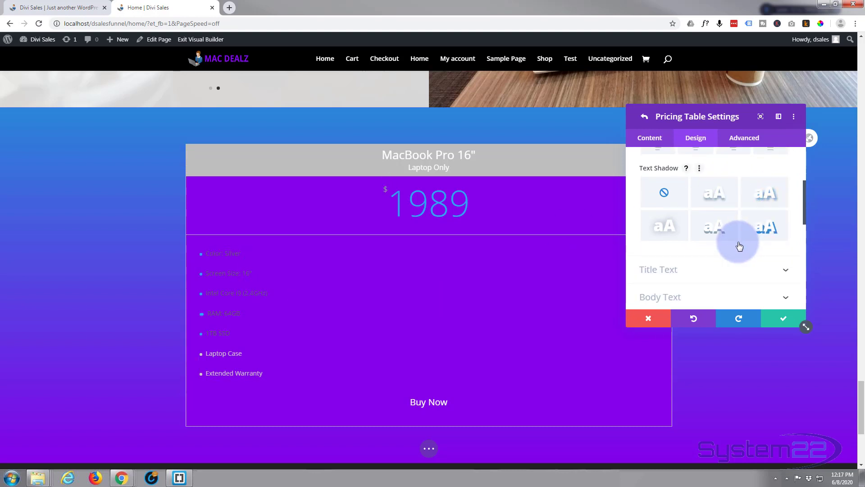
- Set the table header background color to the saved purple #8300e9, darkened to #4e008e
scroll(740, 246, "down", 3)
left_click(724, 228)
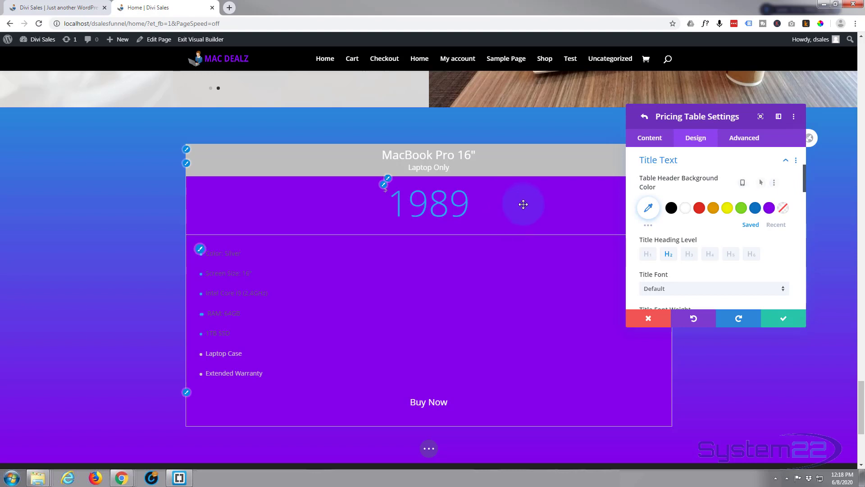
left_click(769, 209)
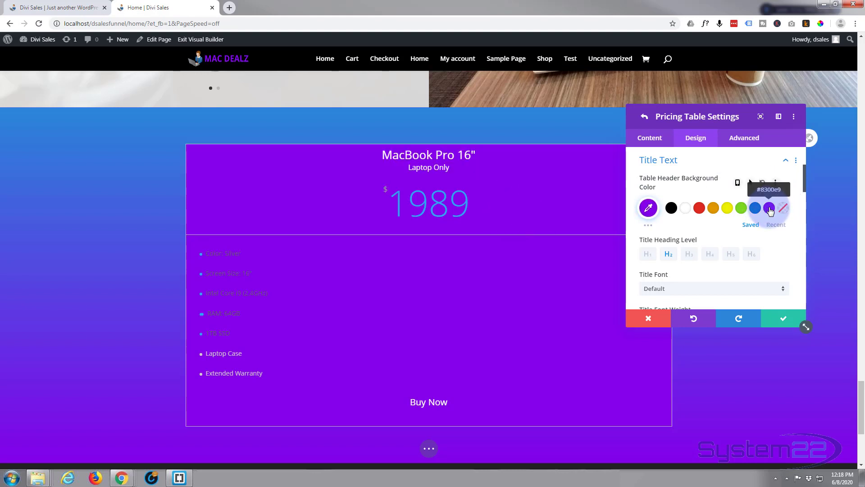
left_click(655, 212)
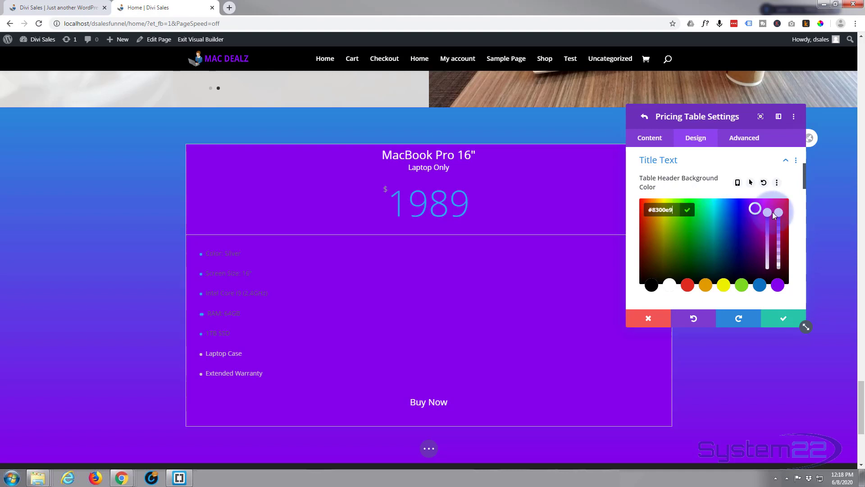
left_click_drag(755, 211, 755, 241)
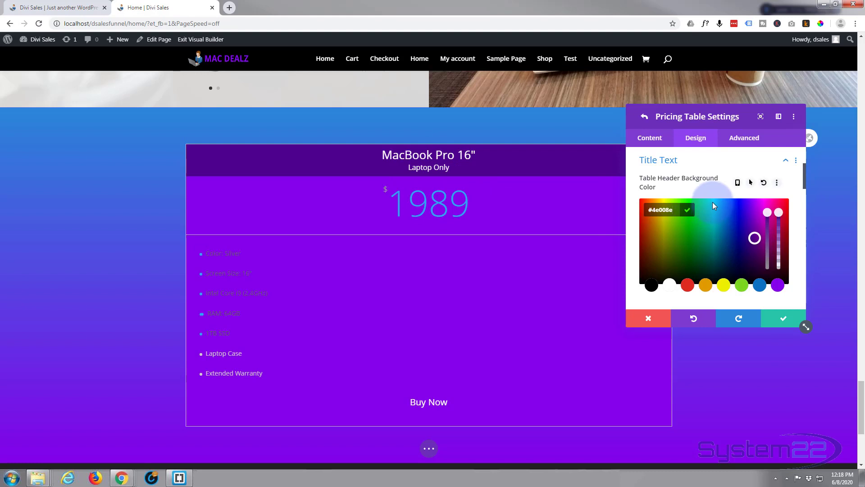
- Set the body text color of the pricing table to white
scroll(713, 203, "down", 1)
scroll(713, 206, "down", 2)
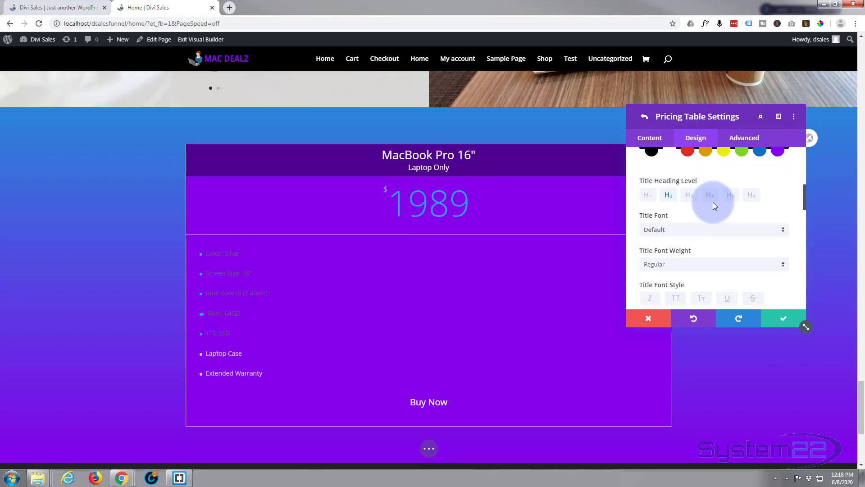
scroll(713, 206, "down", 1)
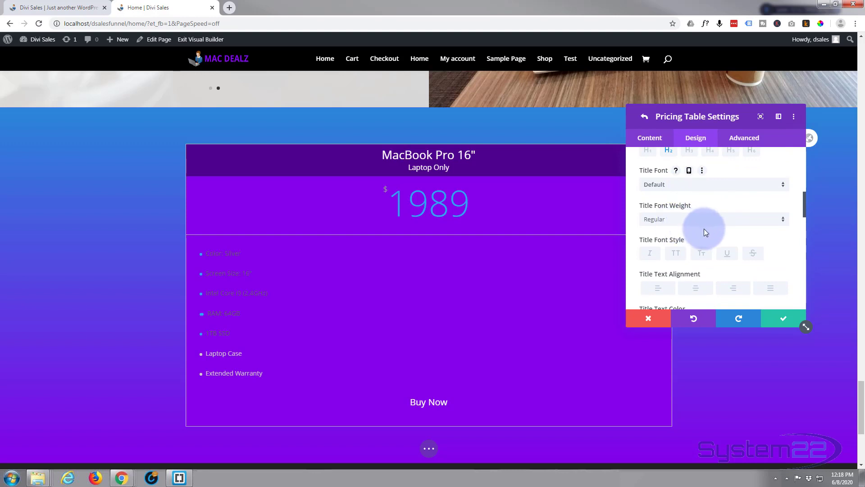
scroll(696, 233, "down", 1)
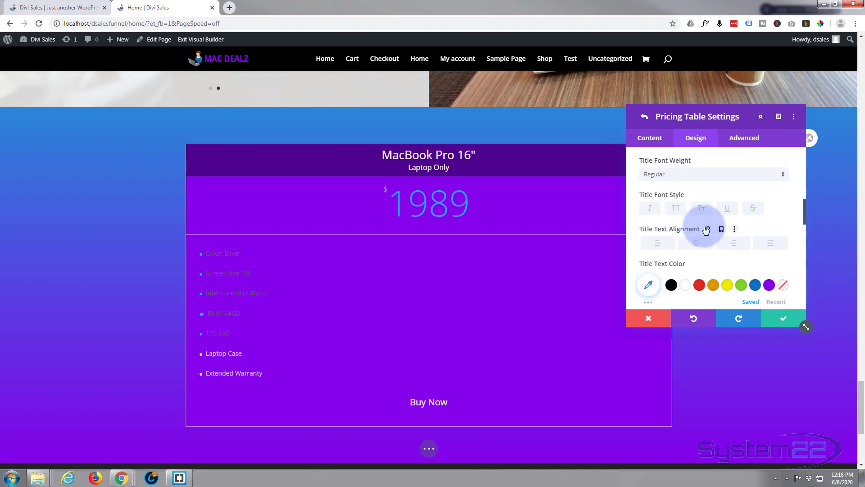
scroll(705, 231, "down", 3)
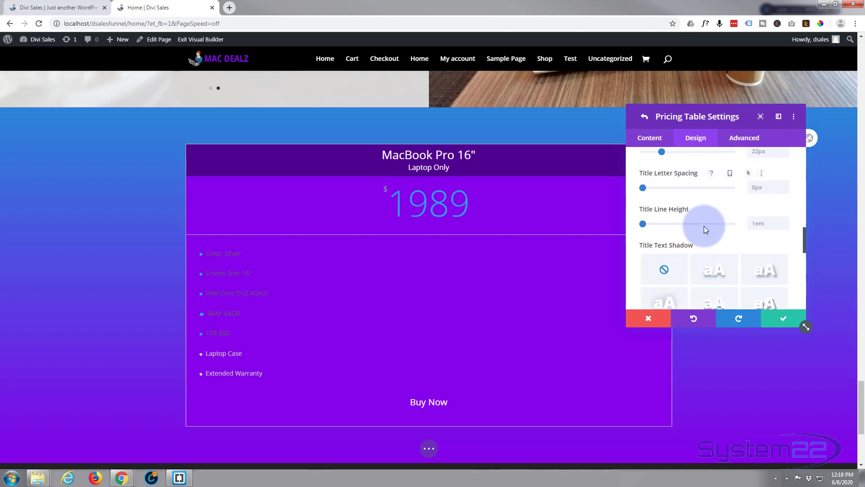
scroll(704, 225, "down", 3)
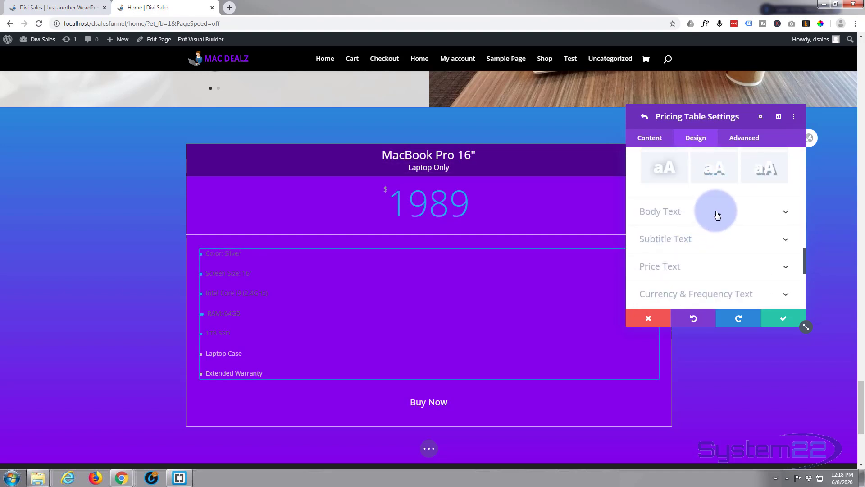
left_click(717, 215)
scroll(729, 202, "down", 1)
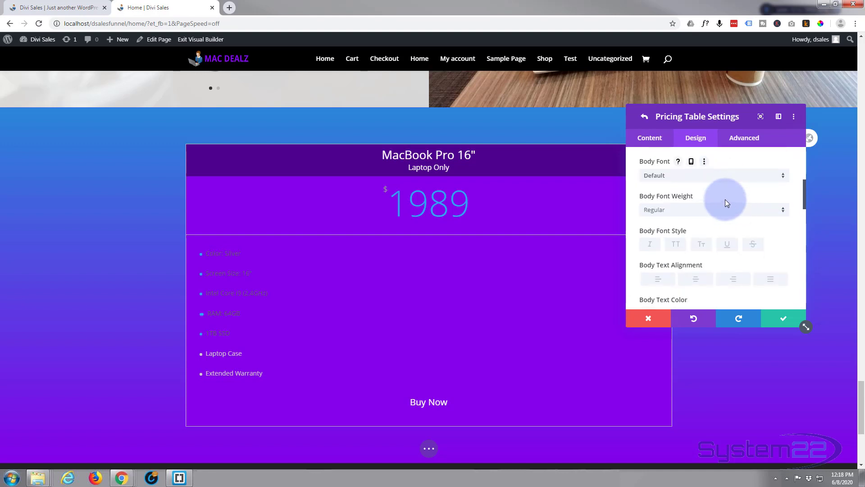
scroll(724, 199, "down", 1)
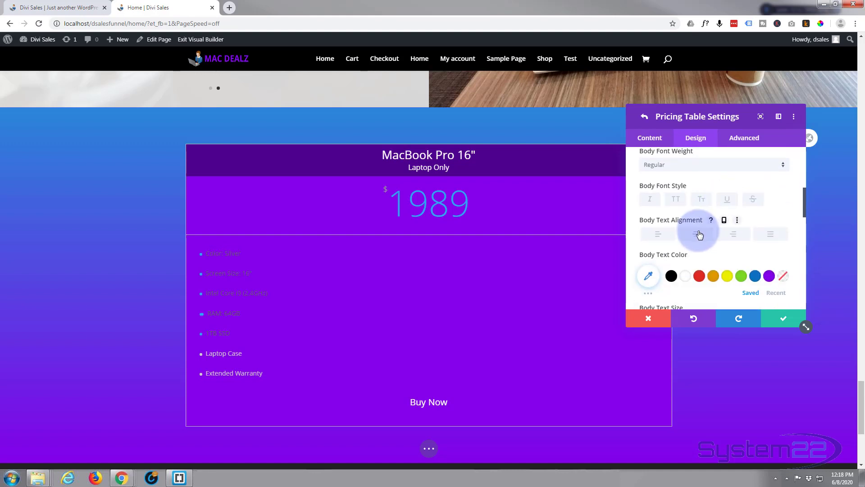
left_click(685, 276)
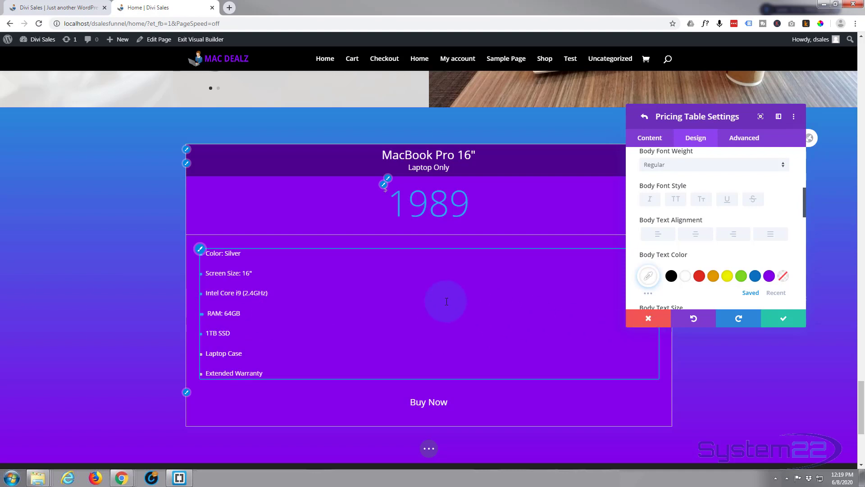
- Set the font weight of the currency and frequency text to Semi Bold
scroll(698, 264, "down", 2)
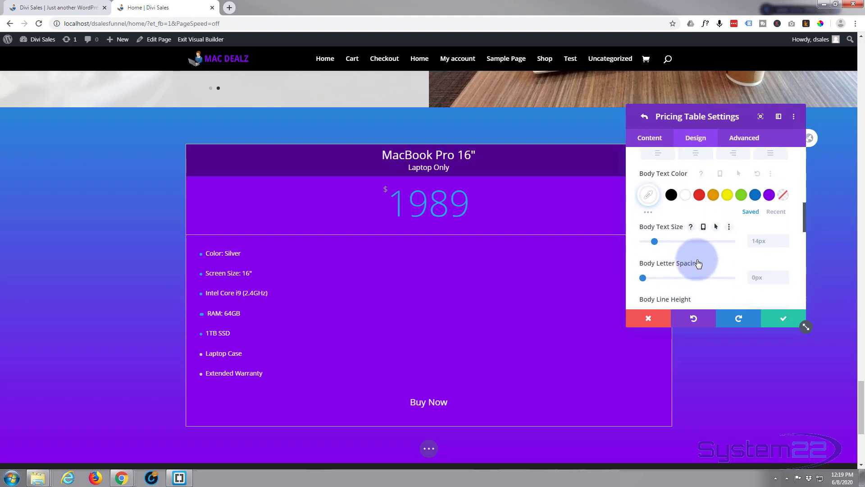
scroll(698, 264, "down", 5)
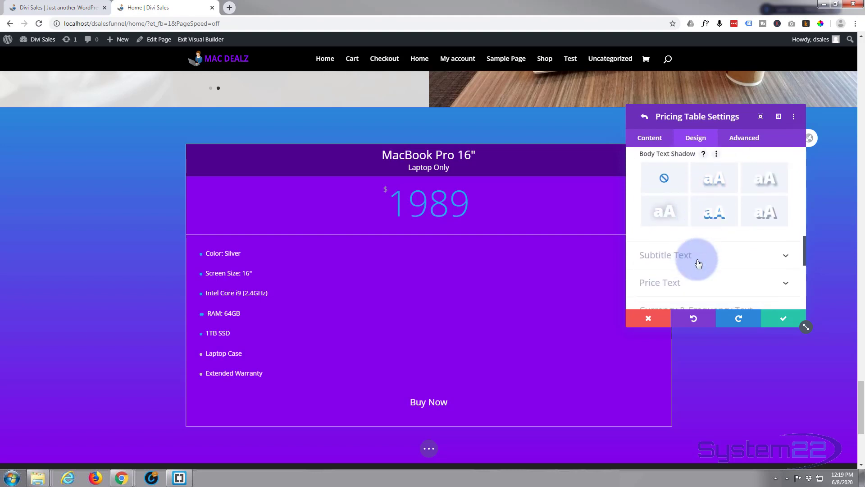
scroll(698, 263, "down", 2)
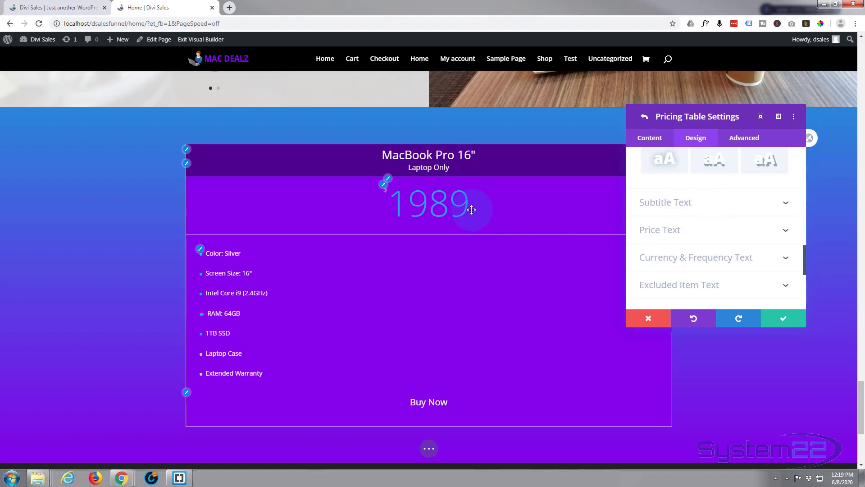
left_click(698, 262)
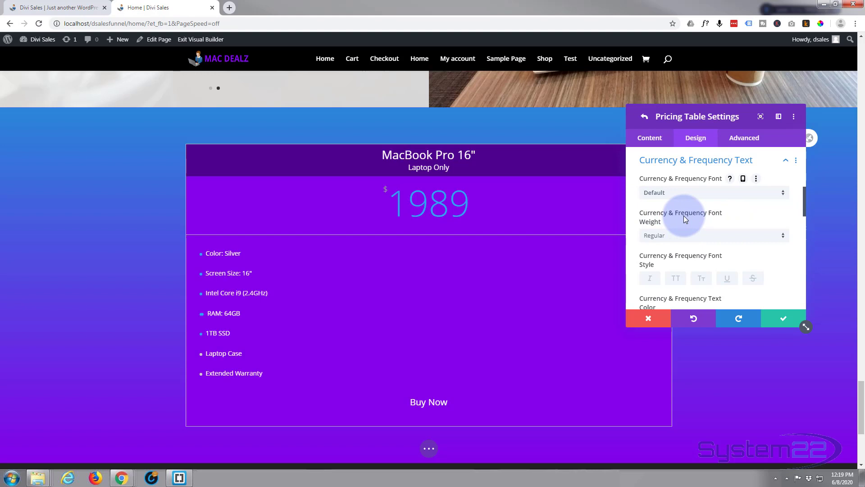
left_click(699, 236)
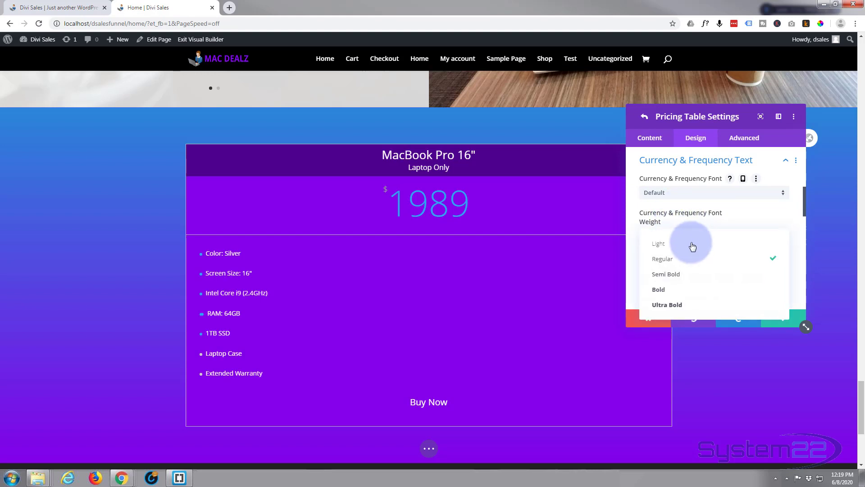
left_click(680, 282)
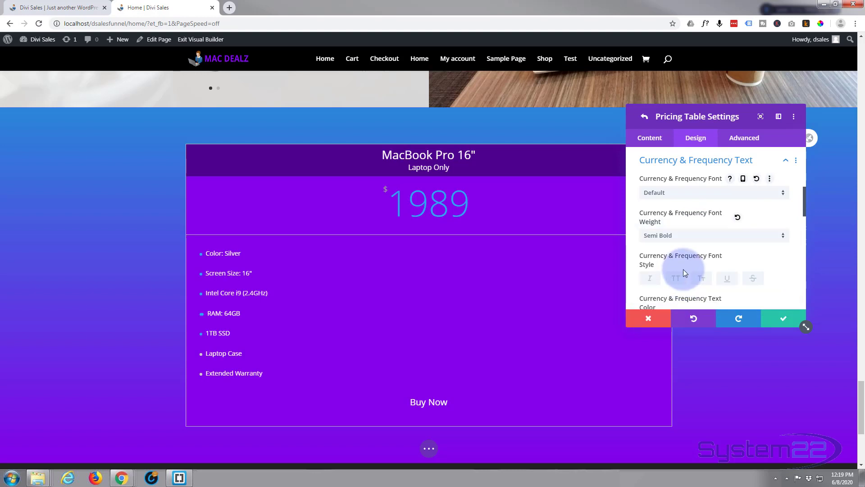
- Set the currency and frequency text to white, 65px in size, with the Regular font weight
scroll(683, 269, "down", 2)
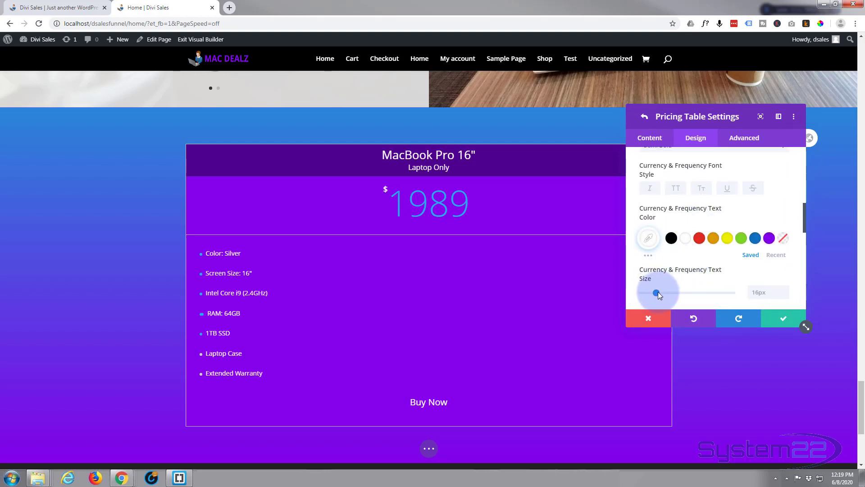
left_click_drag(657, 293, 697, 294)
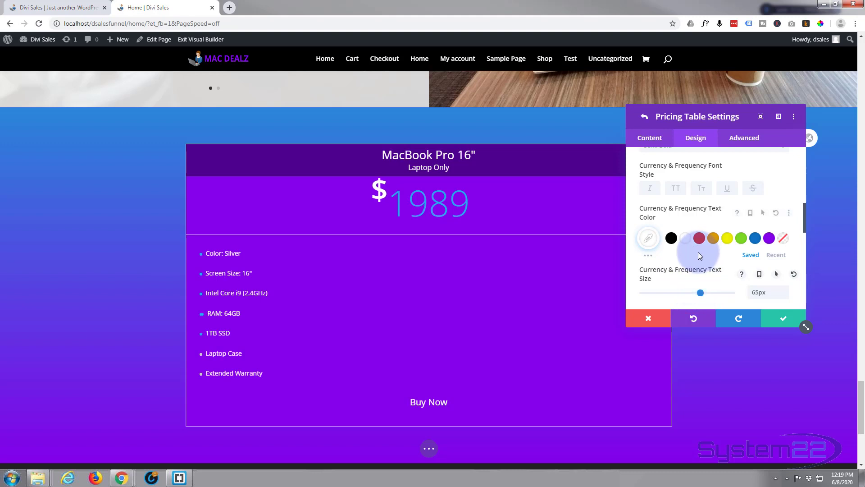
scroll(698, 253, "up", 1)
left_click(672, 190)
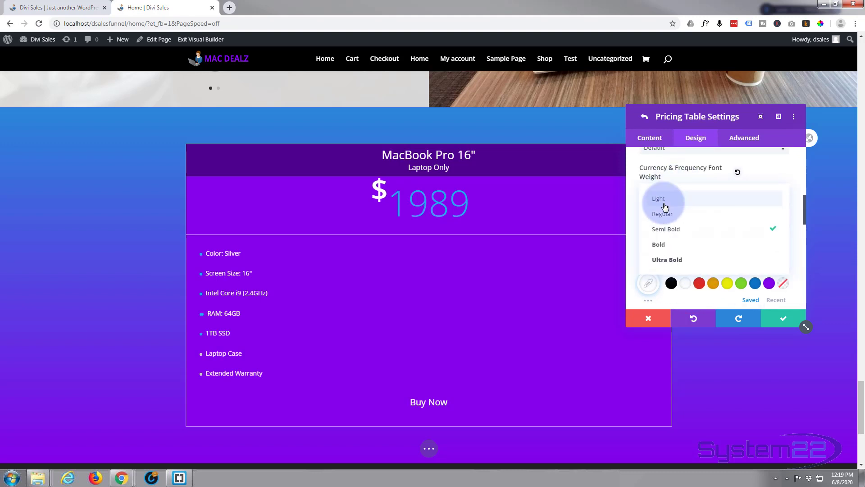
left_click(671, 214)
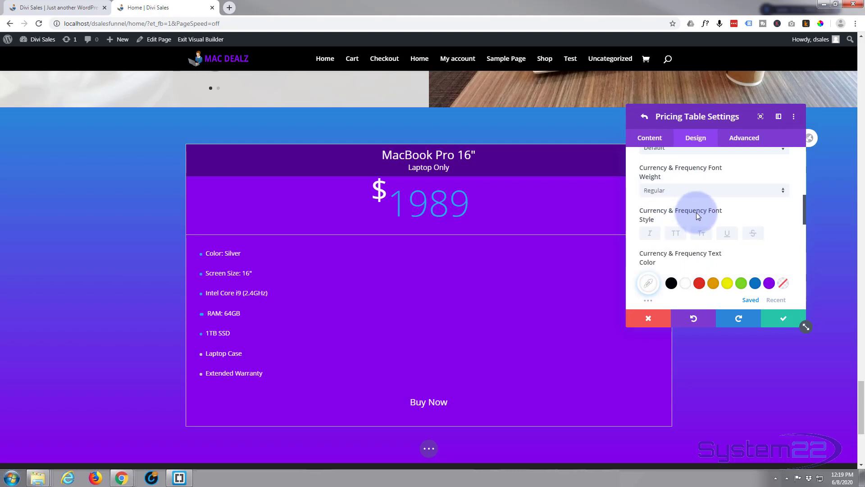
- Set the excluded item text color to white at 0.6 opacity, rgba(255,255,255,0.6)
scroll(683, 239, "down", 3)
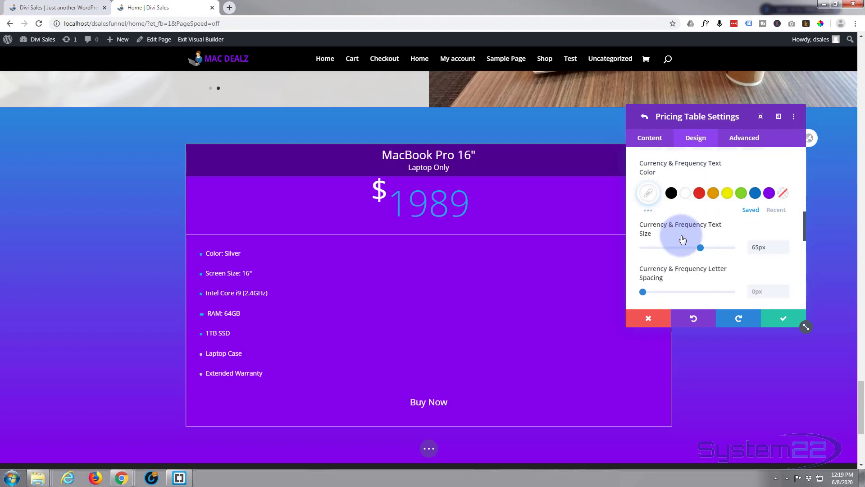
scroll(681, 238, "down", 6)
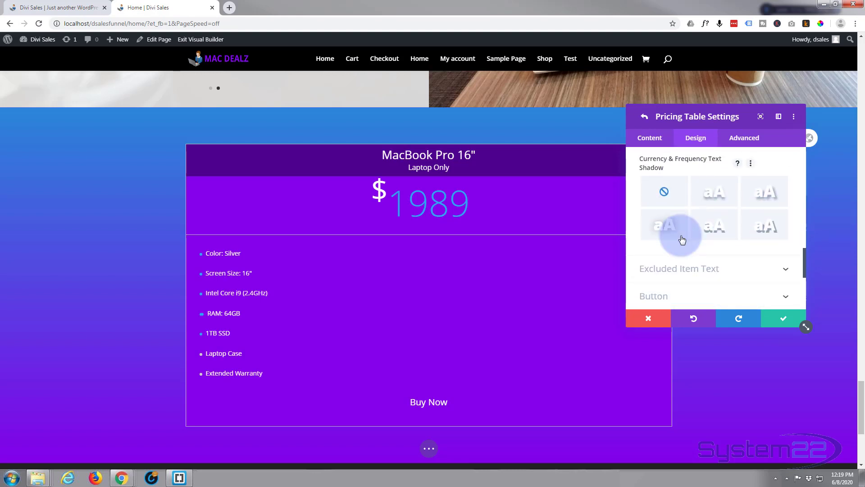
scroll(682, 238, "up", 1)
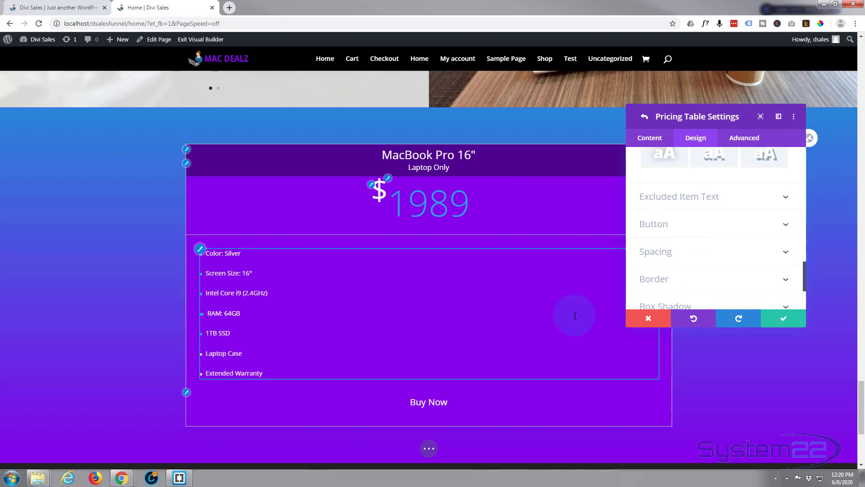
left_click(748, 205)
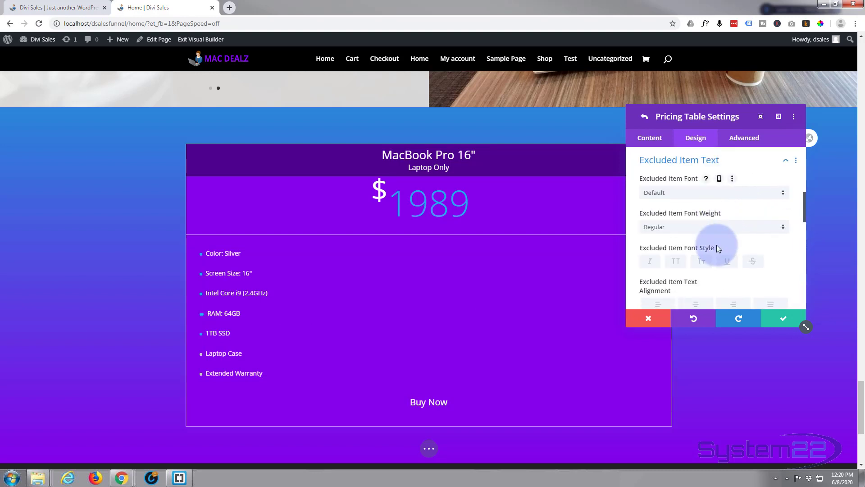
scroll(715, 246, "down", 2)
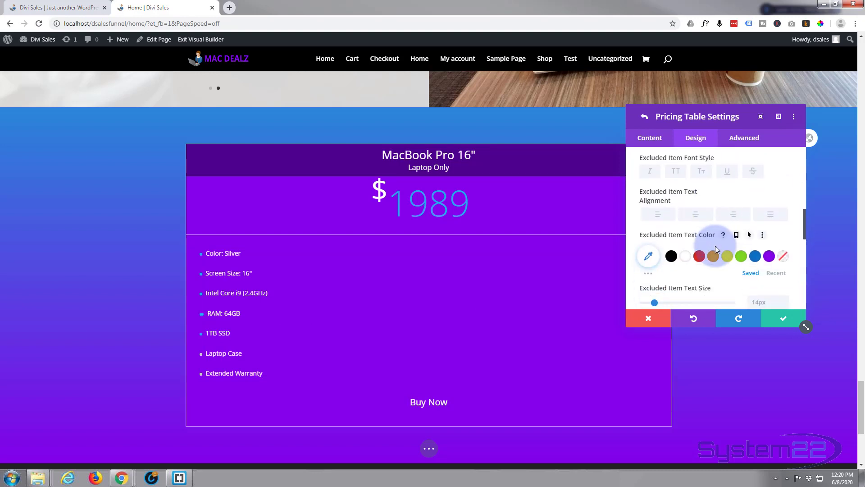
left_click(648, 257)
scroll(738, 248, "down", 1)
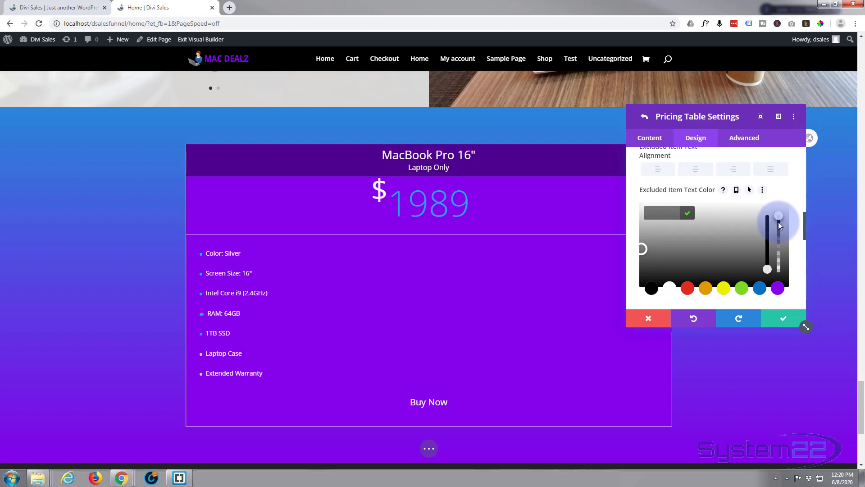
left_click_drag(778, 216, 779, 226)
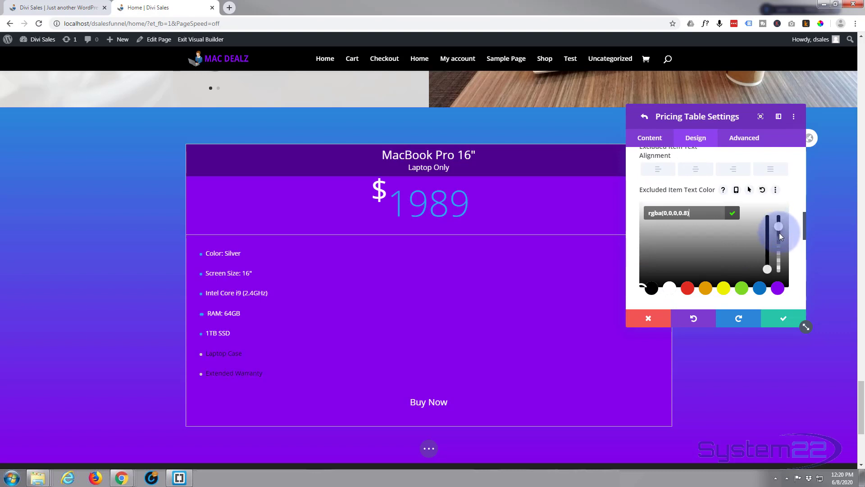
left_click(670, 288)
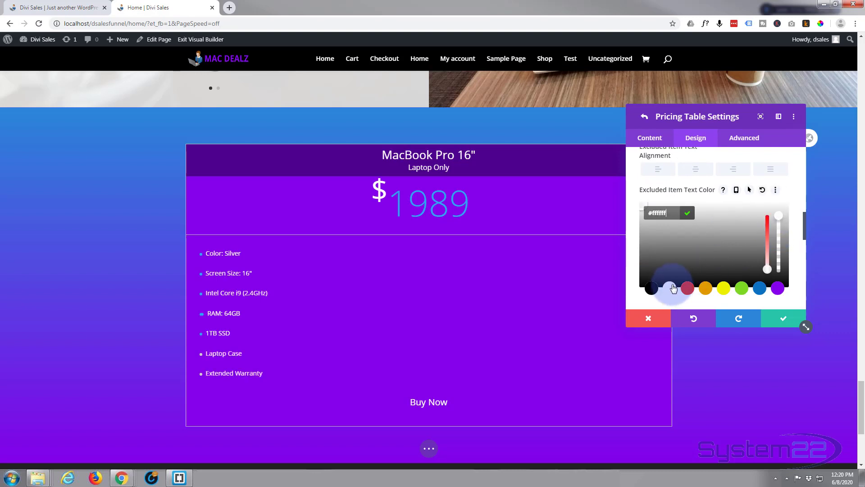
left_click_drag(779, 217, 782, 245)
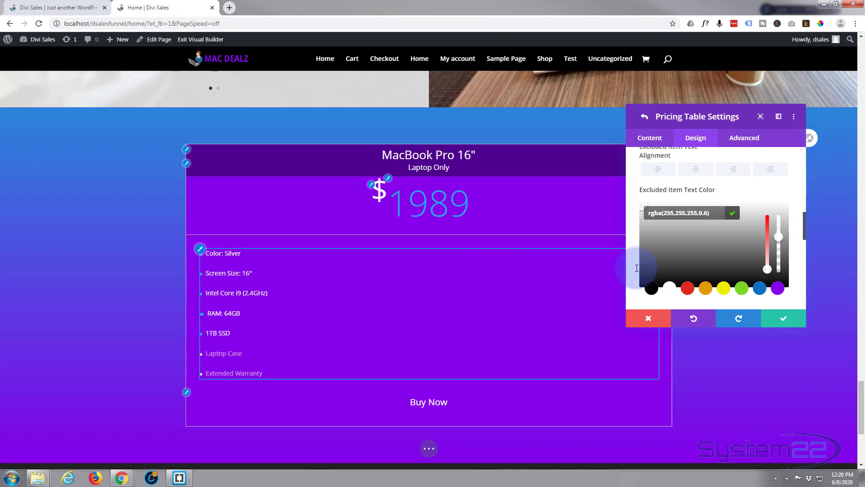
- Enable custom styles for the pricing table's button and set its background color to the saved blue #0c71c3
scroll(756, 275, "down", 1)
scroll(755, 271, "down", 4)
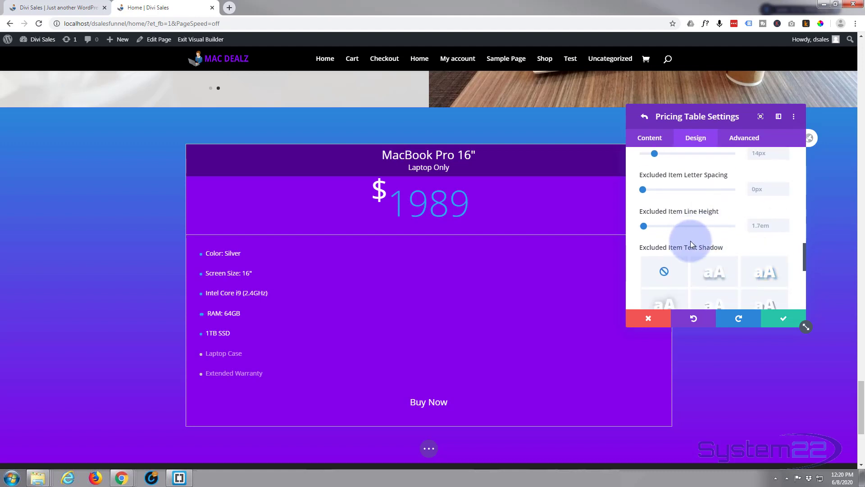
scroll(697, 250, "down", 2)
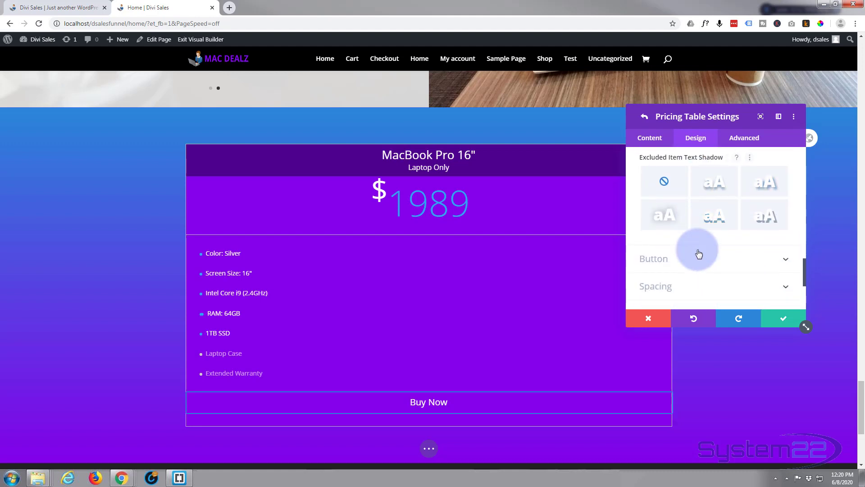
scroll(698, 254, "down", 1)
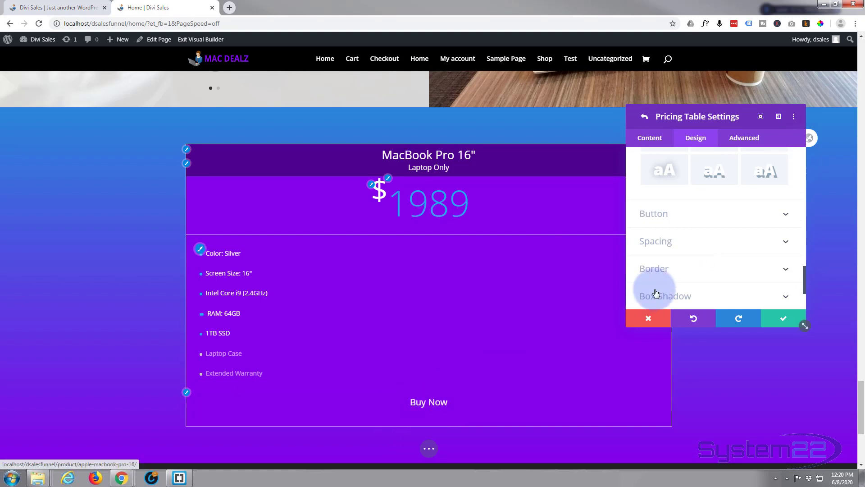
left_click(707, 213)
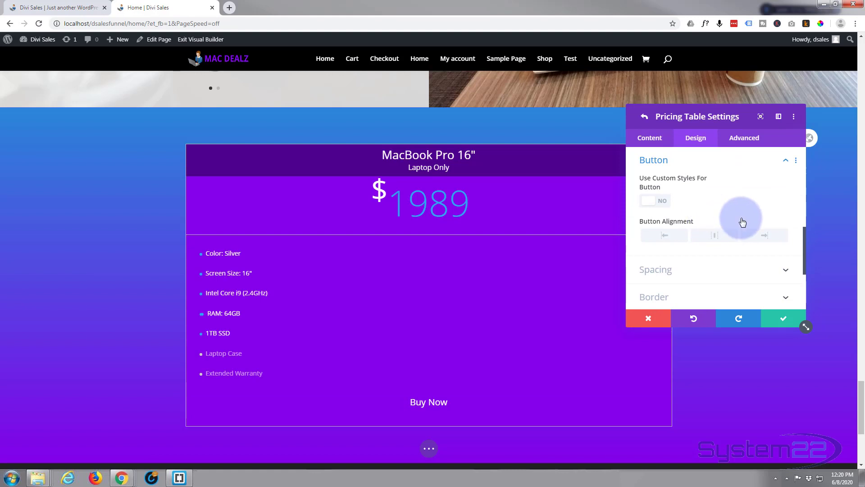
left_click(661, 201)
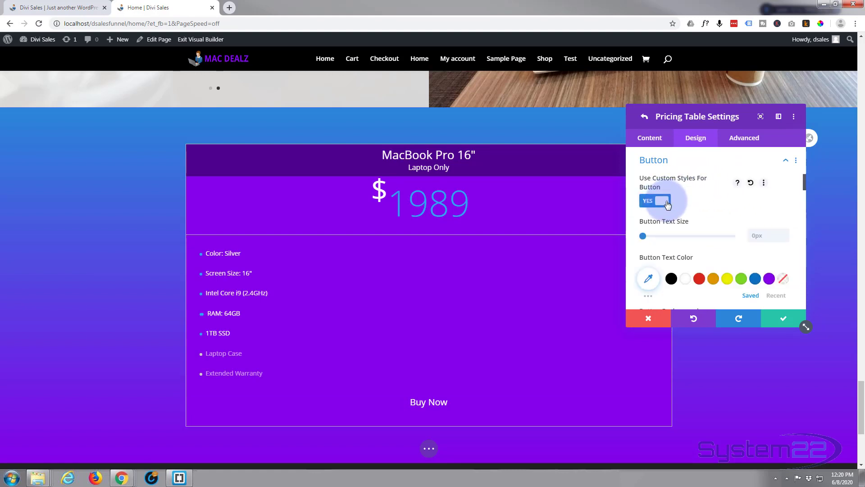
scroll(712, 223, "down", 2)
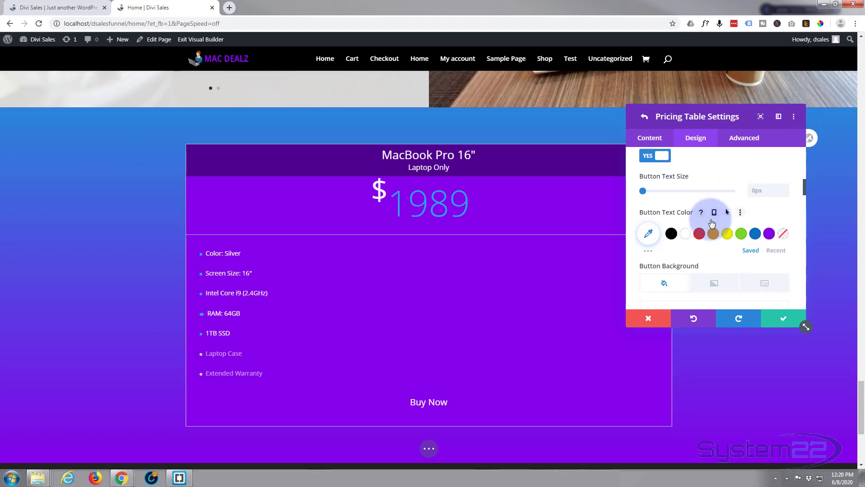
scroll(711, 222, "down", 2)
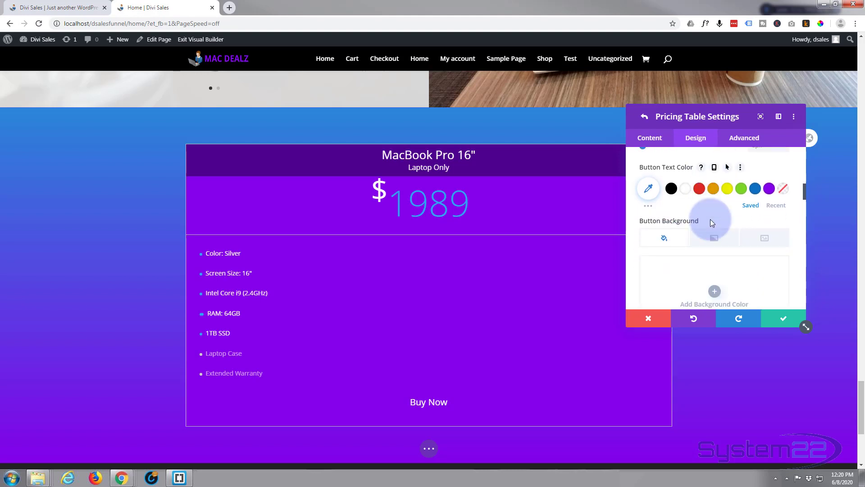
scroll(711, 221, "down", 2)
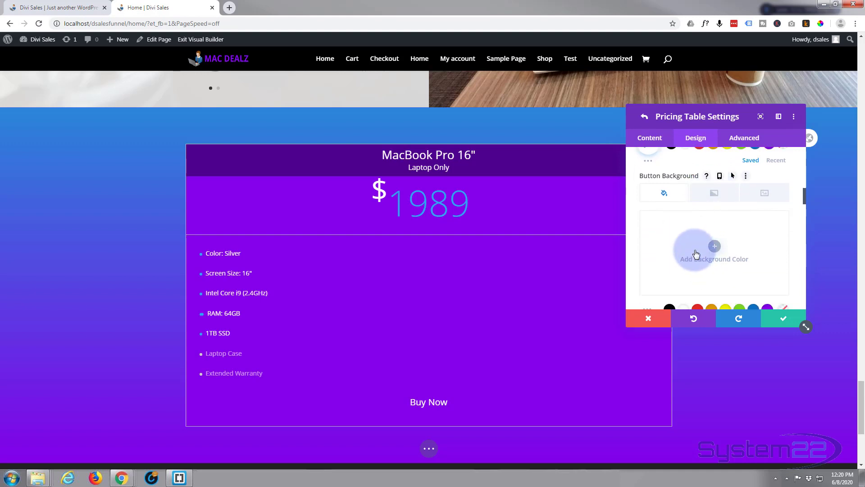
scroll(703, 237, "down", 2)
left_click(753, 266)
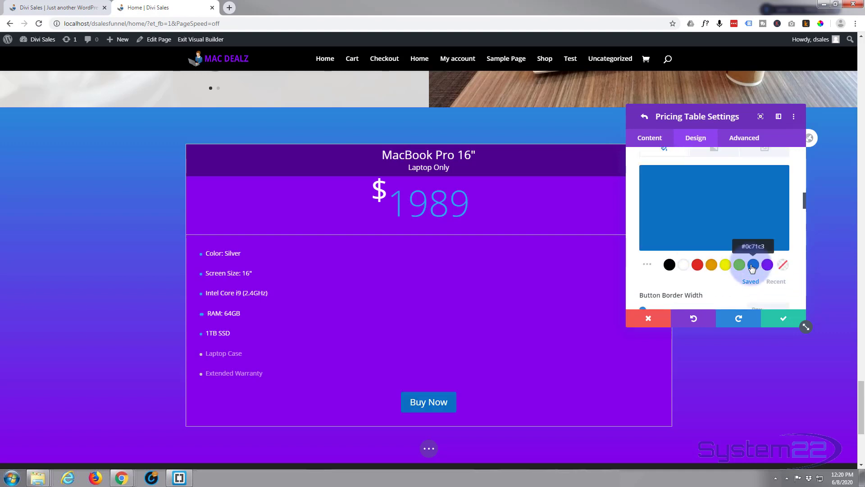
- Give the button background a hover color based on the saved purple #8300e9, darkened to #49006d
mouse_move(691, 252)
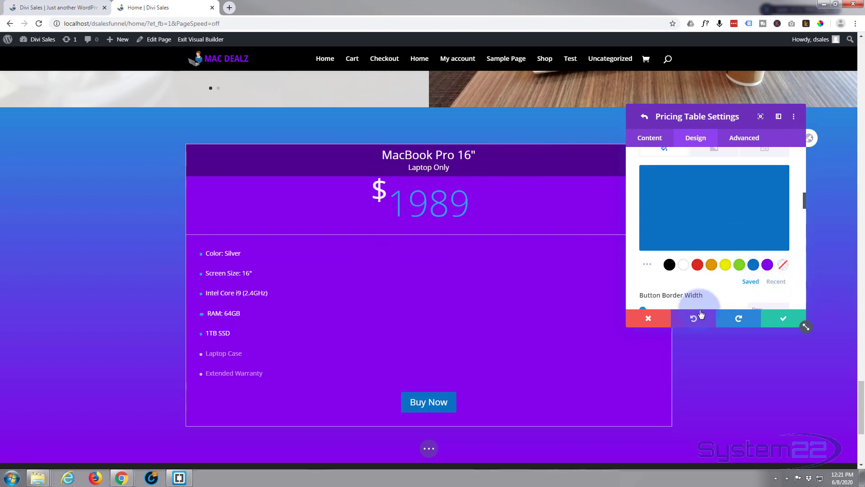
scroll(703, 298, "up", 1)
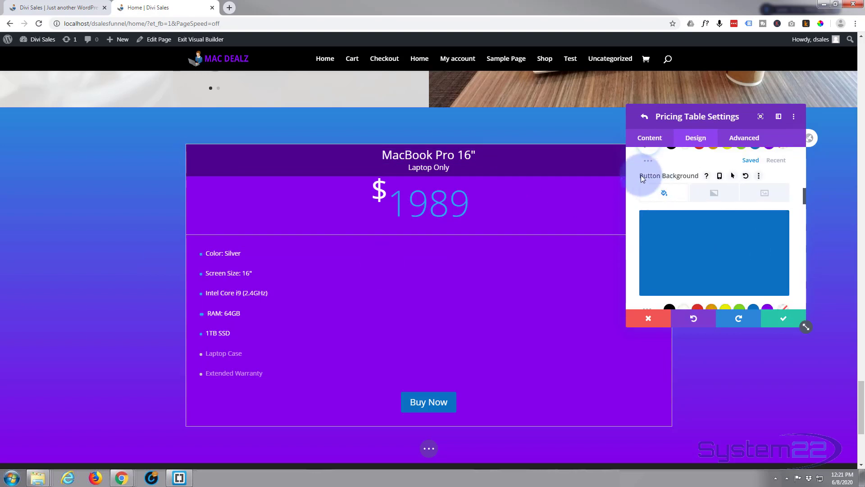
left_click(733, 176)
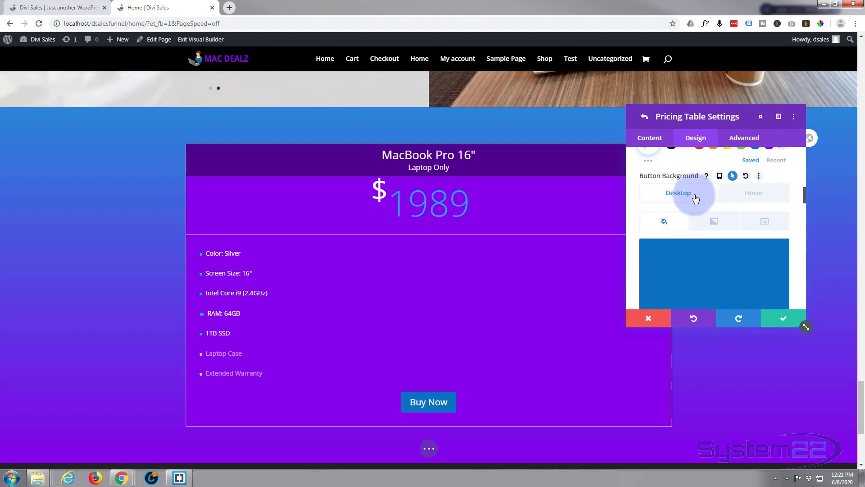
left_click(754, 194)
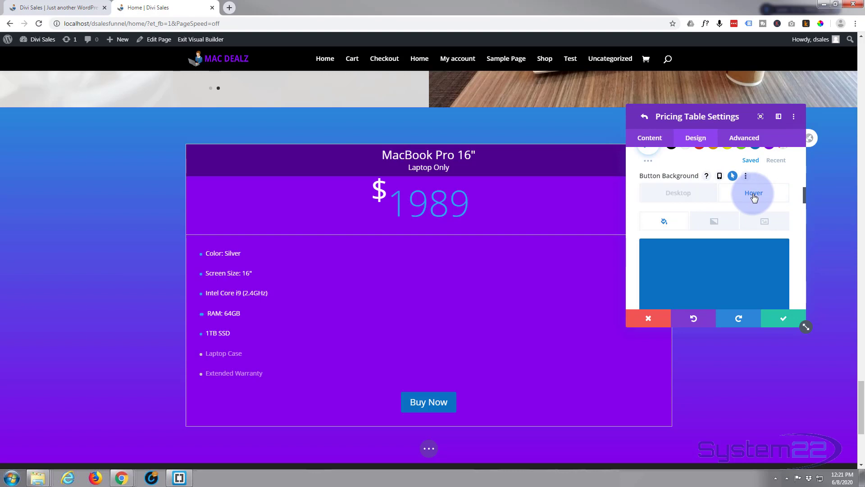
scroll(746, 276, "down", 1)
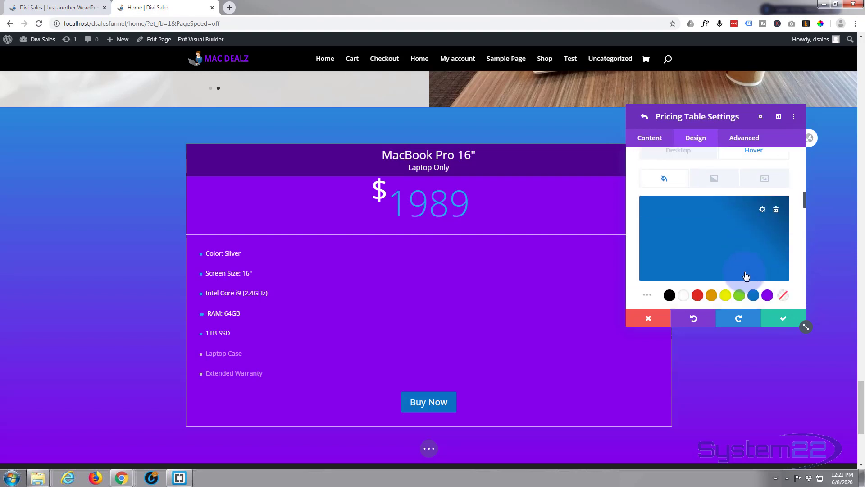
left_click(767, 294)
mouse_move(740, 228)
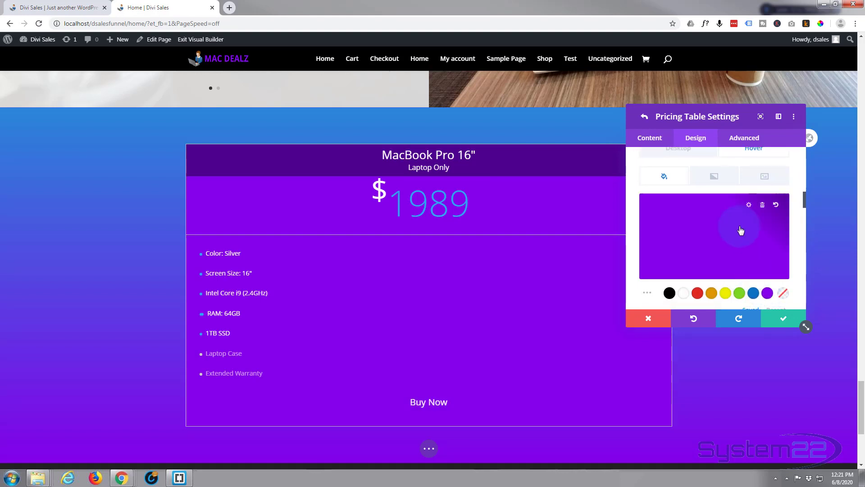
left_click(734, 225)
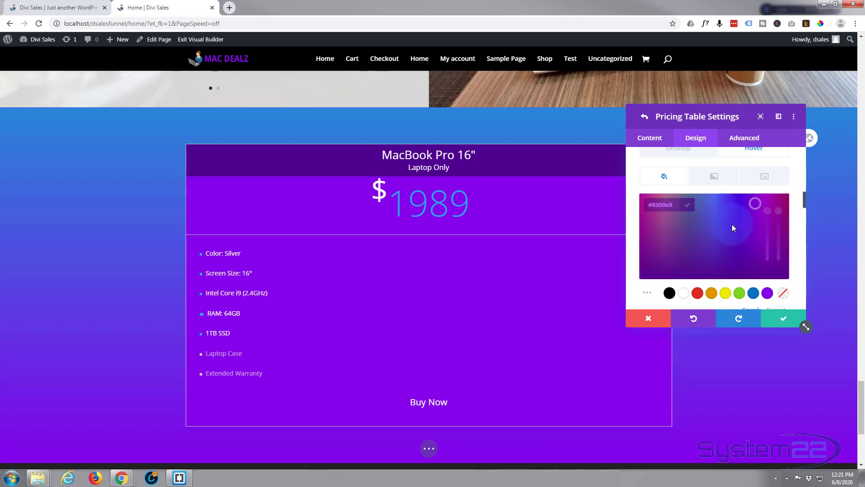
left_click_drag(750, 210, 756, 247)
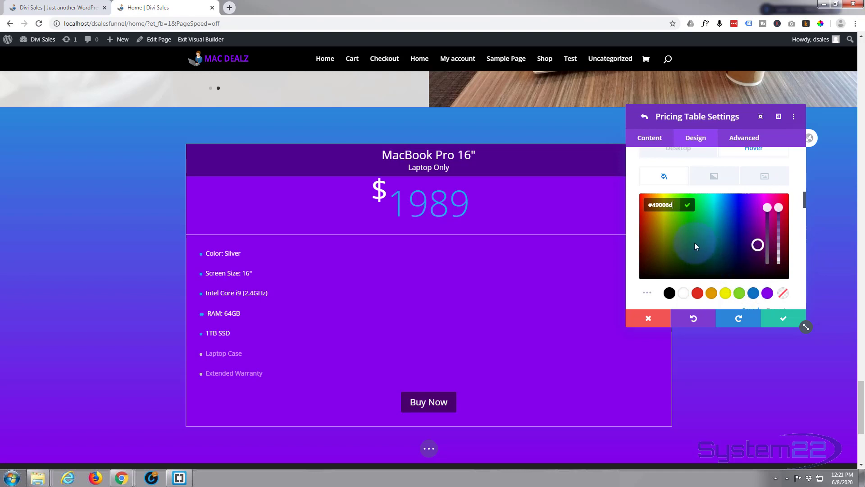
- Turn off the Buy Now button's icon and set the button alignment to center
scroll(693, 263, "down", 2)
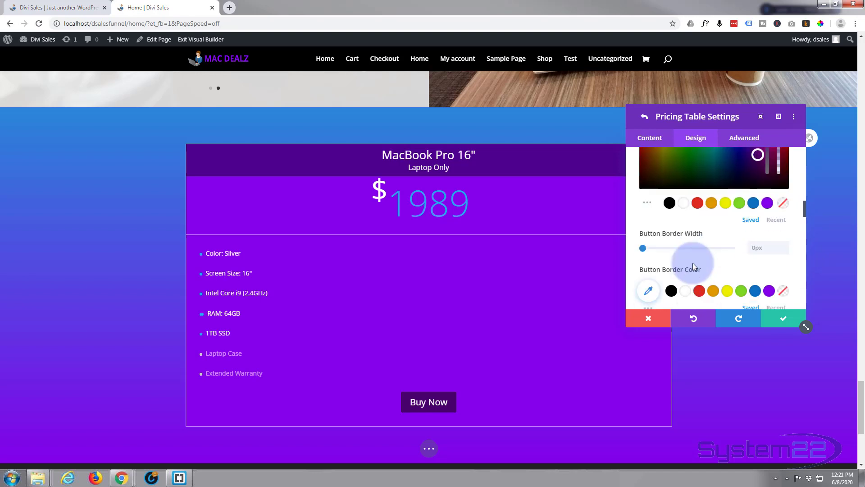
scroll(693, 265, "down", 3)
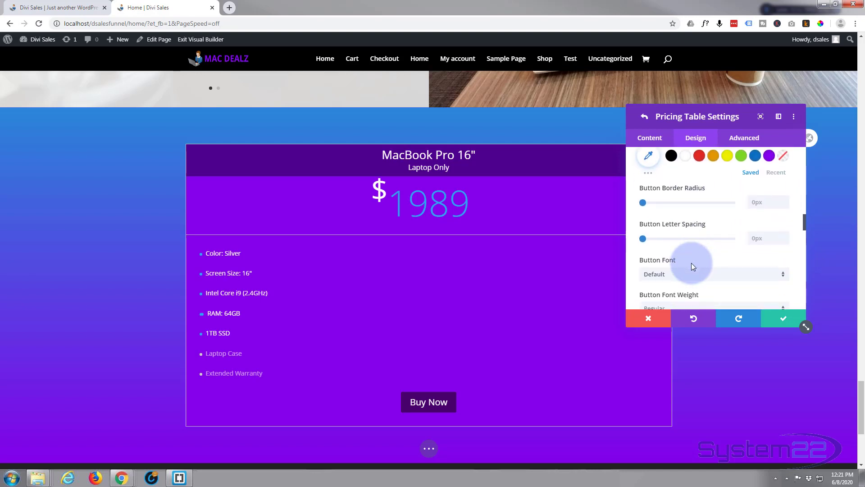
scroll(692, 264, "down", 3)
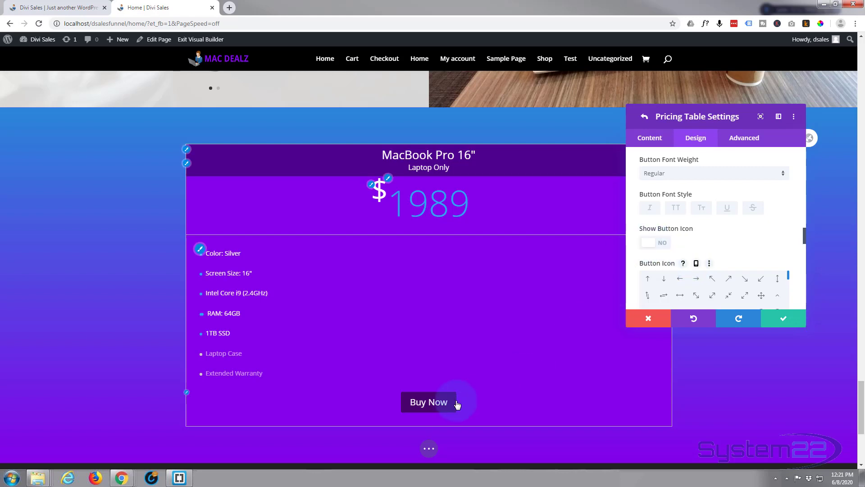
left_click(657, 246)
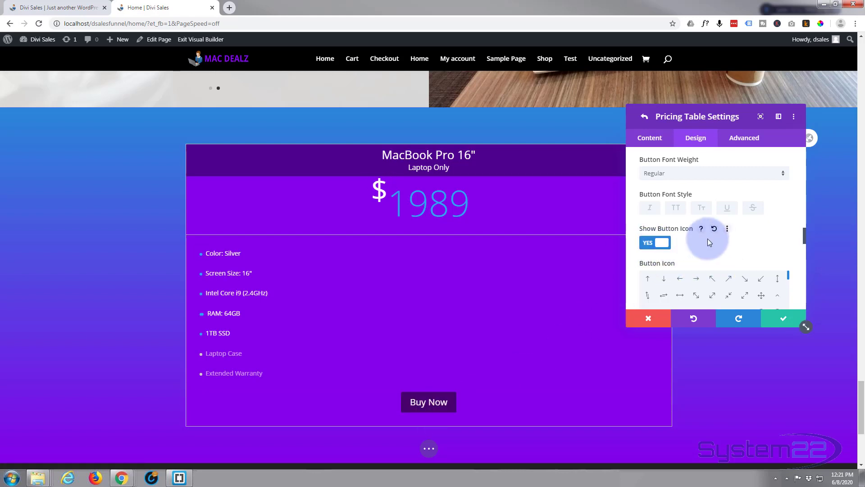
left_click(656, 246)
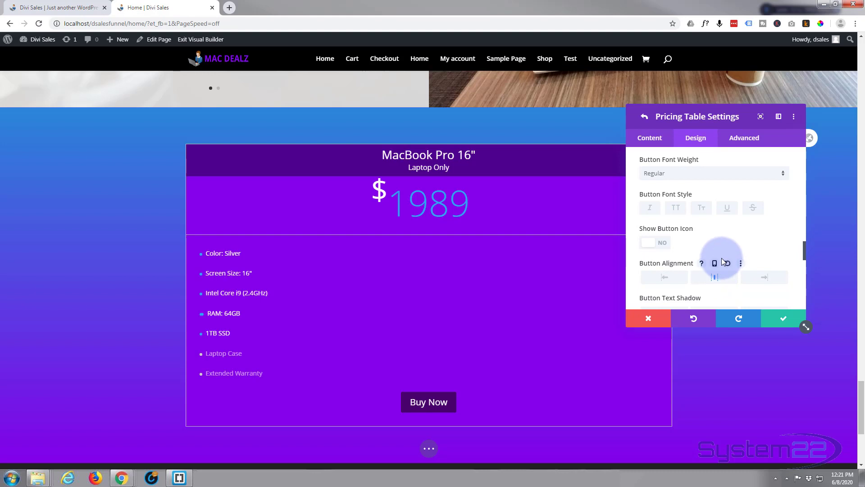
- Set the Buy Now button's left and right padding to a linked 60px
scroll(721, 257, "down", 2)
scroll(721, 258, "down", 2)
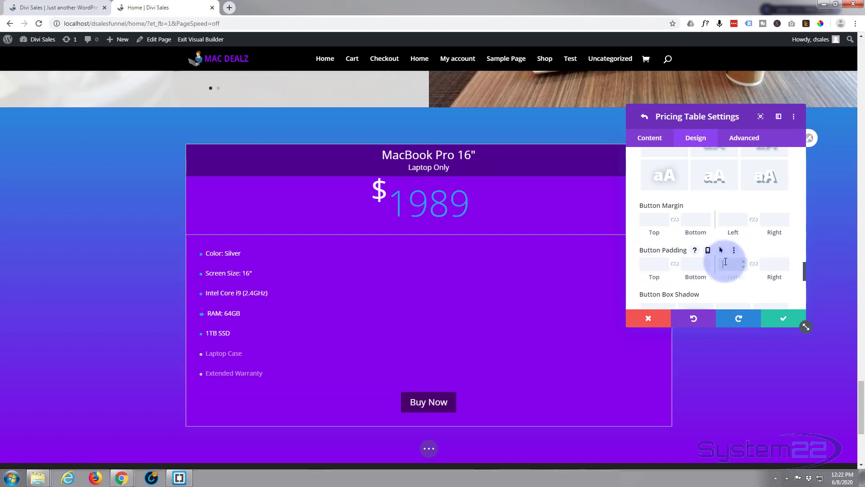
left_click(725, 263)
type("50px")
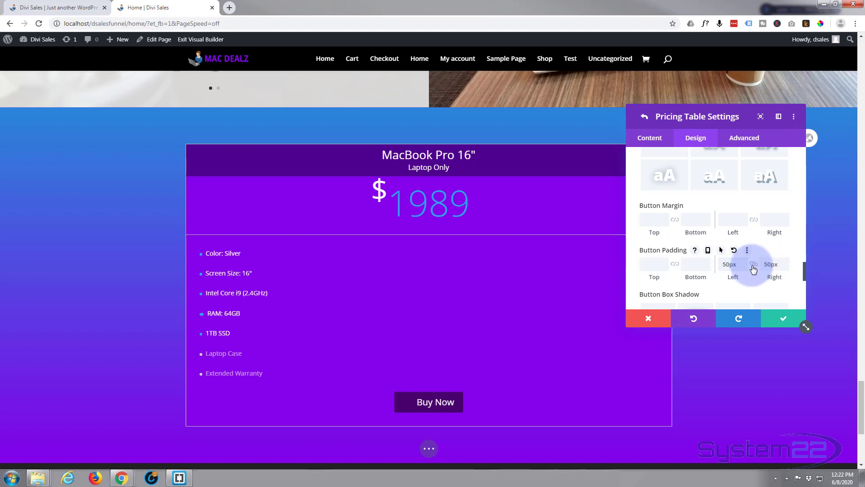
left_click(754, 265)
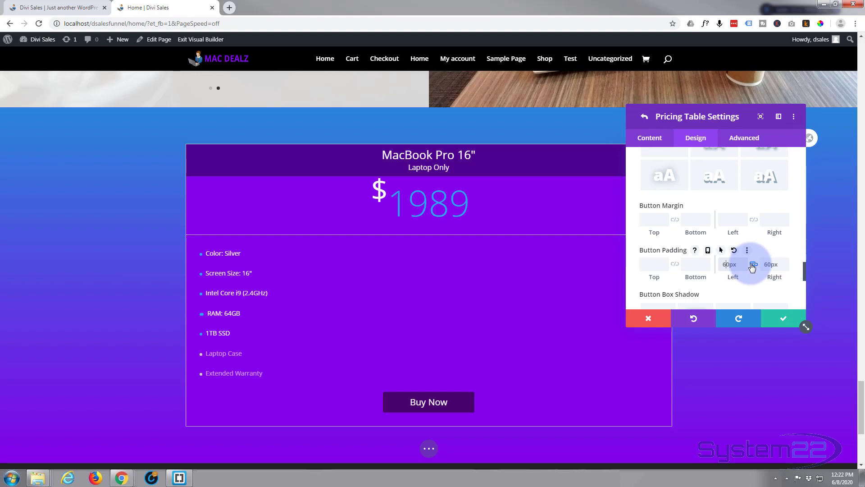
- Apply the soft box shadow preset that falls below the button to the Buy Now button
scroll(751, 266, "down", 2)
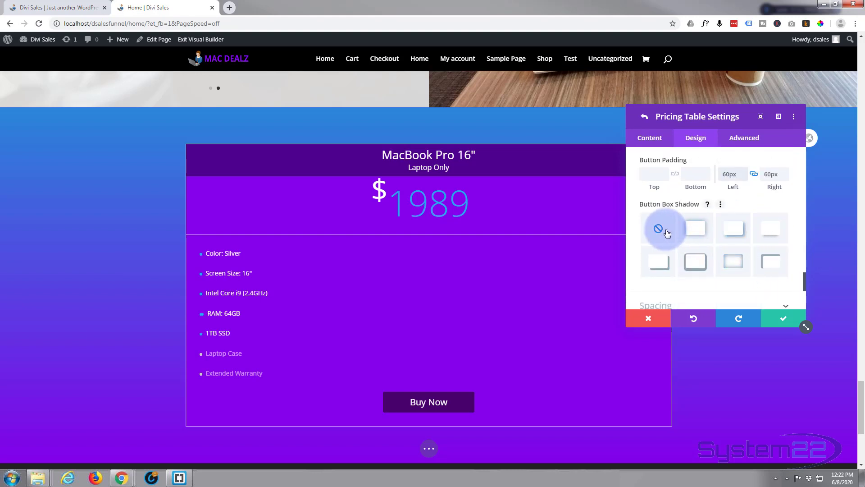
left_click(772, 237)
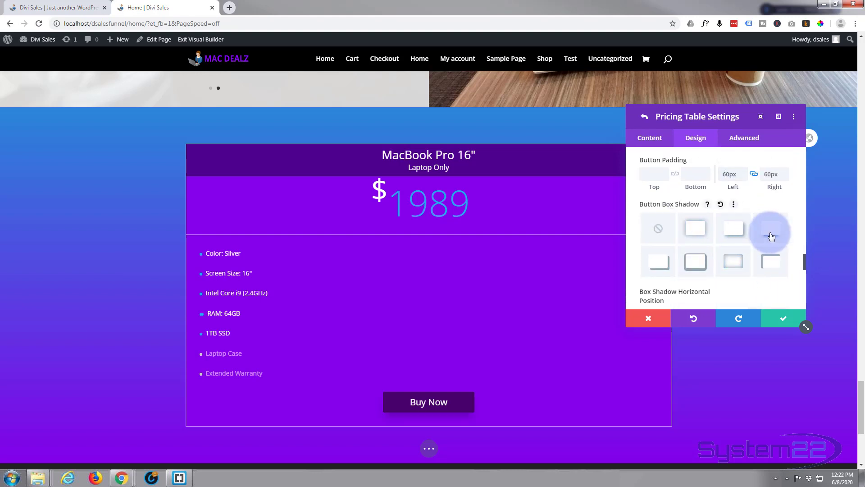
left_click(733, 262)
- Make the Buy Now button text uppercase and save the pricing table's settings
scroll(727, 264, "up", 2)
scroll(725, 265, "up", 6)
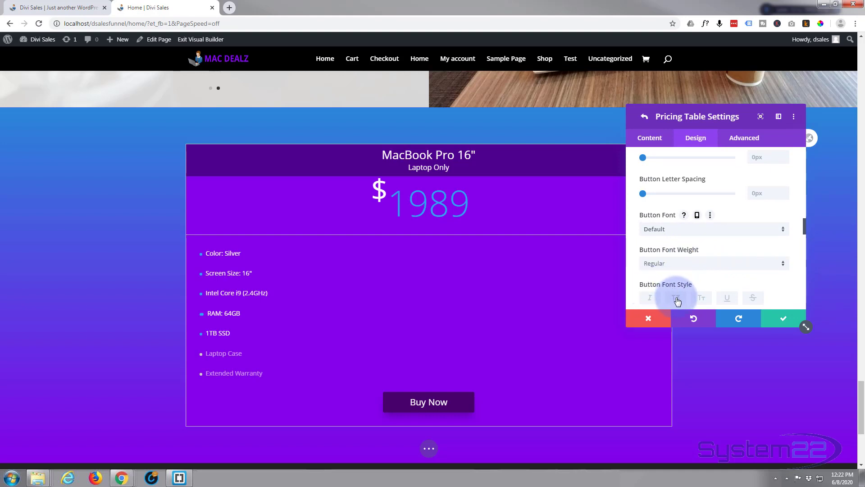
left_click(677, 299)
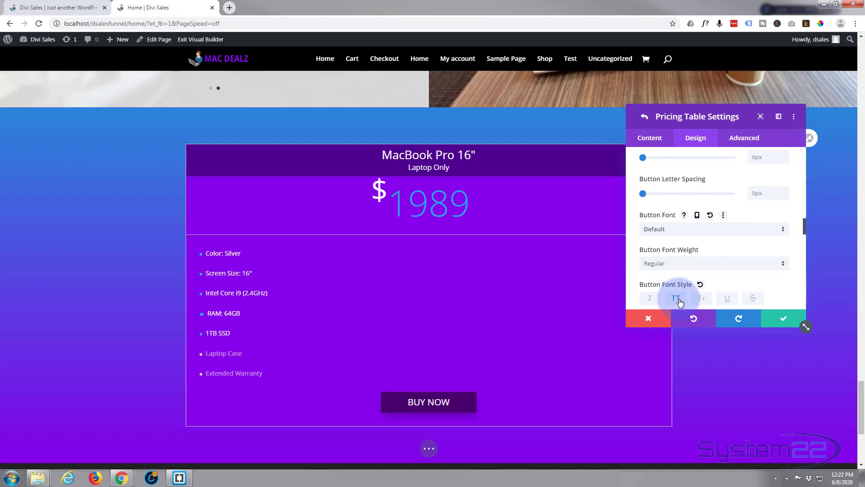
left_click(781, 318)
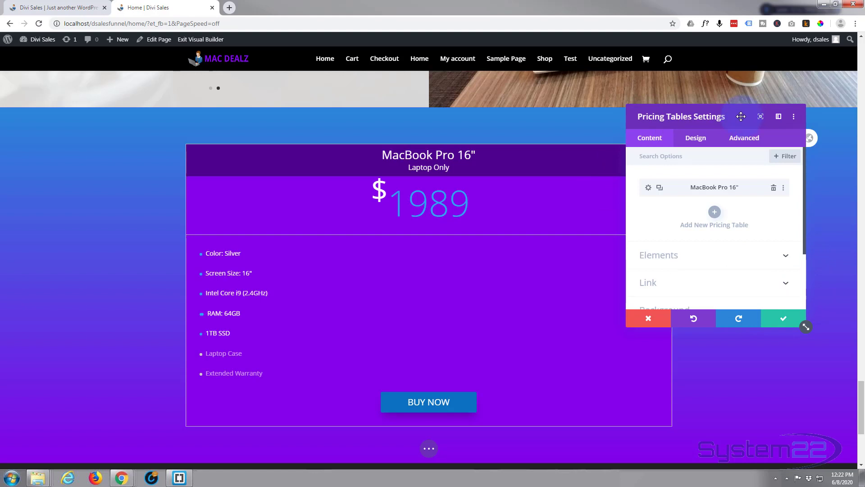
- Duplicate the MacBook Pro 16" pricing table twice to make three tables
left_click(660, 188)
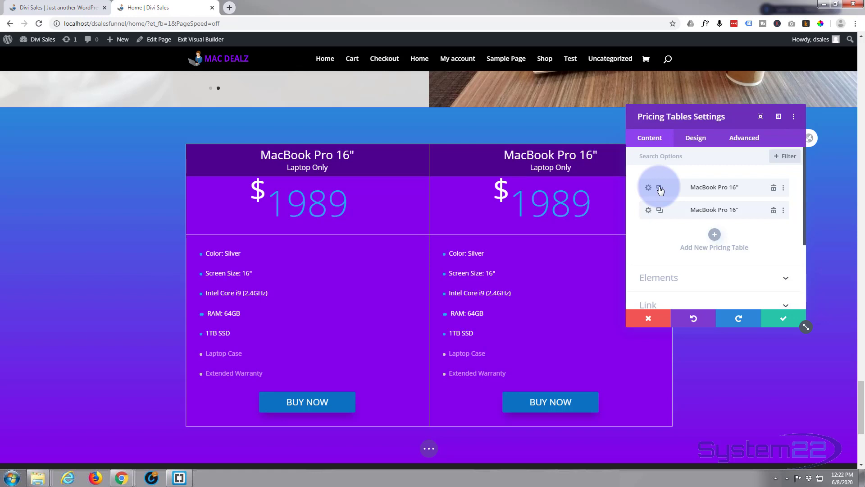
left_click(659, 188)
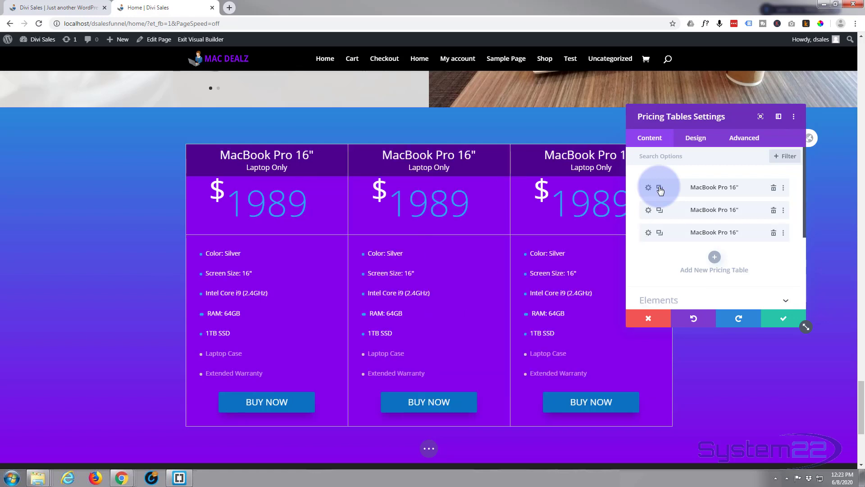
- In the second pricing table, change the subtitle to "Laptop With Case" and the price to 1999
left_click(649, 211)
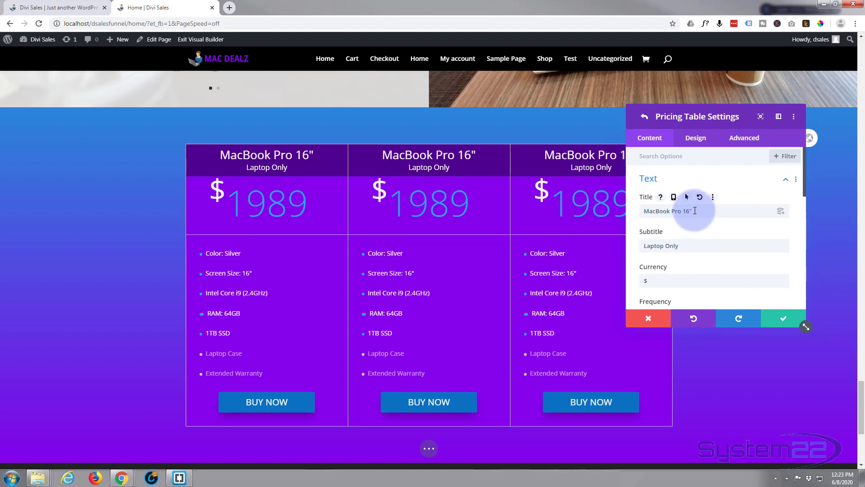
left_click(689, 245)
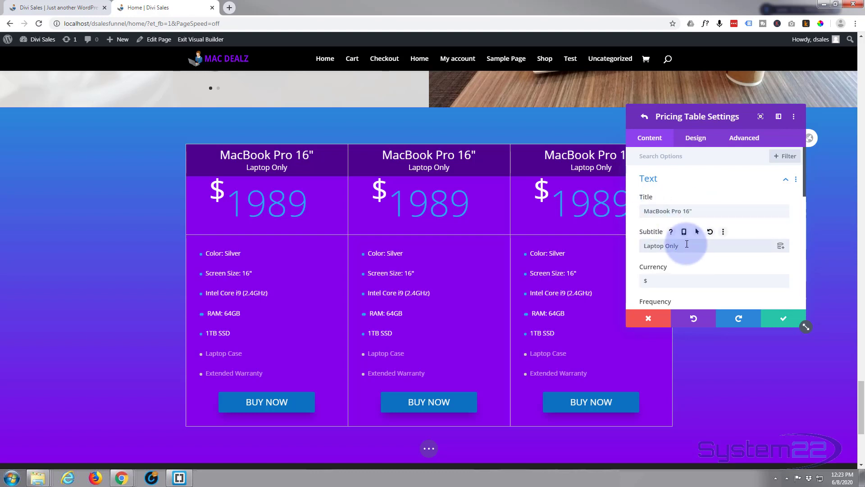
double_click(686, 244)
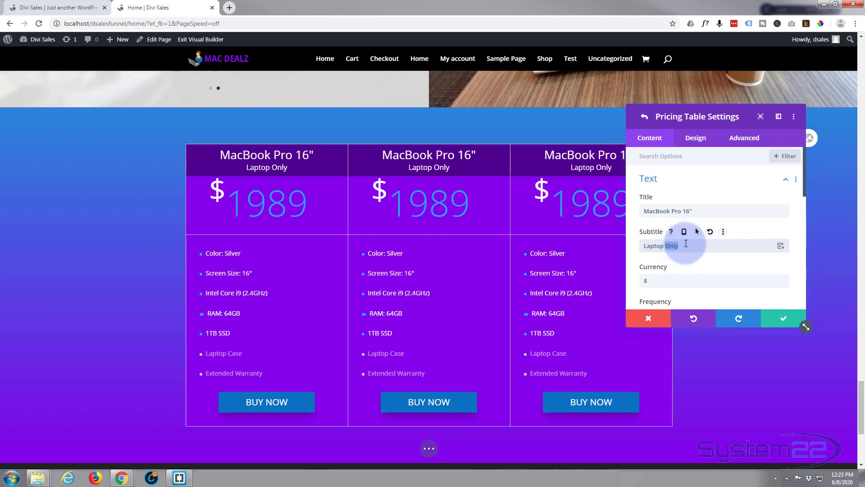
type("With Case")
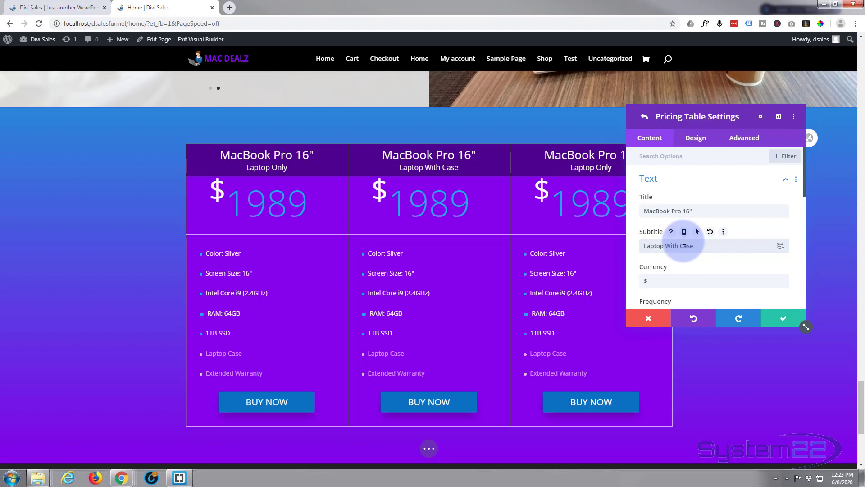
scroll(688, 242, "down", 1)
scroll(688, 242, "down", 1)
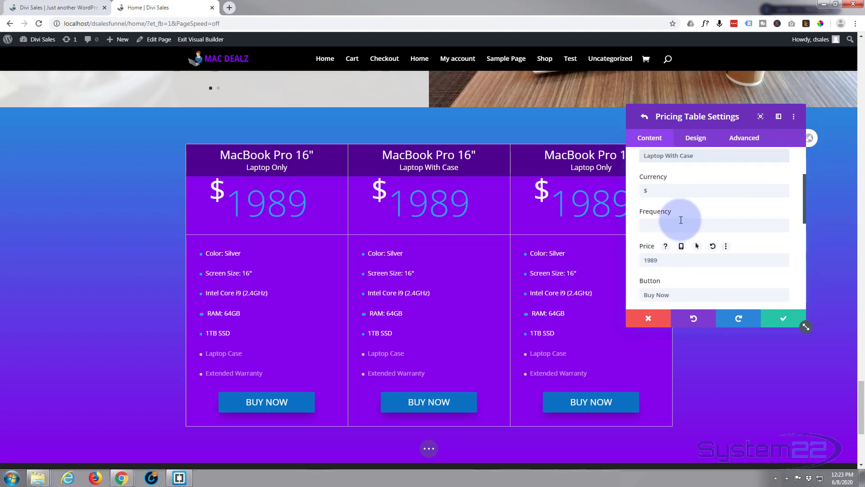
left_click_drag(660, 260, 653, 258)
type("9")
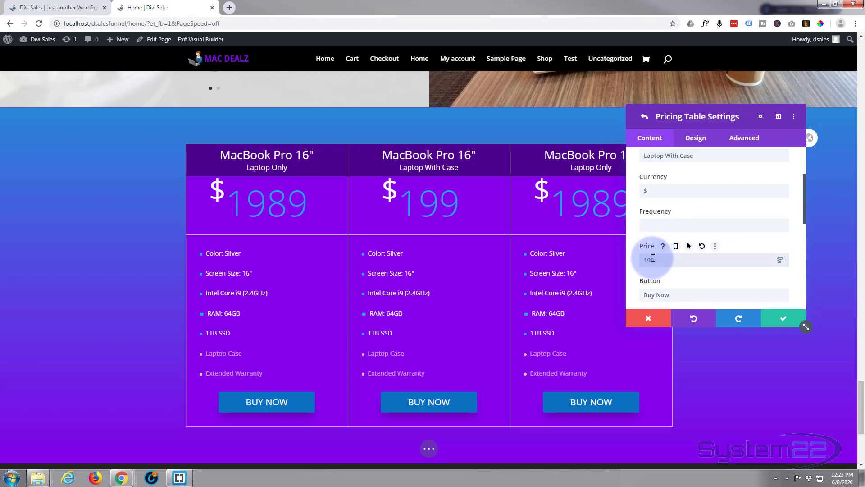
type("9")
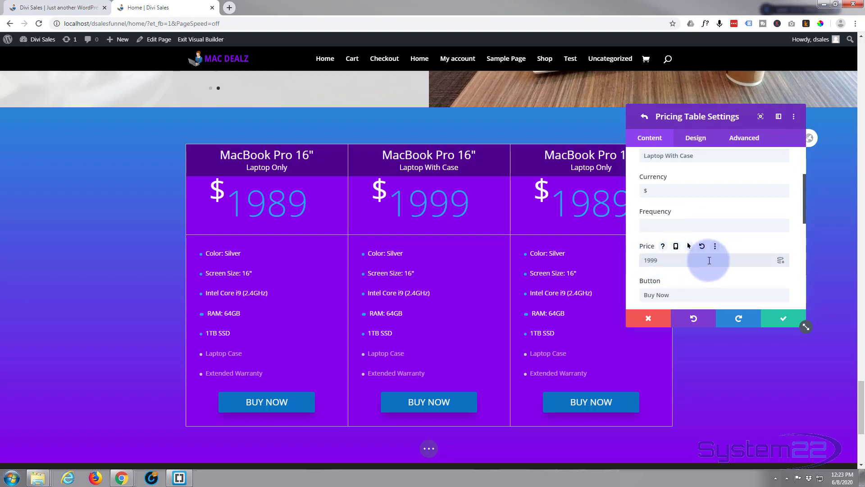
- Mark Laptop Case as an included item in the second table's body by giving it a + prefix
scroll(709, 260, "down", 1)
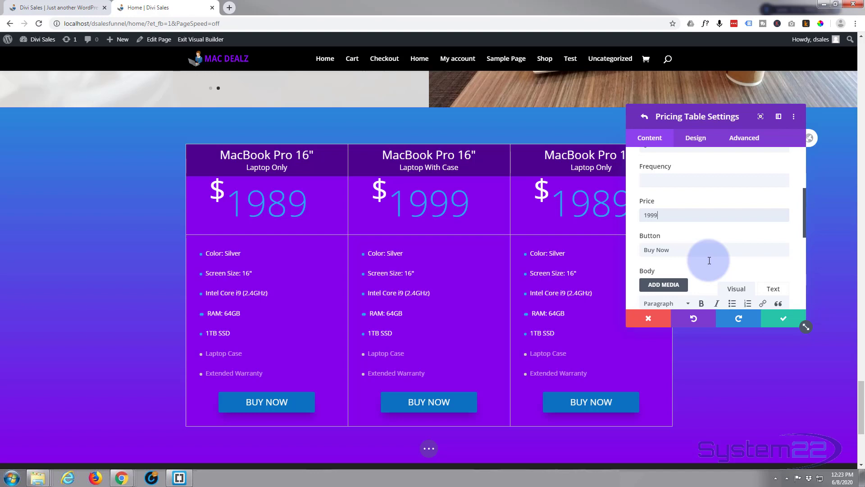
scroll(709, 261, "down", 3)
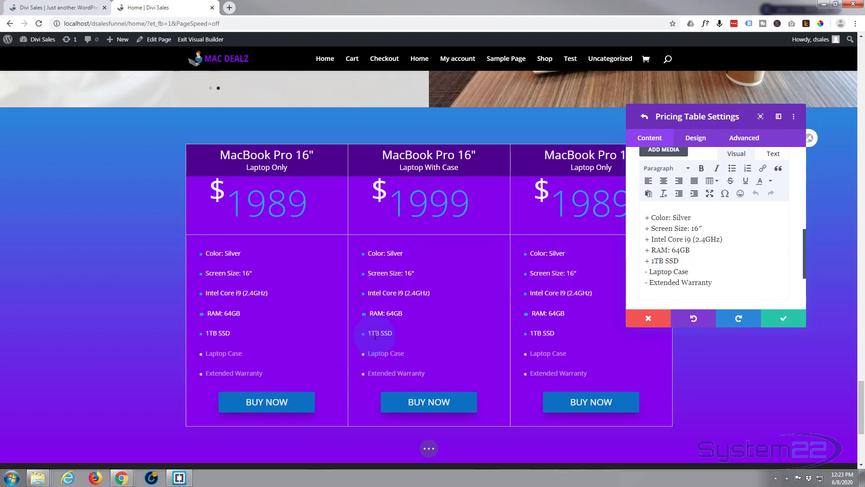
double_click(646, 271)
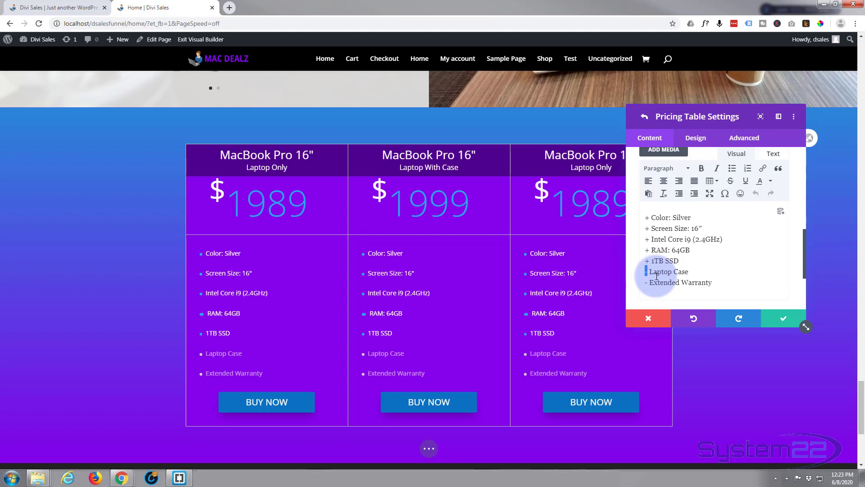
type("+")
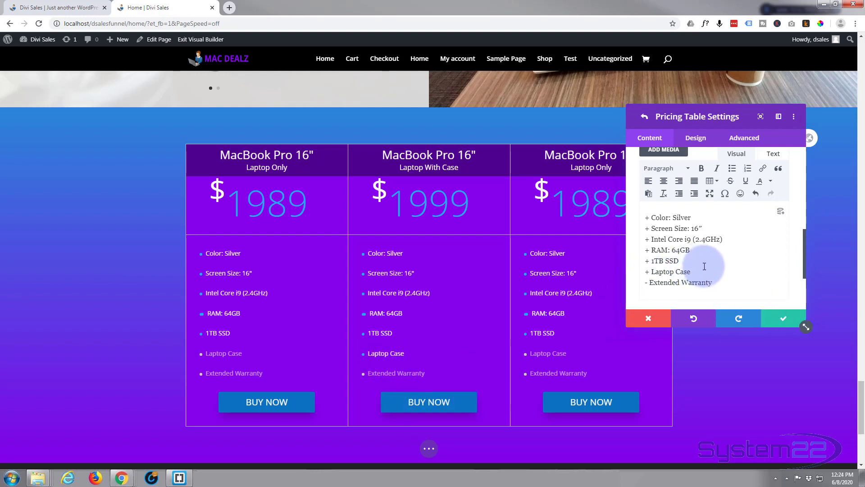
- Set the second pricing table's background color to the saved blue
scroll(704, 267, "down", 2)
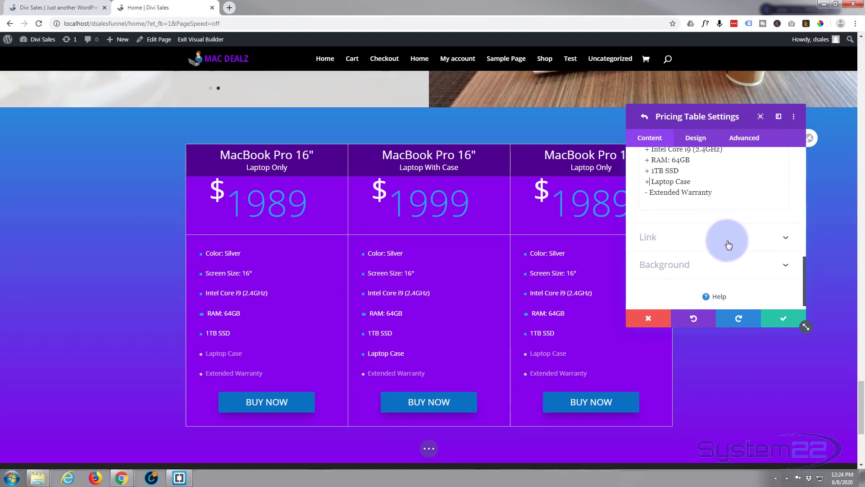
left_click(713, 265)
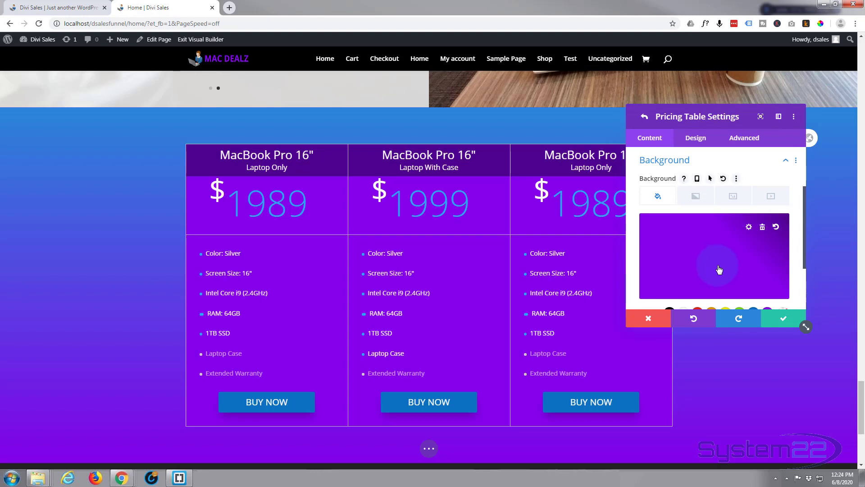
scroll(719, 269, "down", 1)
left_click(754, 267)
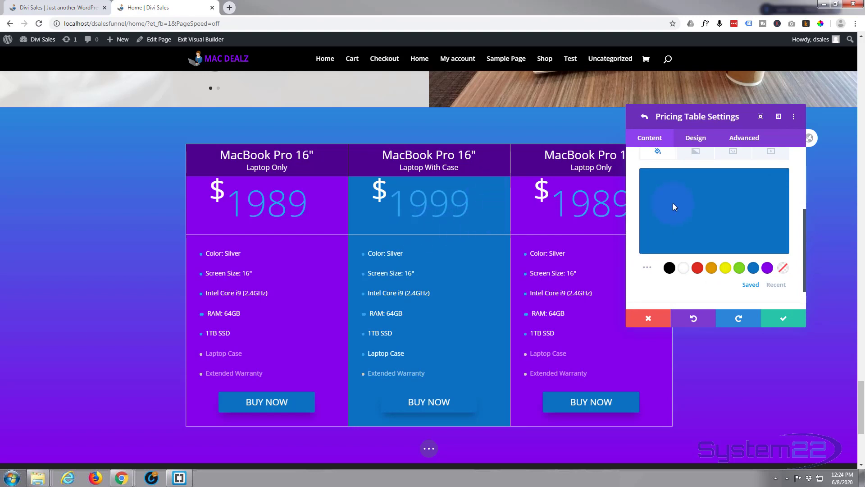
- Make the second pricing table the featured table
mouse_move(754, 206)
scroll(680, 228, "up", 5)
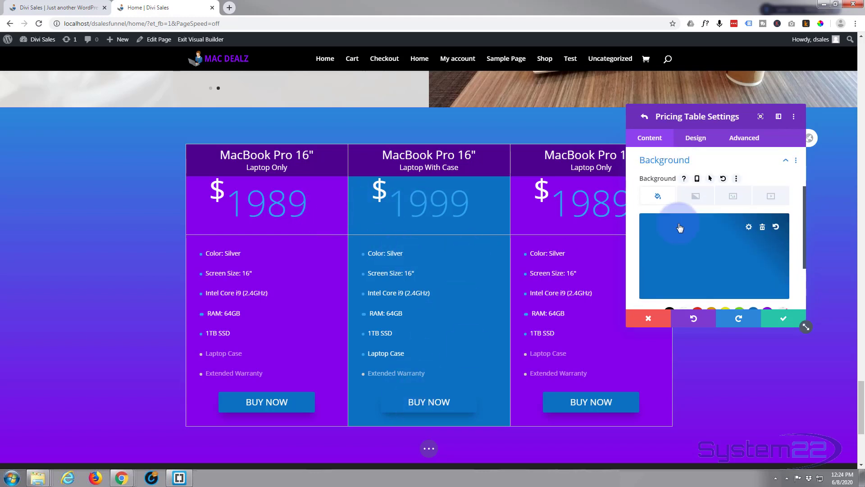
left_click(696, 139)
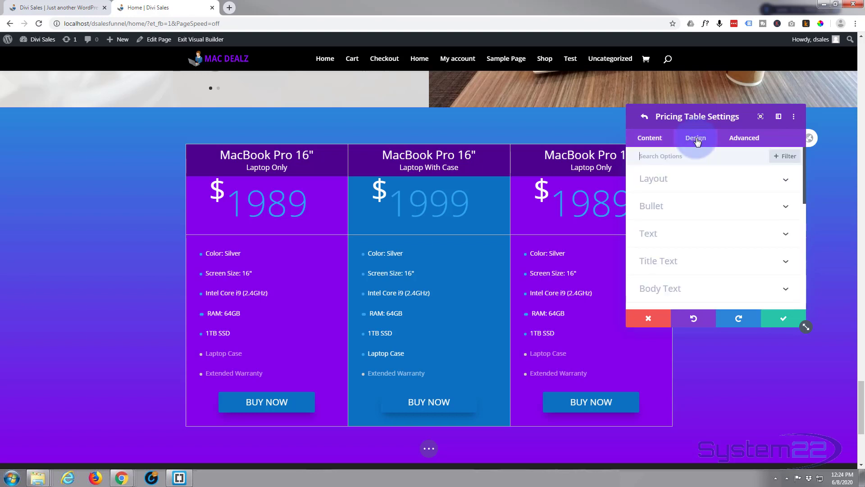
left_click(707, 183)
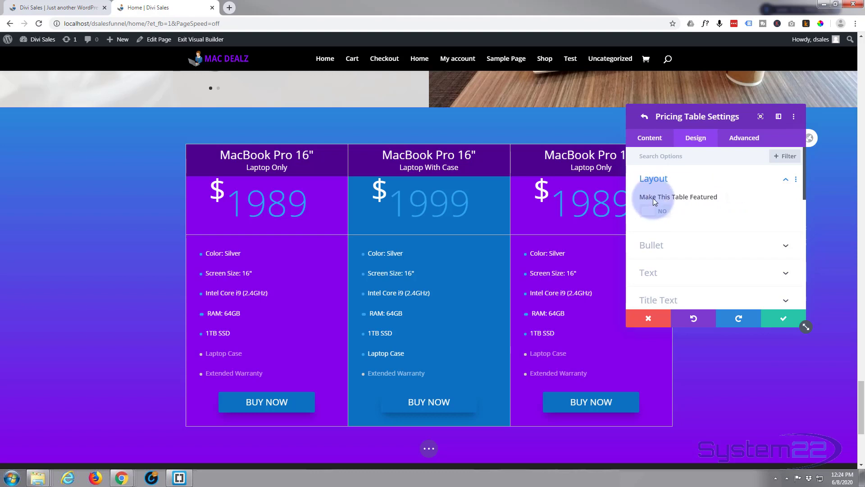
left_click(664, 215)
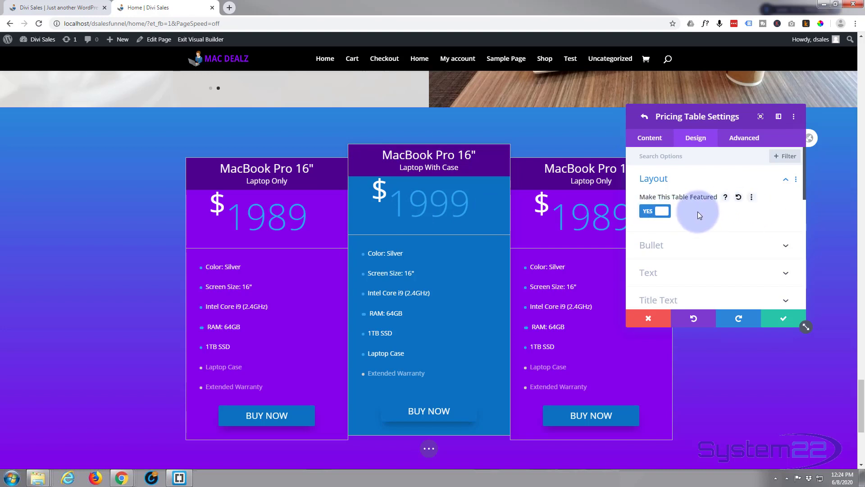
- Set the featured table's pricing area background color to the saved purple #8300e9
scroll(698, 213, "down", 1)
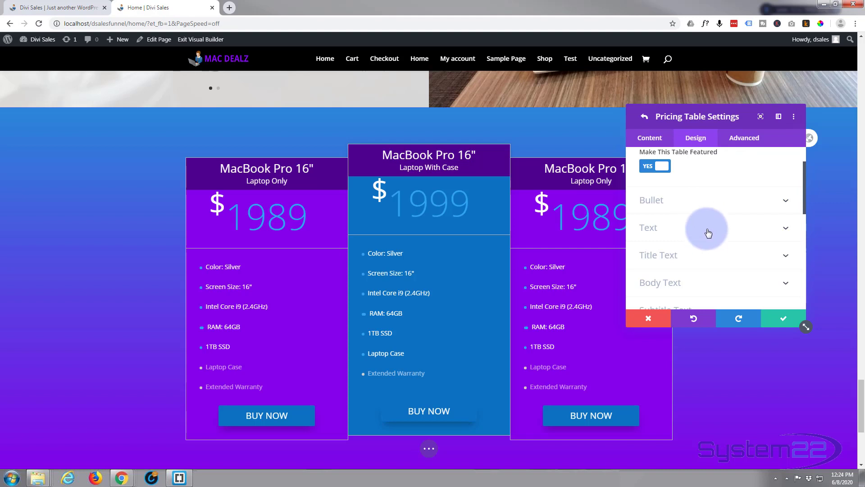
scroll(710, 257, "down", 1)
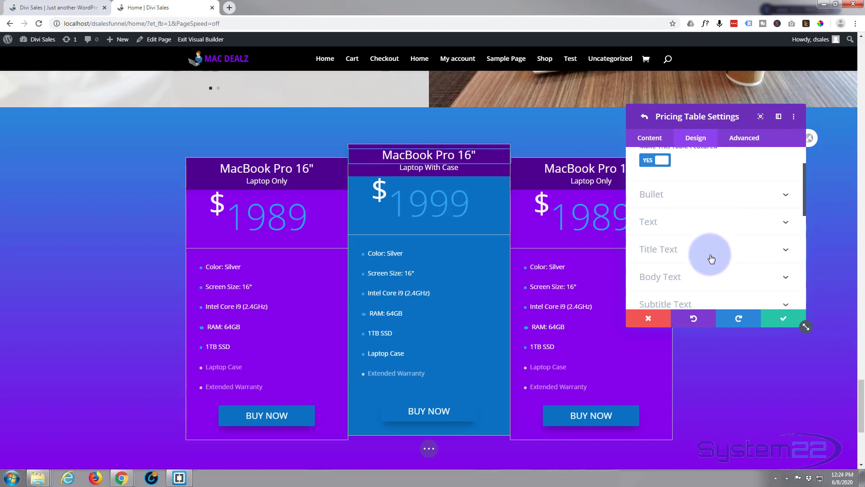
scroll(711, 258, "down", 1)
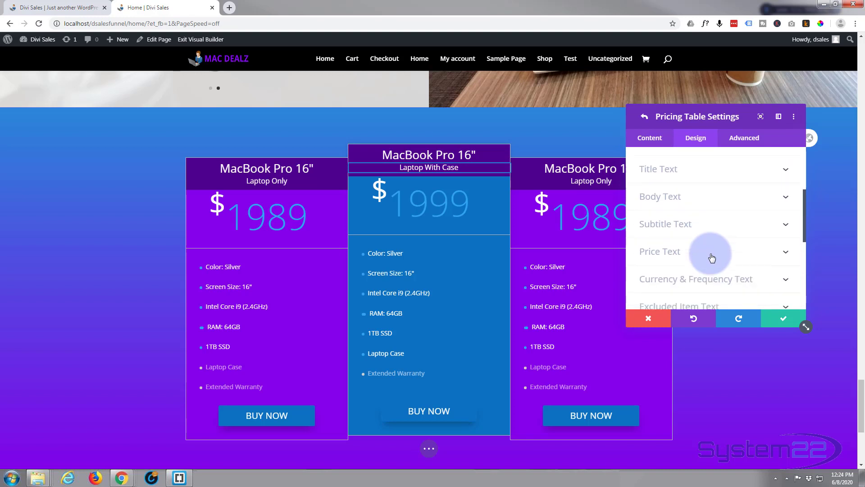
left_click(713, 252)
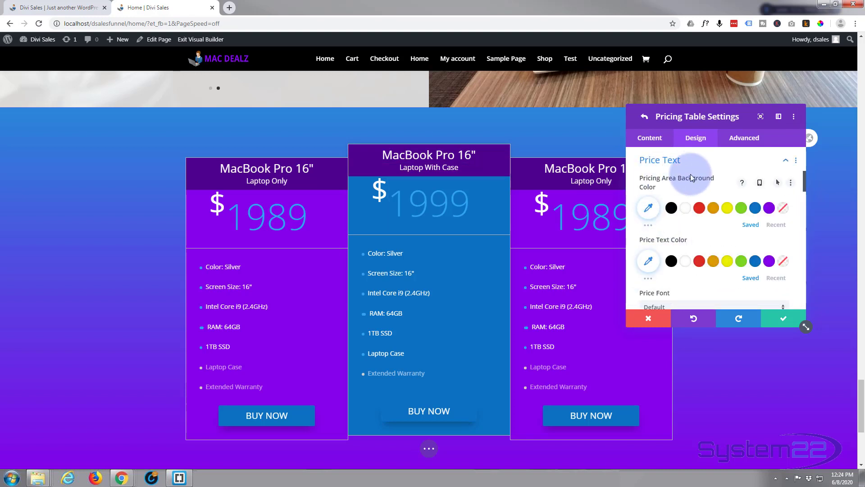
left_click(769, 209)
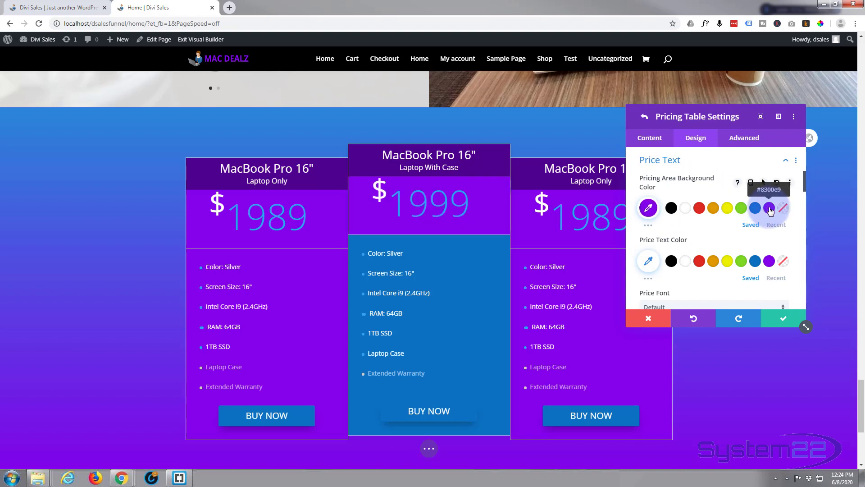
scroll(707, 220, "down", 2)
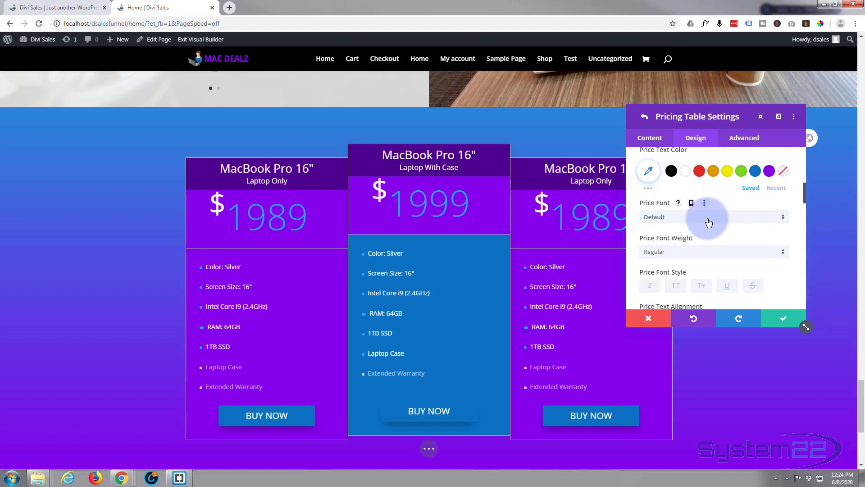
scroll(708, 222, "down", 1)
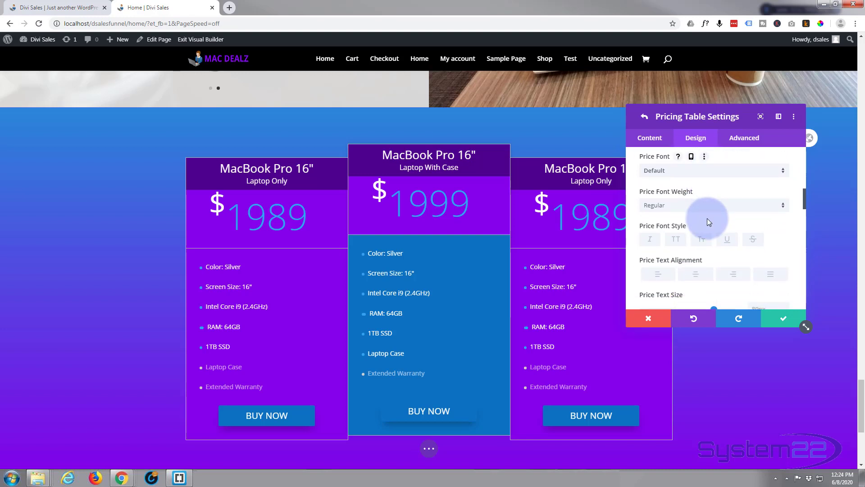
- Set the featured table's button background color to the saved purple #8300e9 and check its hover background
scroll(709, 222, "down", 3)
scroll(707, 218, "down", 5)
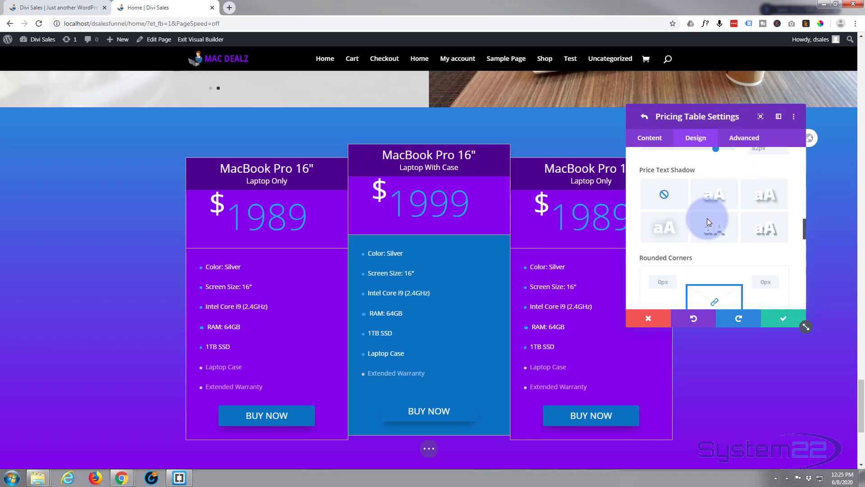
scroll(707, 218, "down", 5)
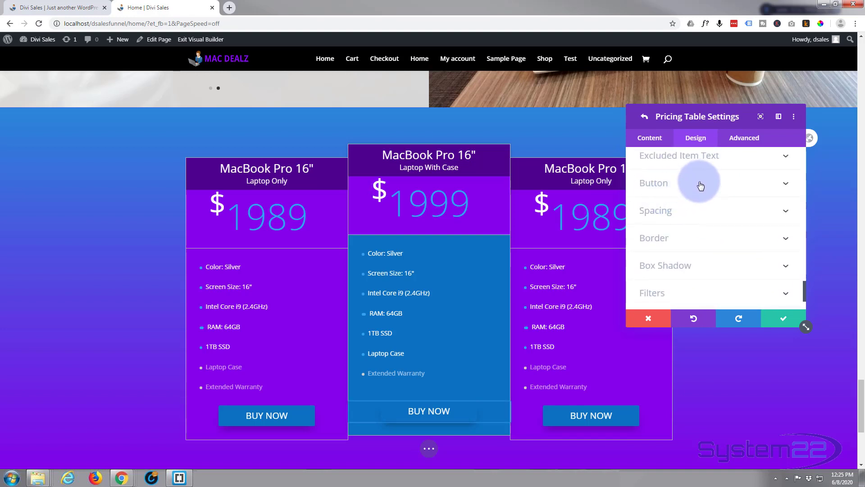
left_click(700, 185)
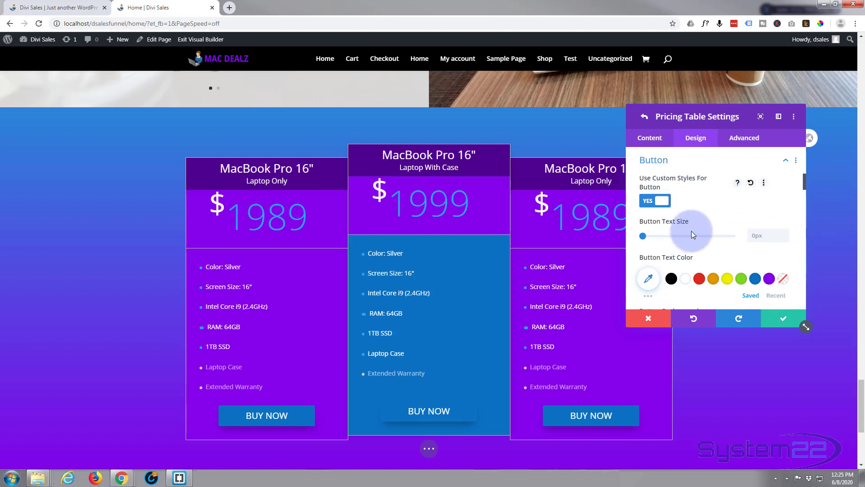
scroll(693, 234, "down", 2)
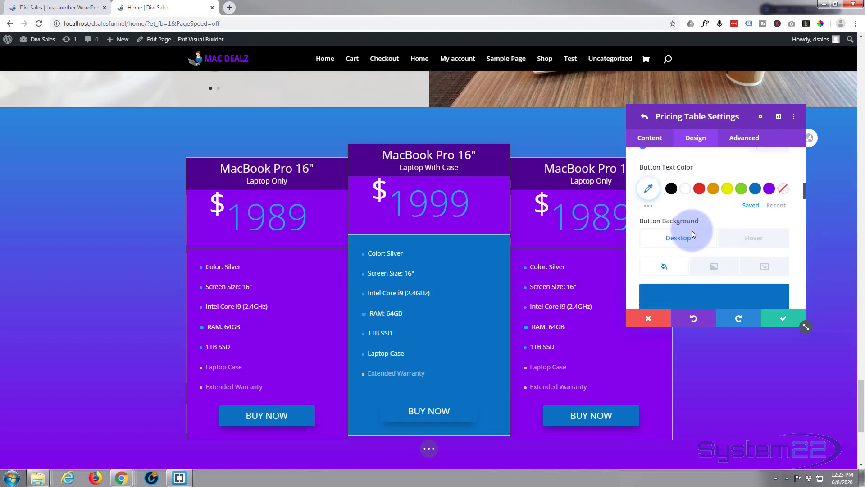
scroll(693, 233, "down", 1)
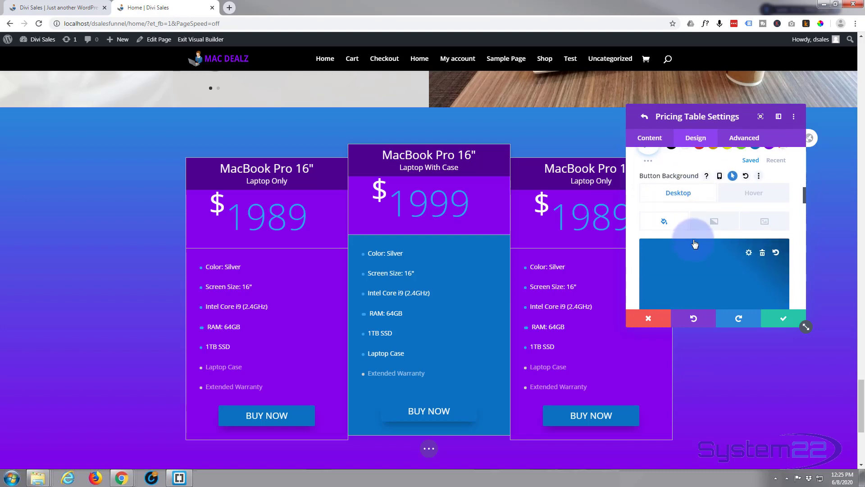
scroll(748, 253, "down", 1)
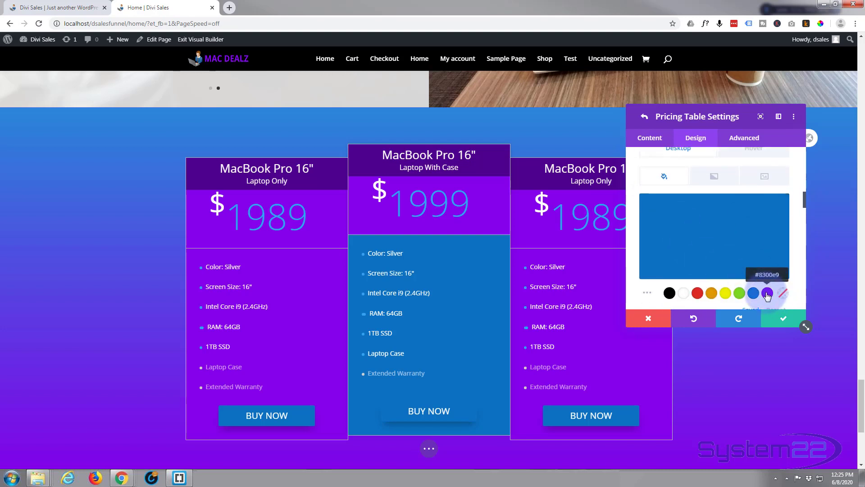
left_click(767, 294)
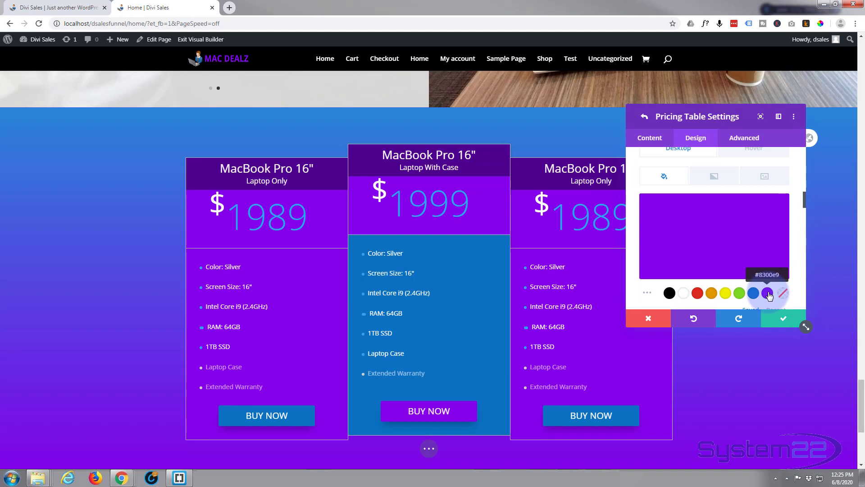
scroll(728, 269, "up", 2)
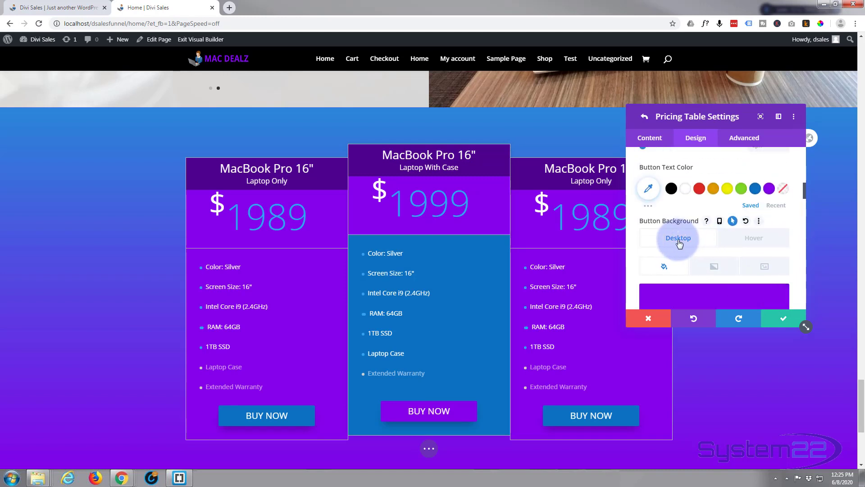
left_click(762, 241)
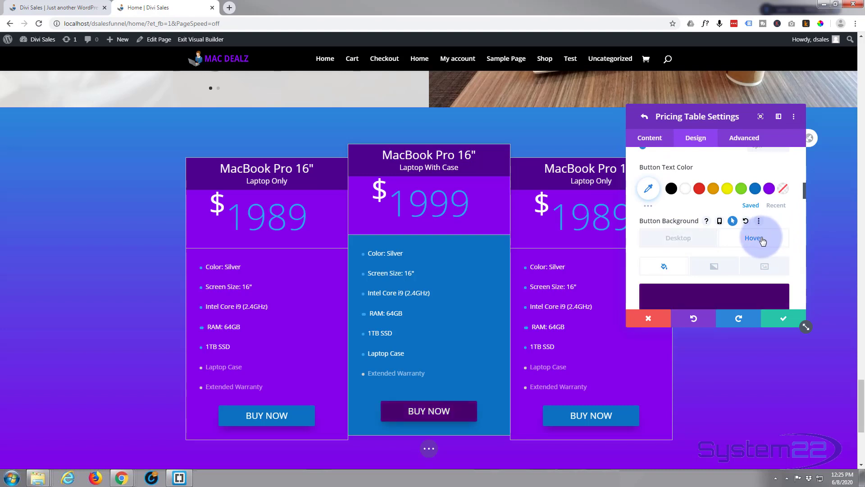
scroll(761, 240, "down", 2)
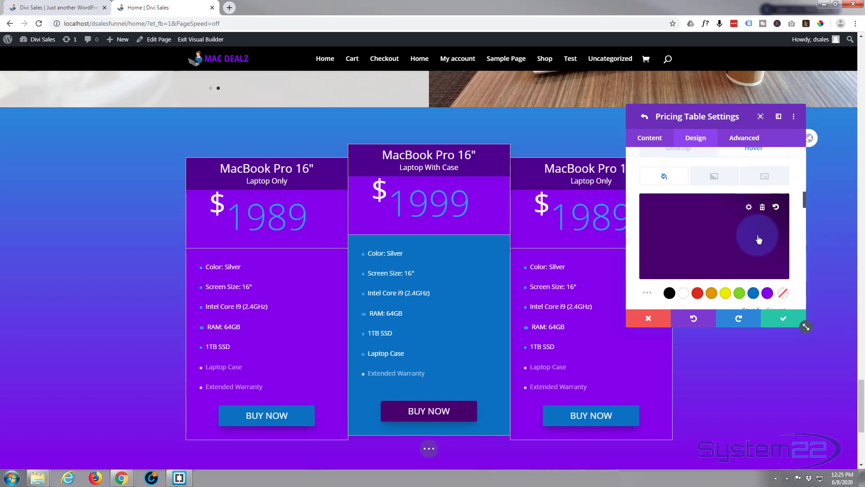
scroll(762, 236, "up", 1)
left_click(687, 196)
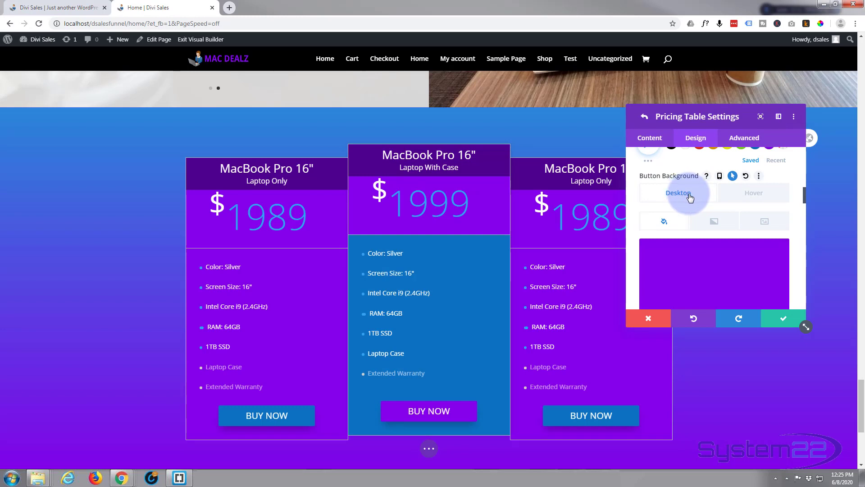
- Add the bottom-edge box shadow preset to the featured table and save its settings
scroll(716, 229, "down", 6)
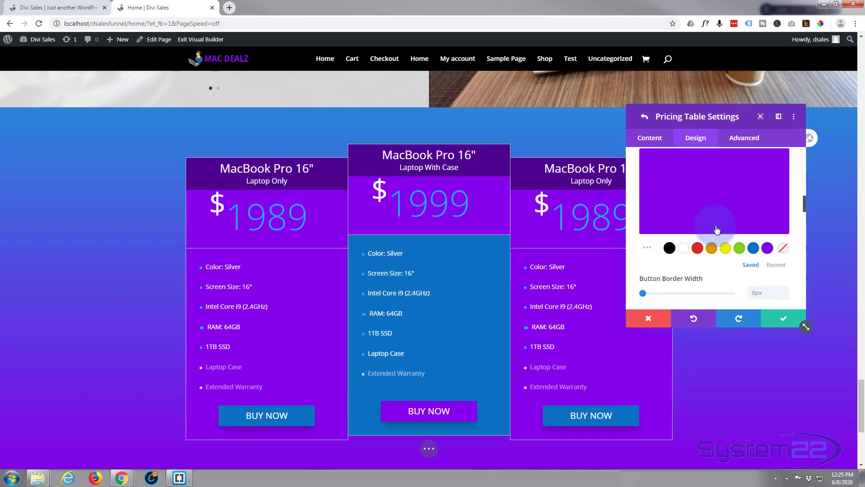
scroll(716, 230, "down", 5)
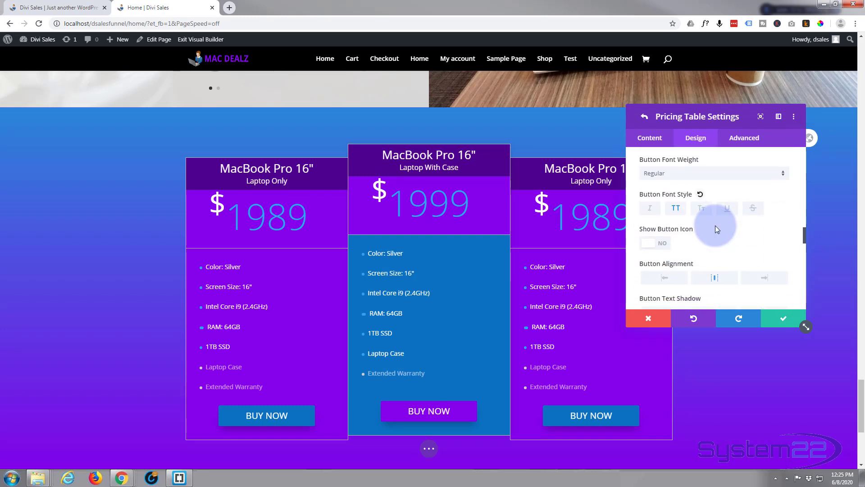
scroll(715, 225, "down", 6)
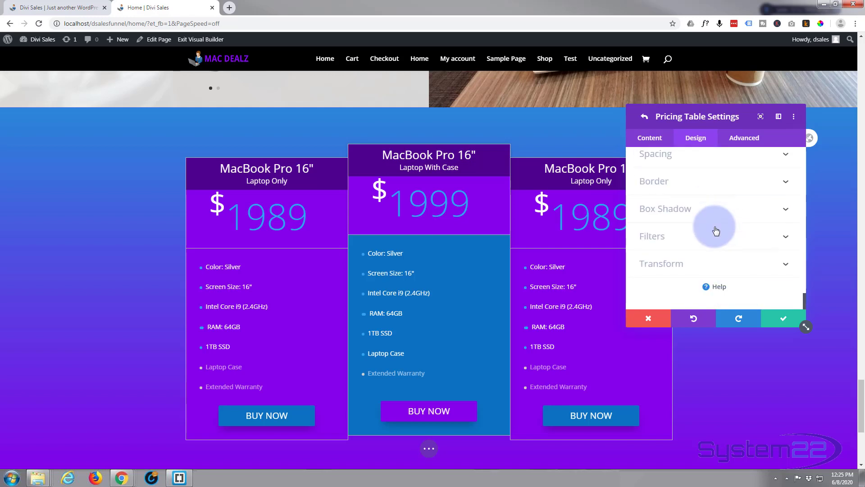
left_click(714, 210)
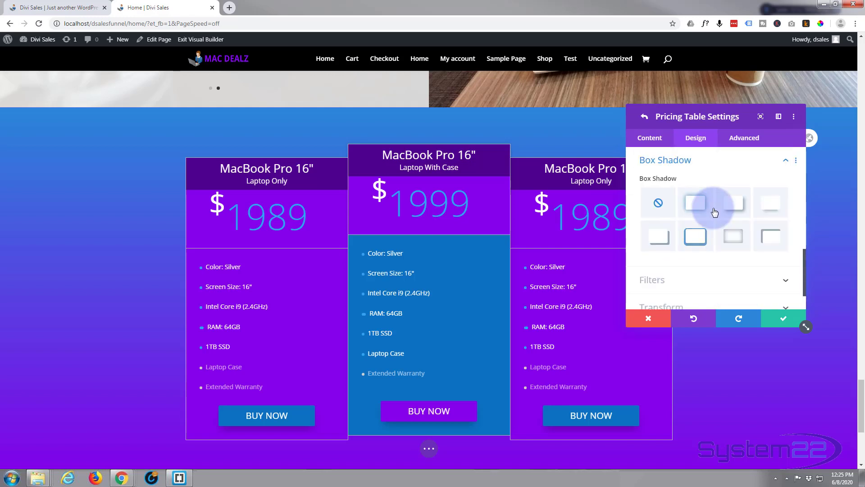
left_click(772, 205)
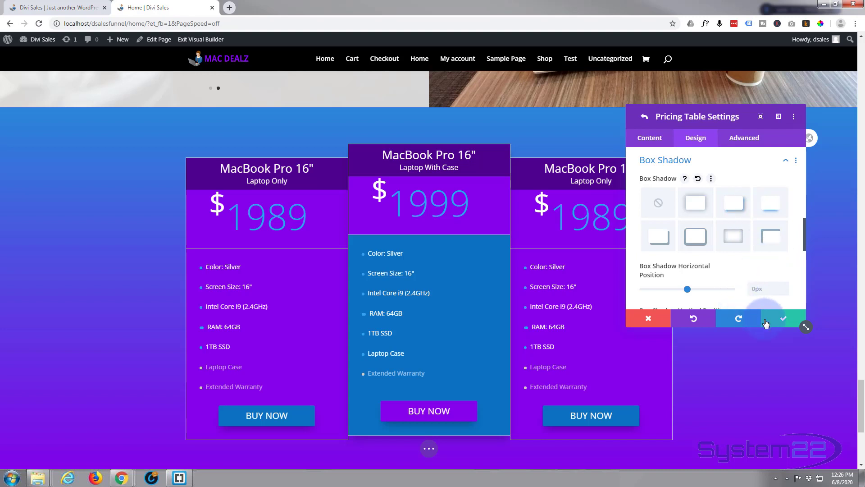
left_click(782, 319)
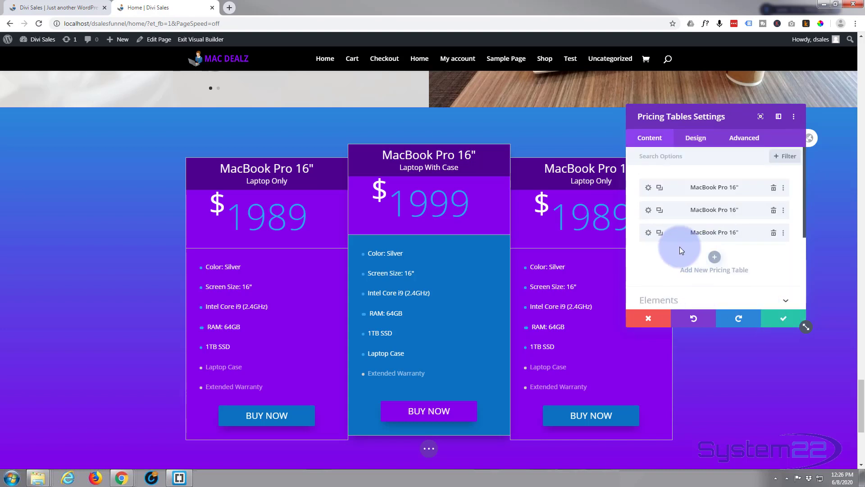
- Change the third pricing table's subtitle to "Laptop With Case & Warranty"
left_click(648, 233)
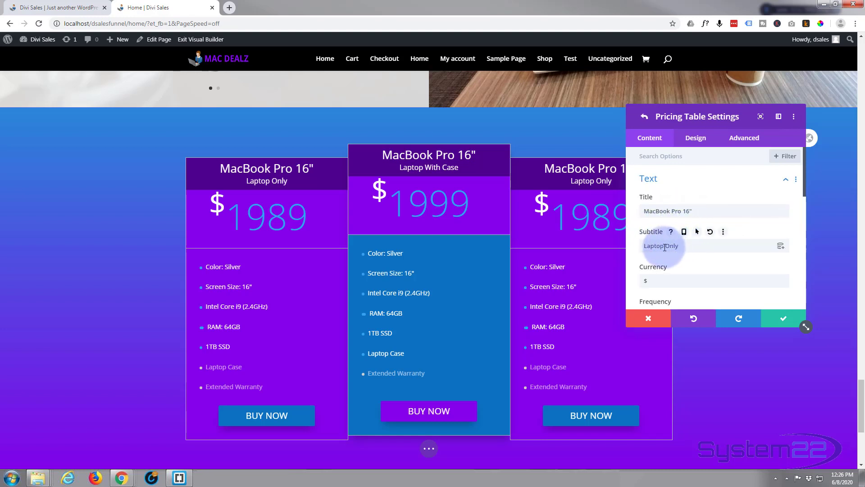
left_click_drag(666, 246, 689, 247)
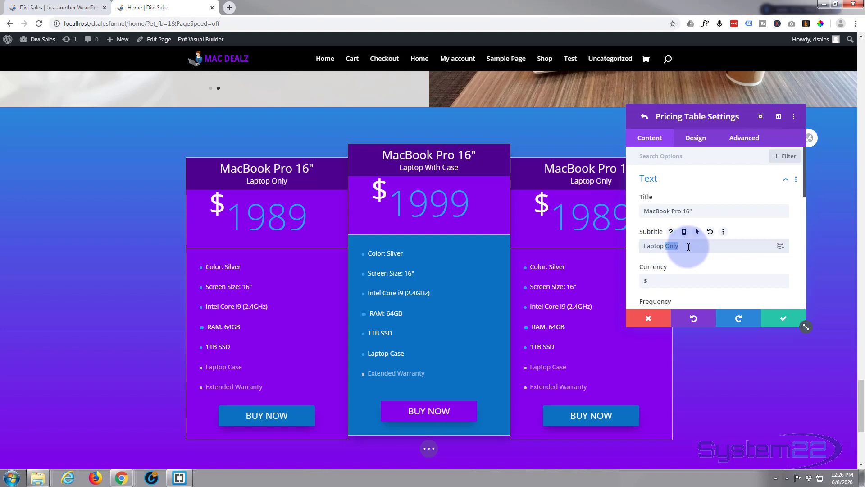
type("With Case &")
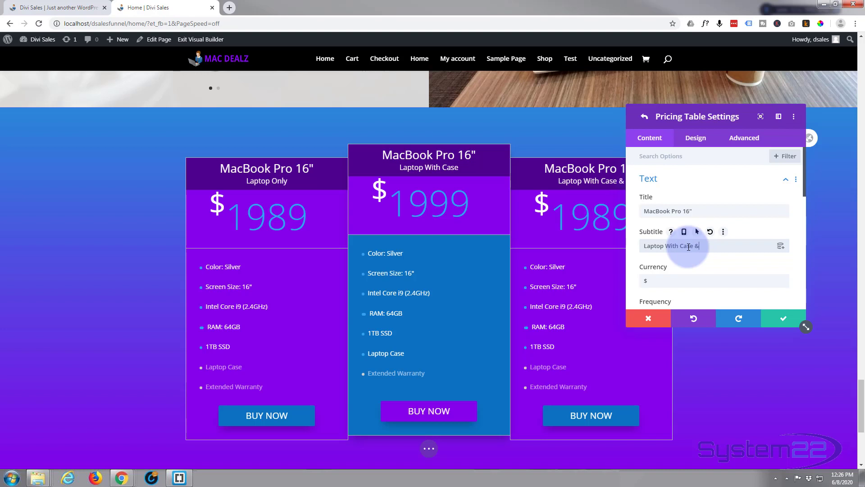
type(" Warr")
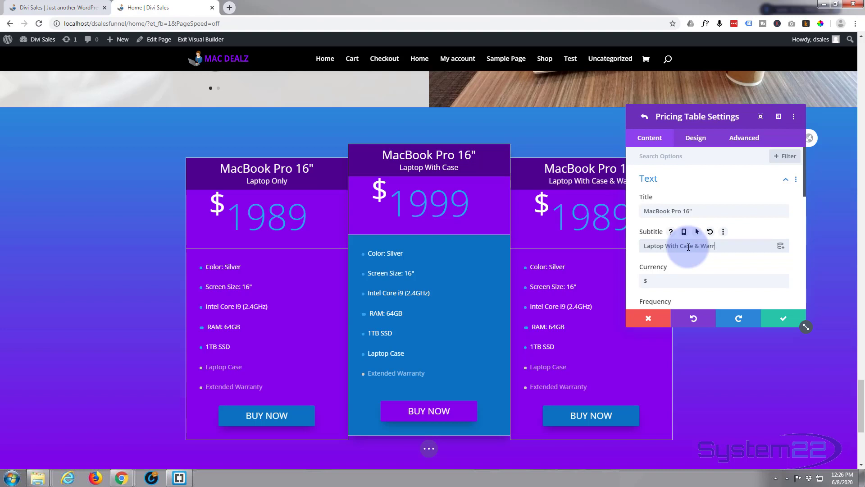
type("anty")
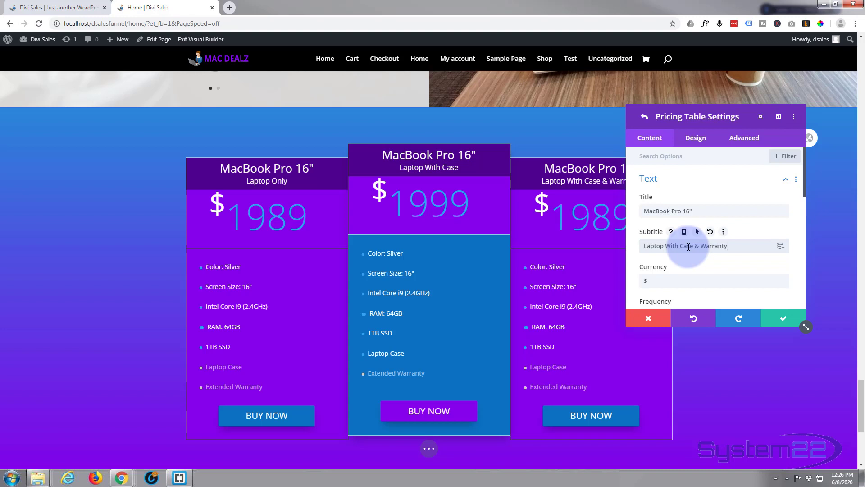
- Set the third pricing table's price to 2099
scroll(694, 261, "down", 2)
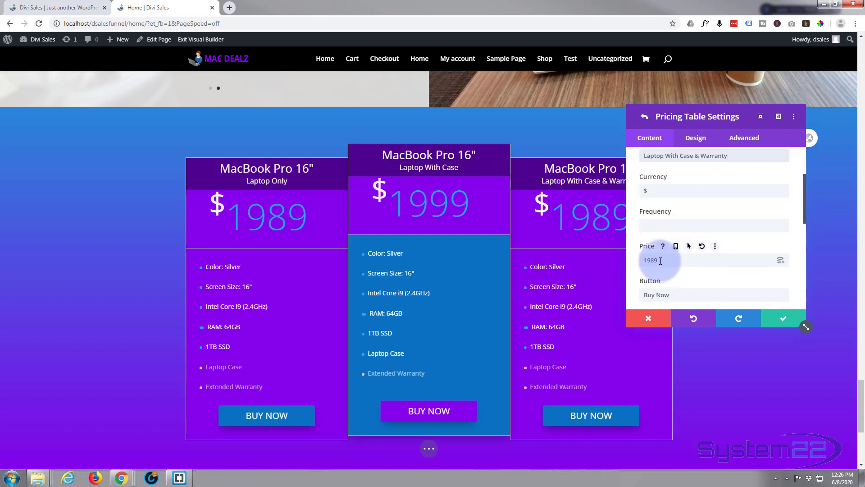
left_click_drag(660, 260, 647, 258)
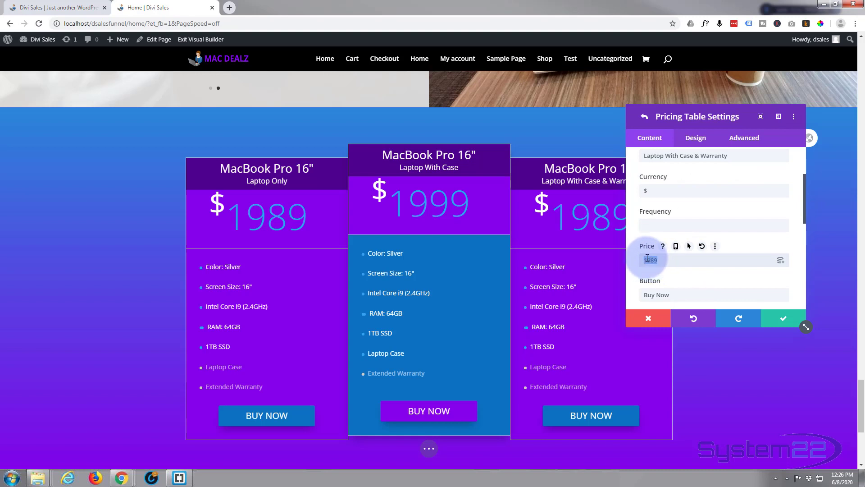
type("2099")
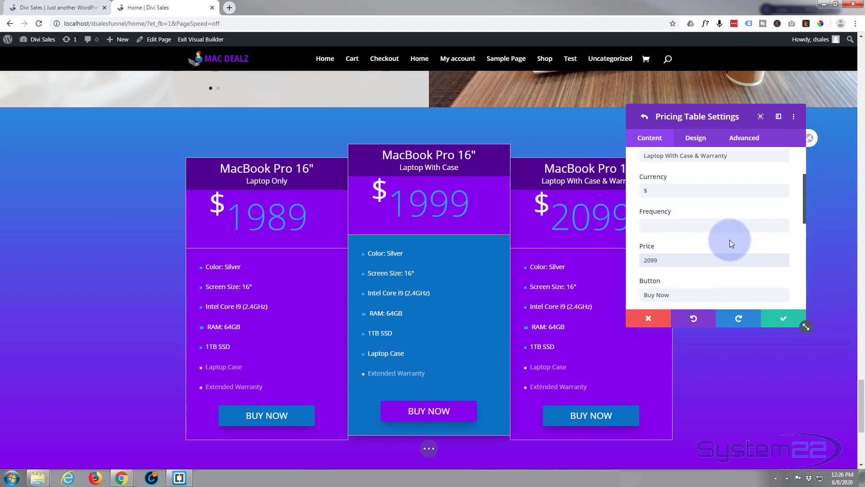
- Replace the third table's button link with a dynamic Product Link to the Apple MacBook Pro 16" (With Case...) product
scroll(729, 244, "down", 1)
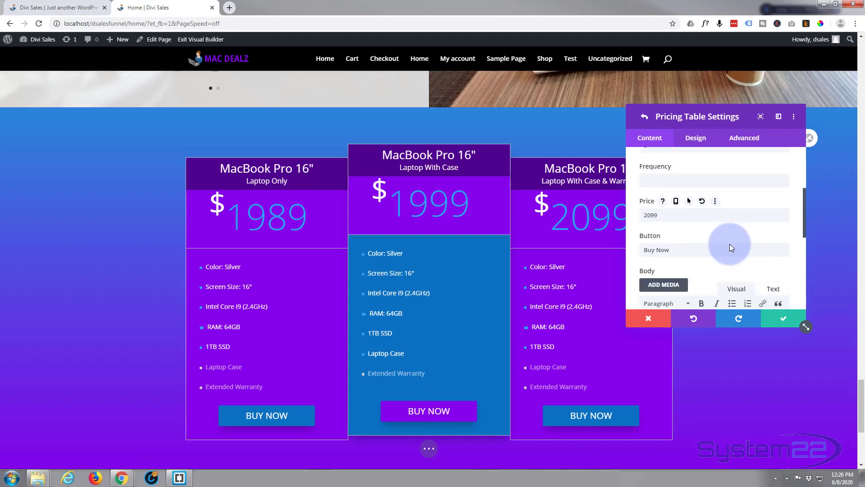
scroll(729, 244, "down", 1)
scroll(730, 246, "down", 4)
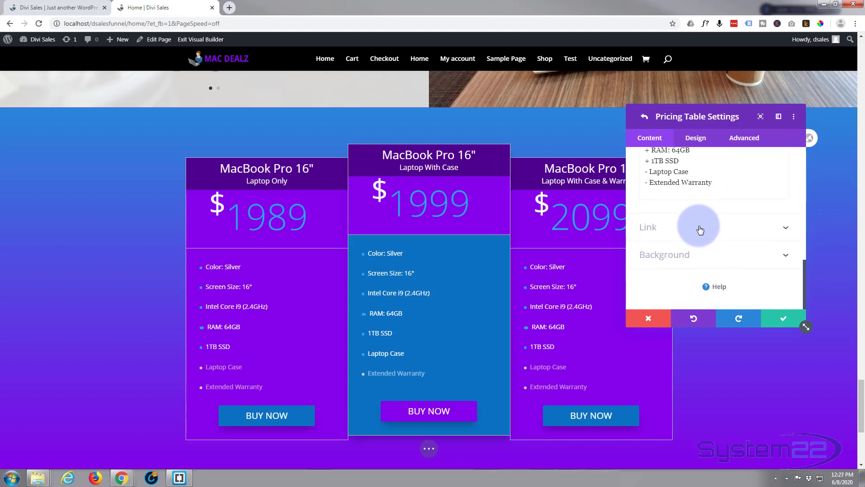
left_click(699, 228)
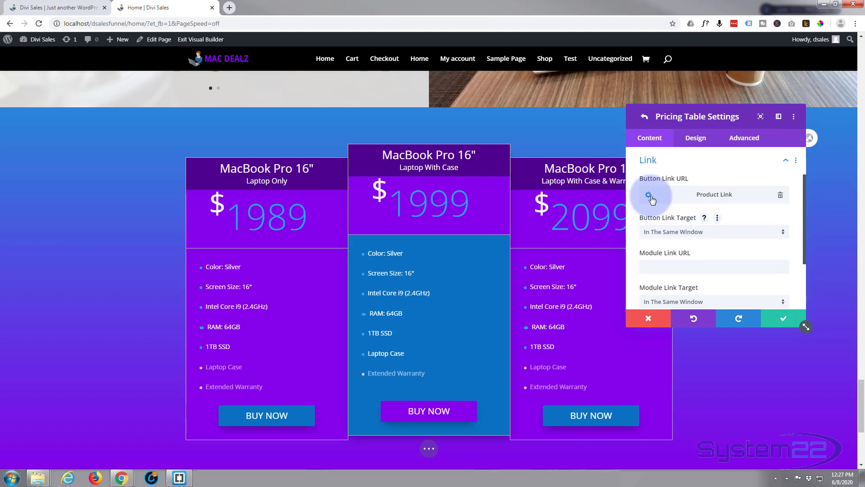
left_click(781, 196)
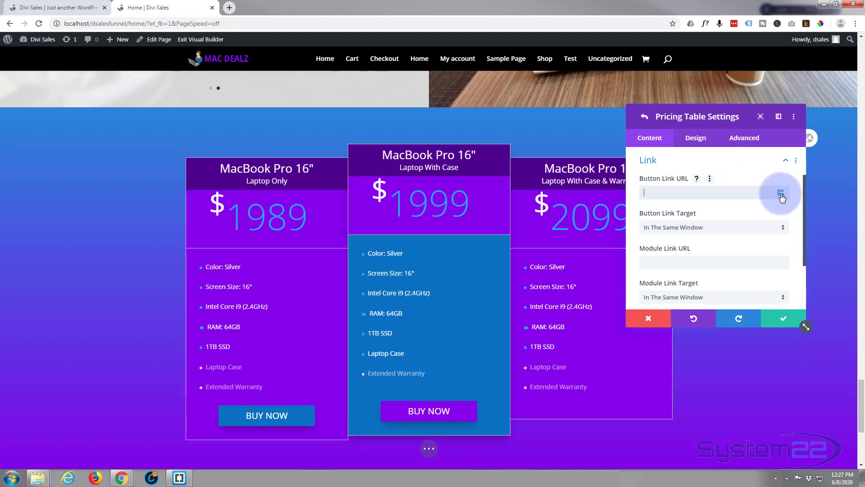
left_click(781, 197)
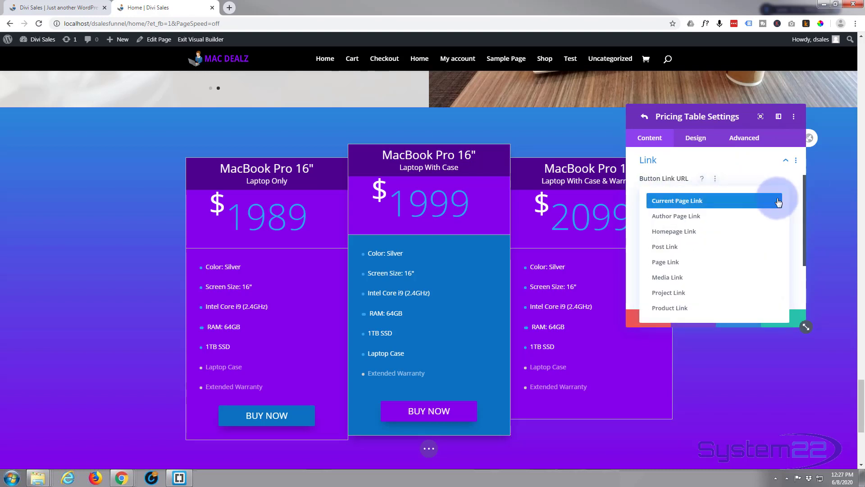
left_click(689, 310)
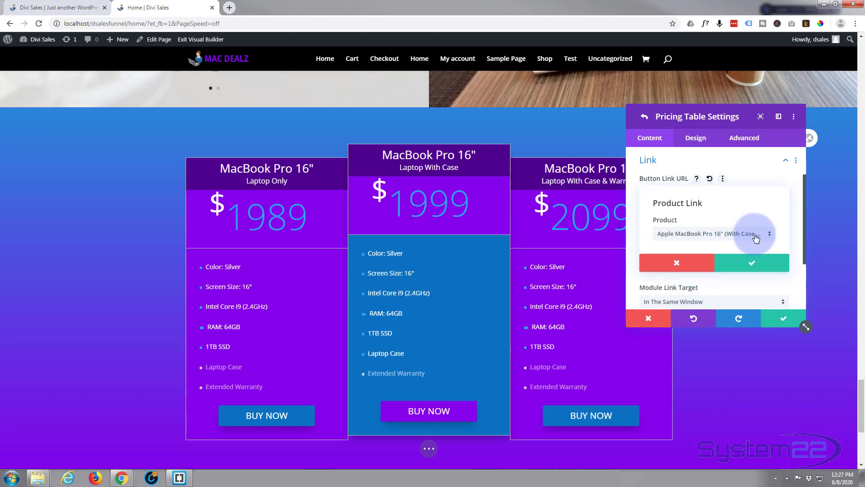
left_click(769, 237)
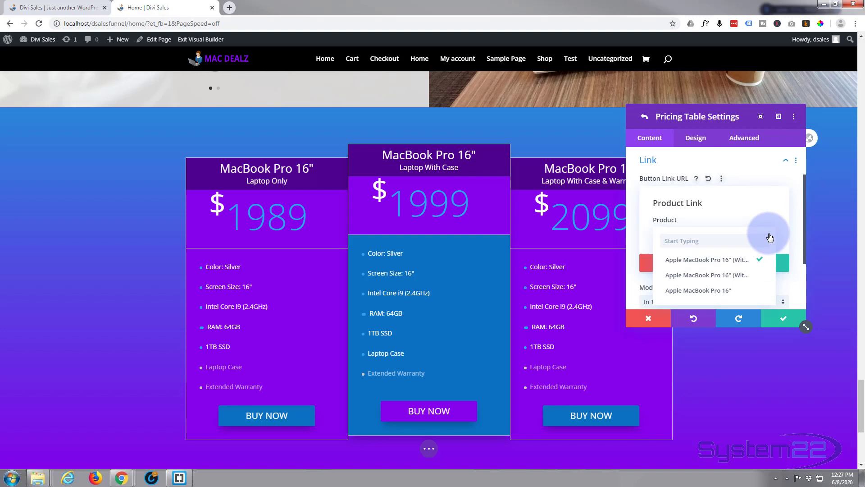
left_click(750, 279)
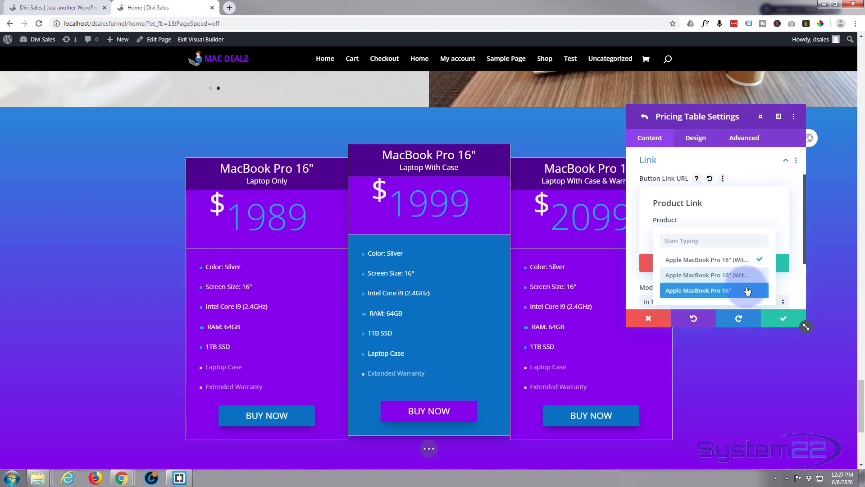
left_click(751, 268)
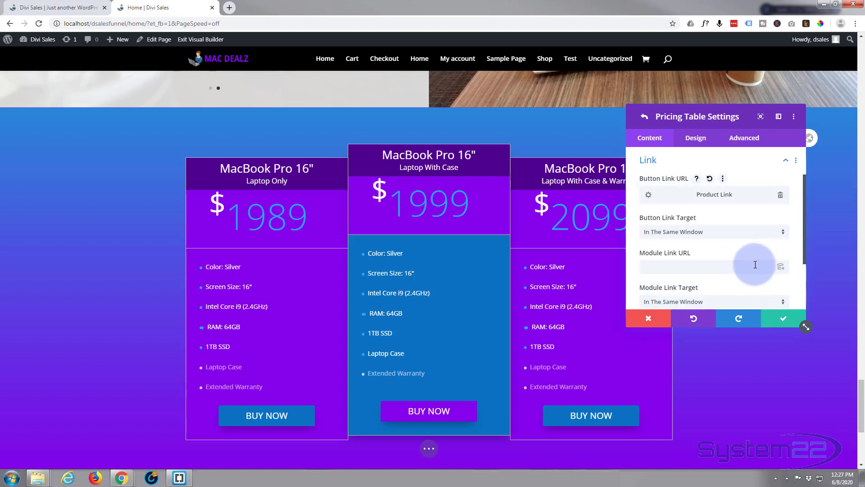
scroll(697, 296, "up", 1)
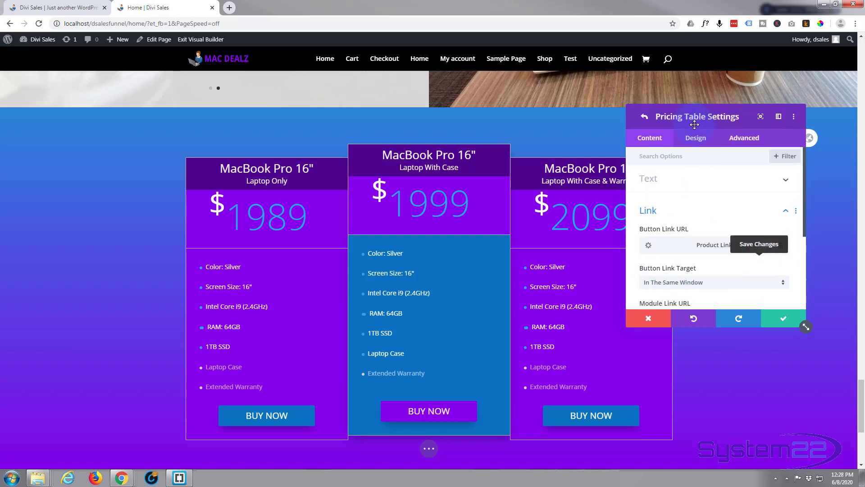
- Add the bottom-edge box shadow preset to the third pricing table and save its settings
left_click(696, 138)
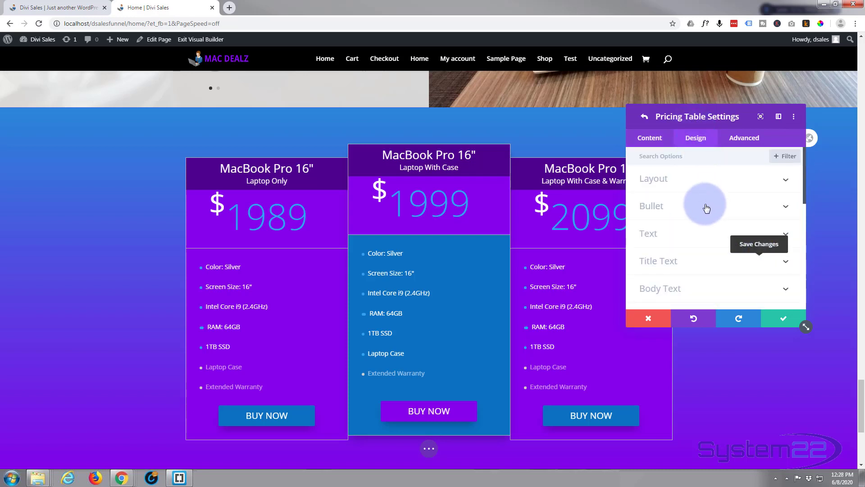
scroll(706, 215, "down", 5)
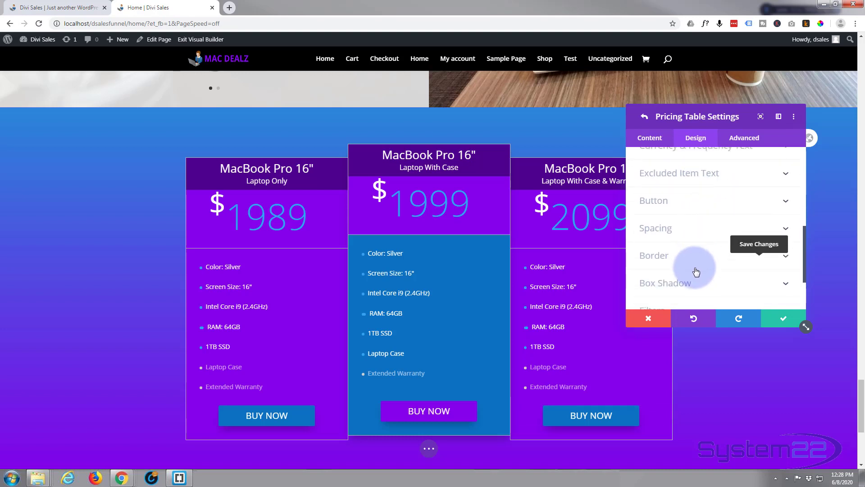
left_click(699, 282)
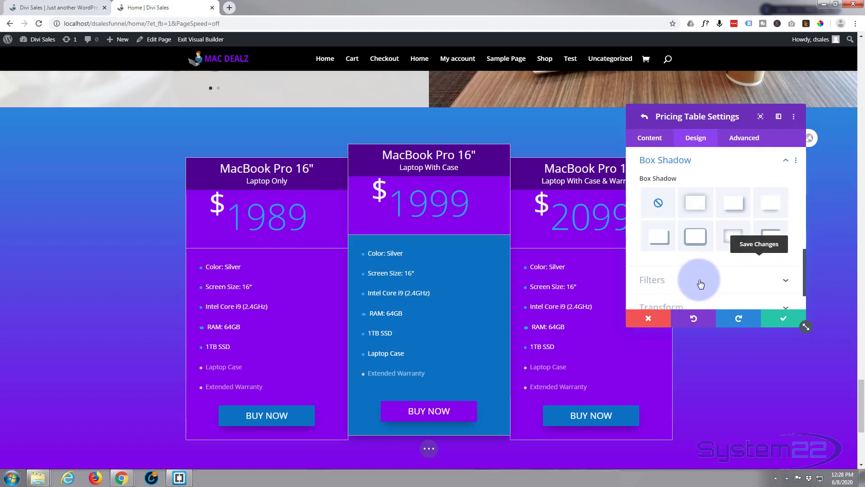
left_click(765, 207)
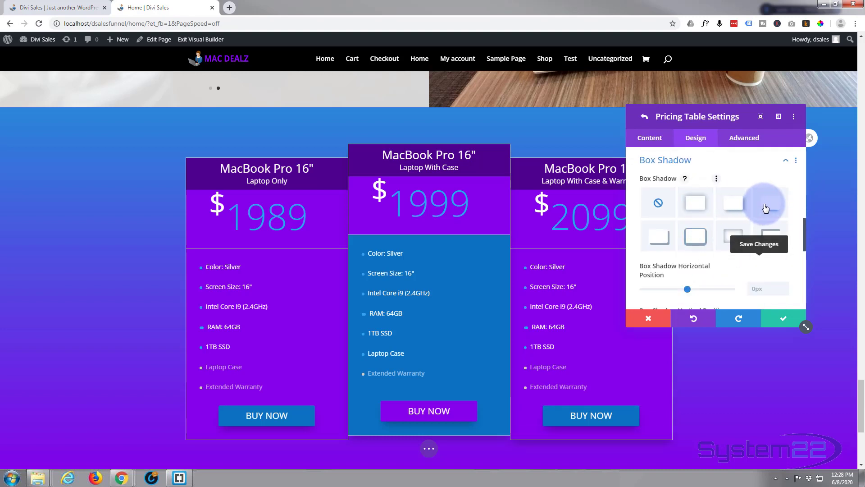
left_click(796, 321)
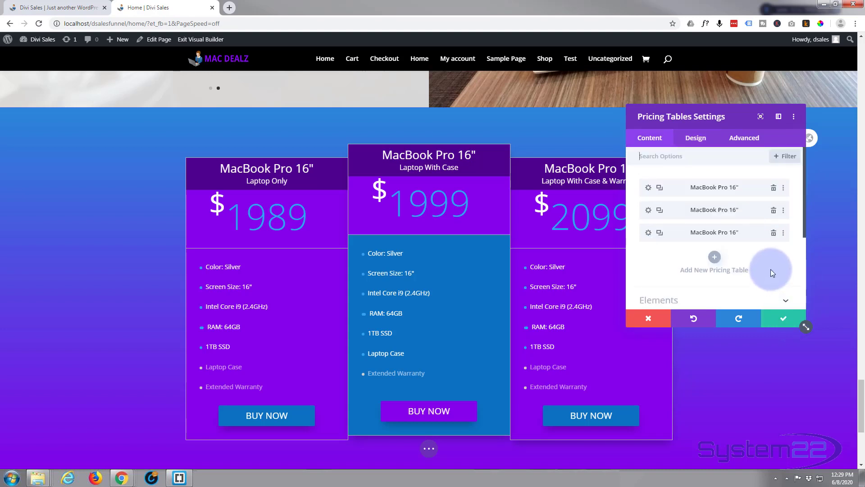
- Check which product the featured middle table's button links to, and save the pricing tables module
left_click(648, 211)
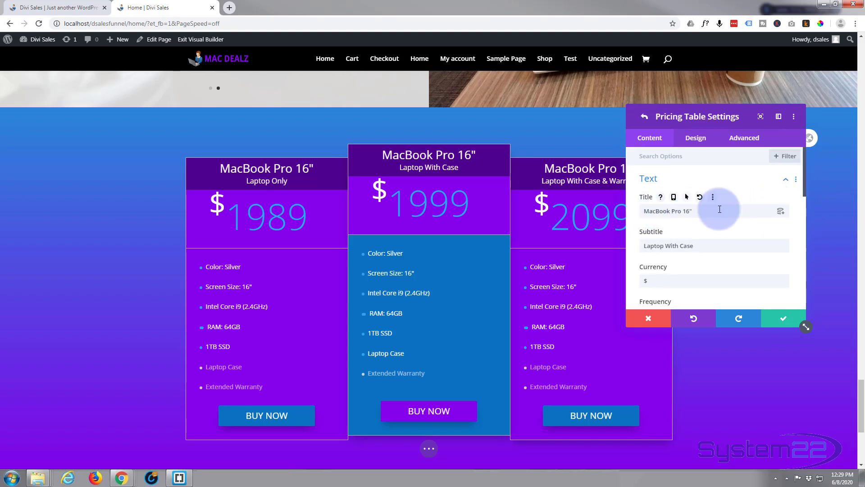
scroll(718, 261, "down", 5)
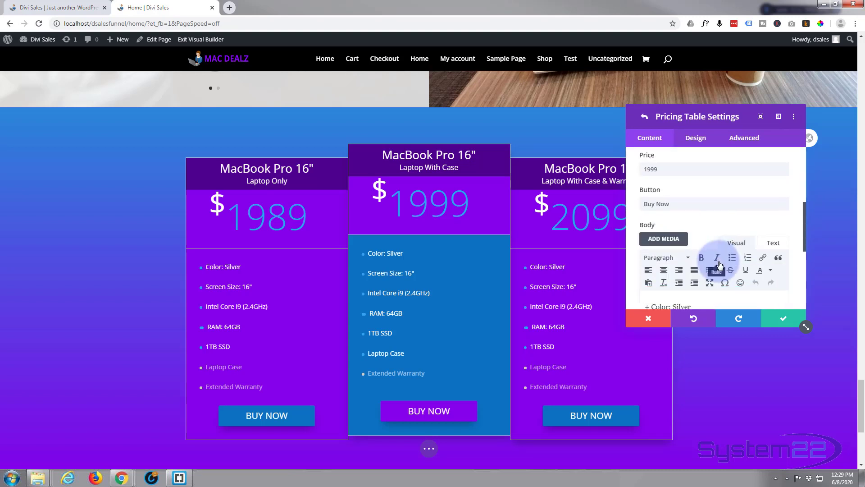
scroll(718, 261, "down", 10)
left_click(711, 227)
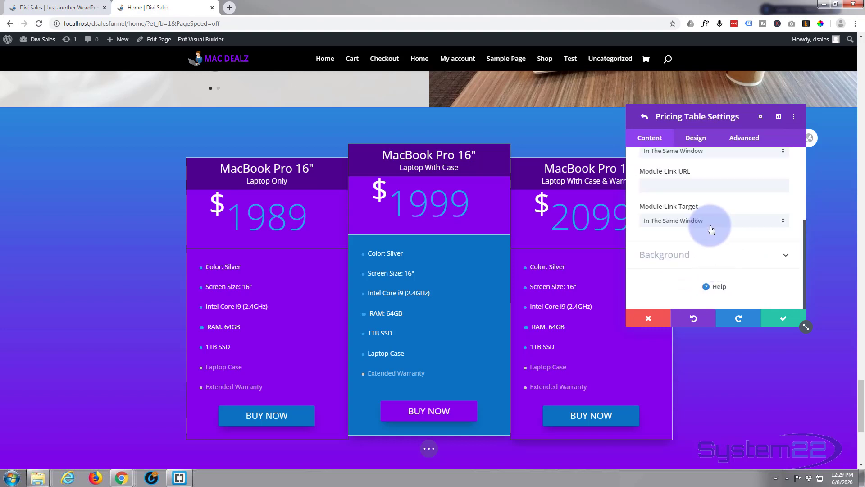
scroll(711, 229, "up", 2)
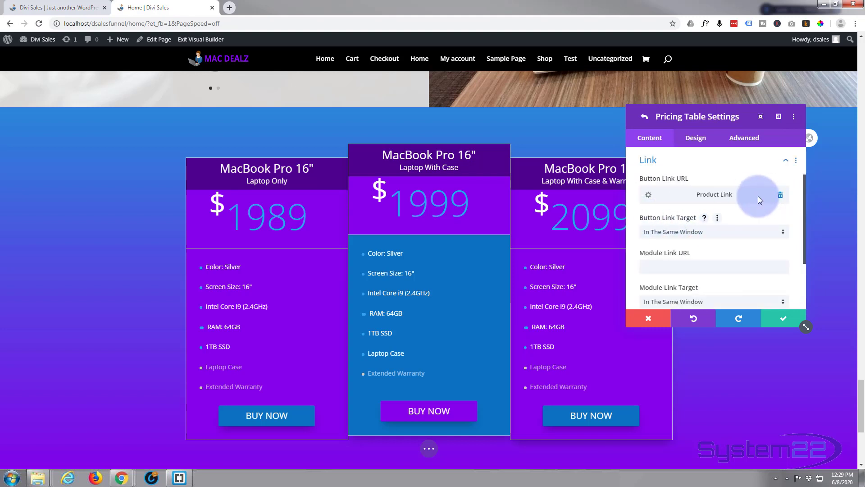
left_click(648, 196)
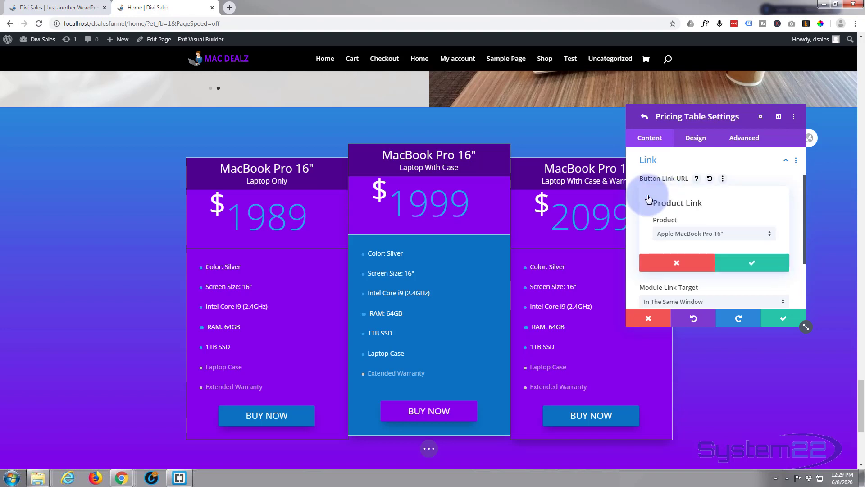
left_click(733, 235)
left_click(726, 274)
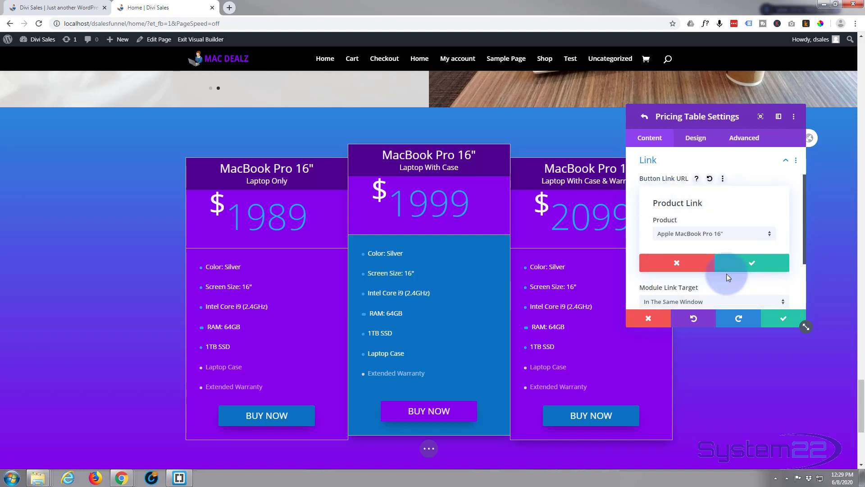
left_click(769, 322)
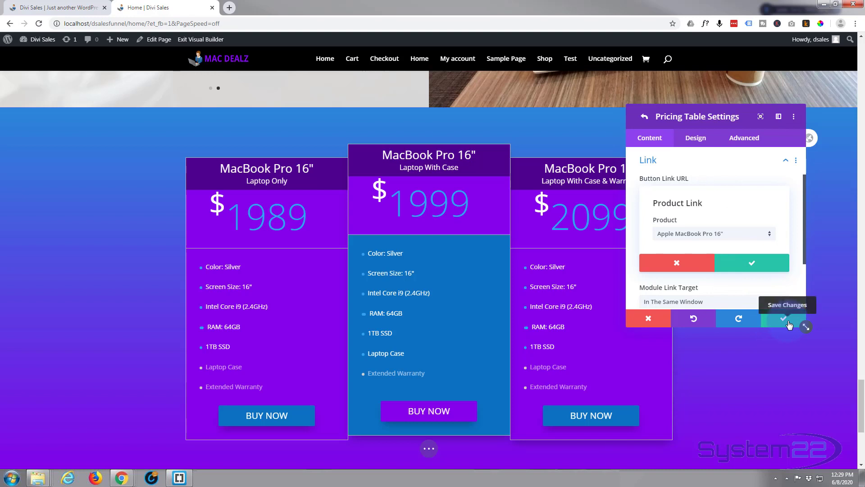
left_click(788, 322)
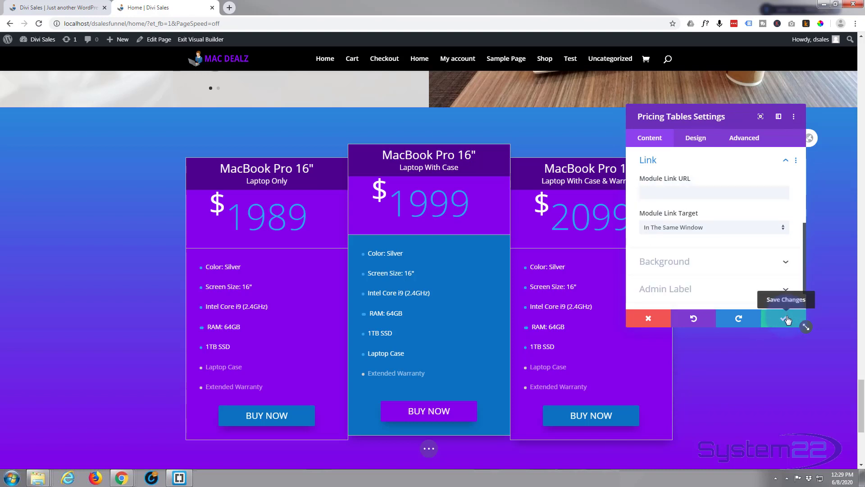
left_click(787, 324)
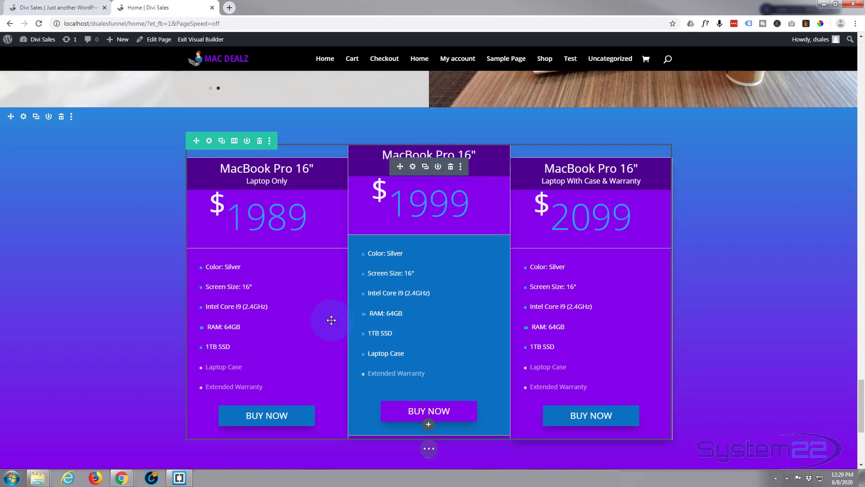
- Reopen the pricing tables module's settings and check its module-level box shadow options
left_click(412, 167)
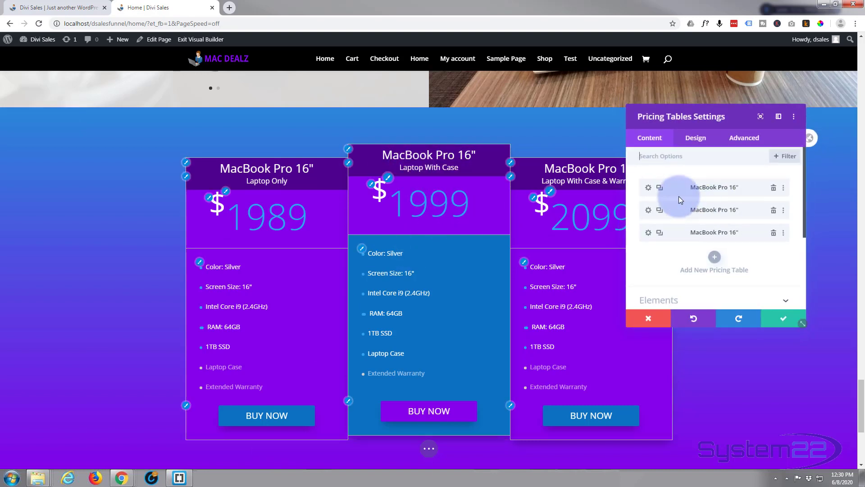
left_click(695, 138)
scroll(730, 244, "down", 10)
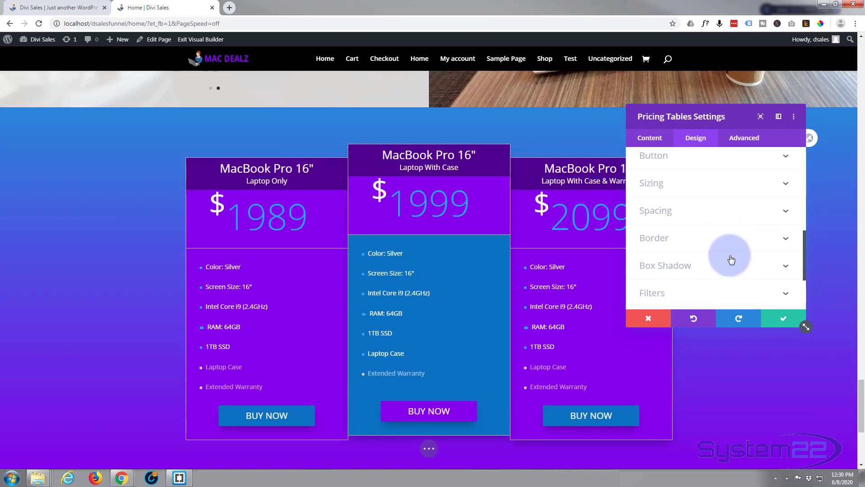
left_click(730, 262)
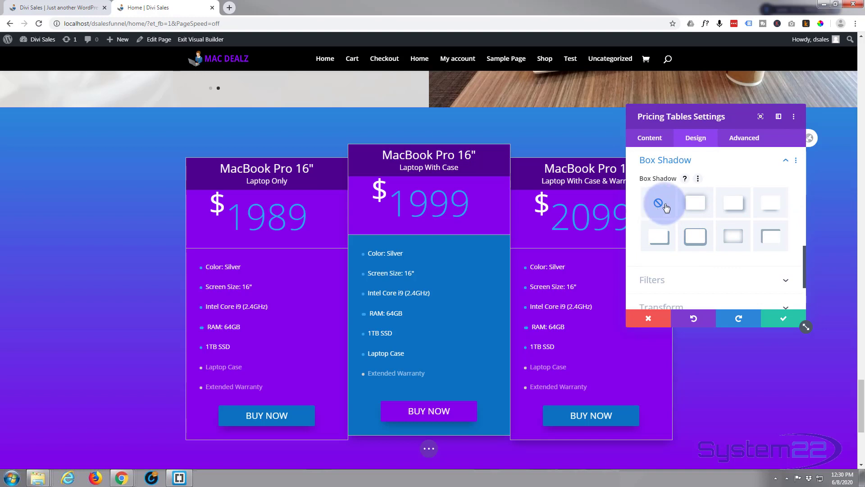
scroll(645, 239, "up", 3)
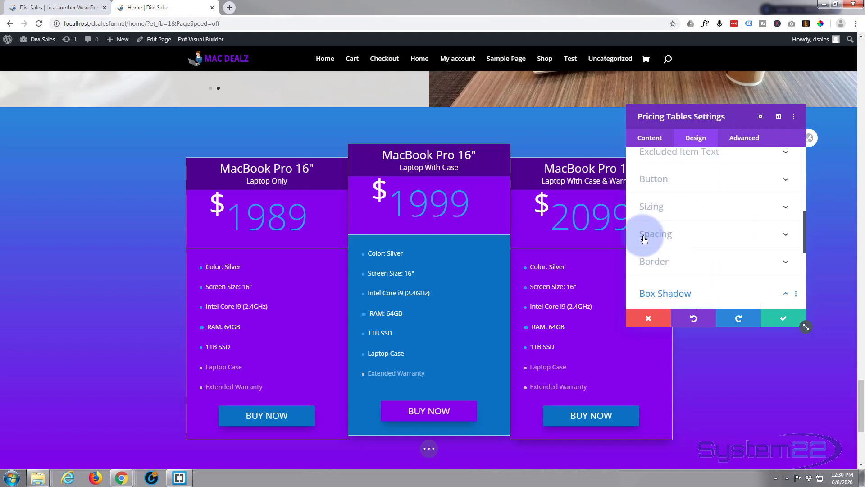
- Add the bottom-edge box shadow preset to the first pricing table, then save the table and the module
left_click(652, 139)
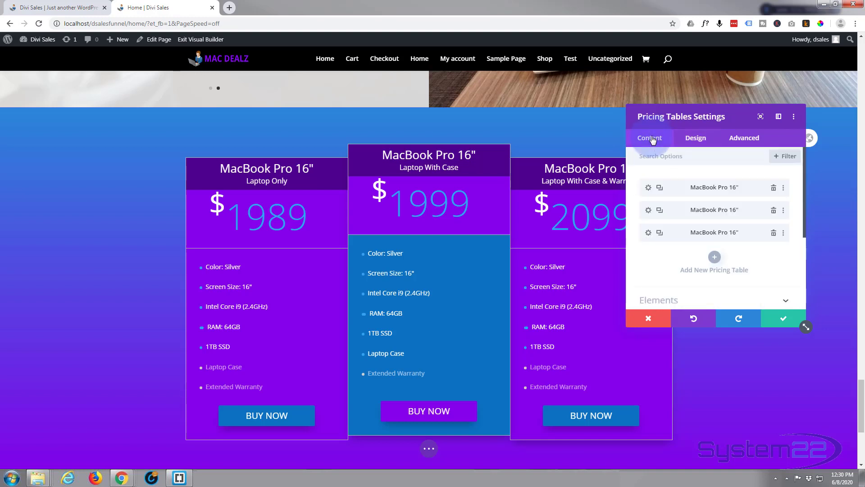
left_click(648, 188)
scroll(705, 239, "down", 1)
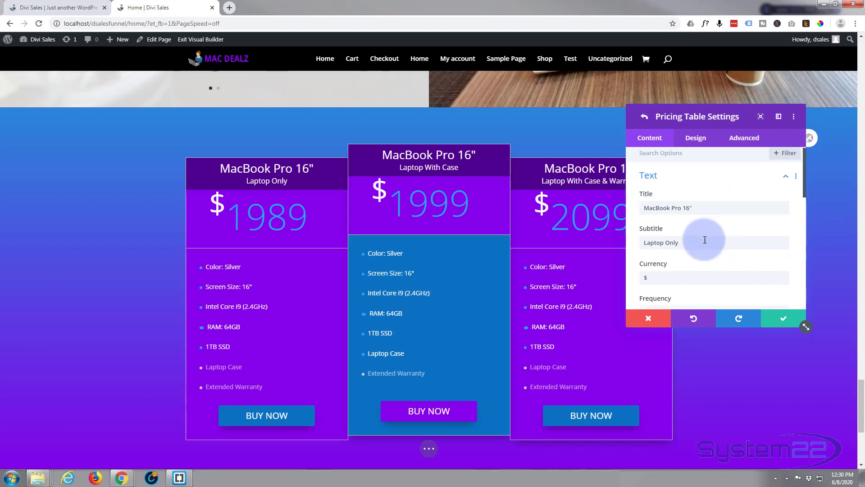
scroll(705, 240, "up", 2)
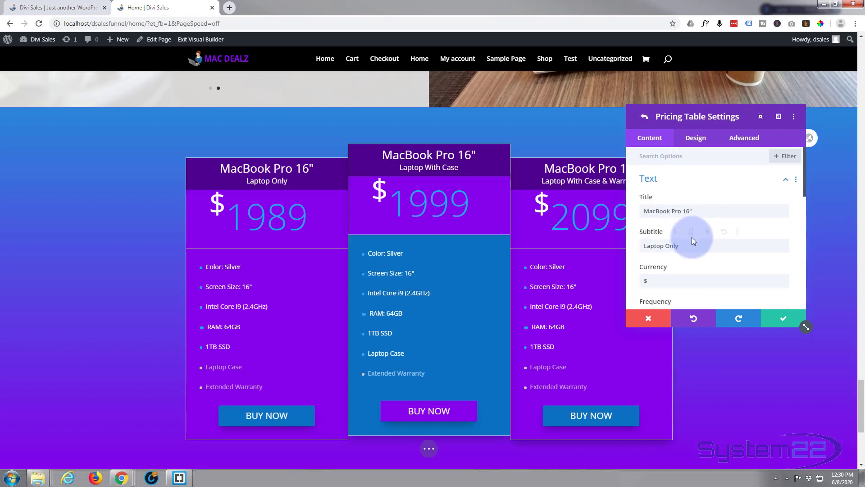
left_click(695, 141)
scroll(716, 237, "down", 4)
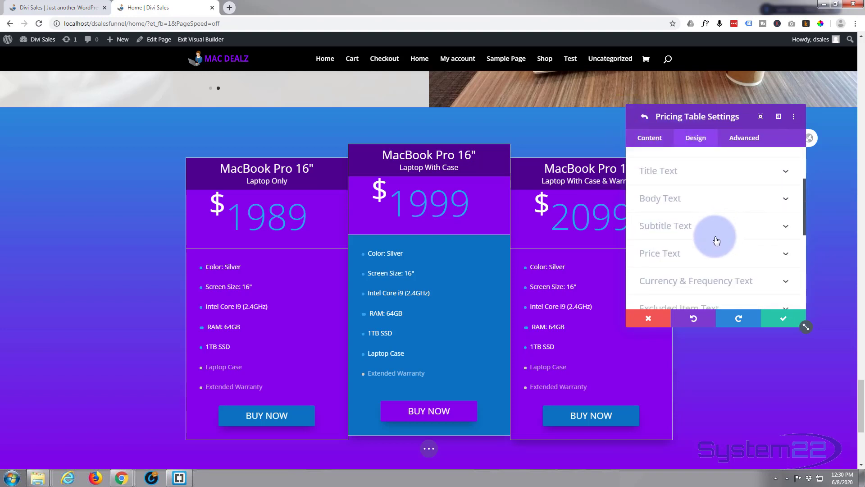
scroll(717, 238, "down", 3)
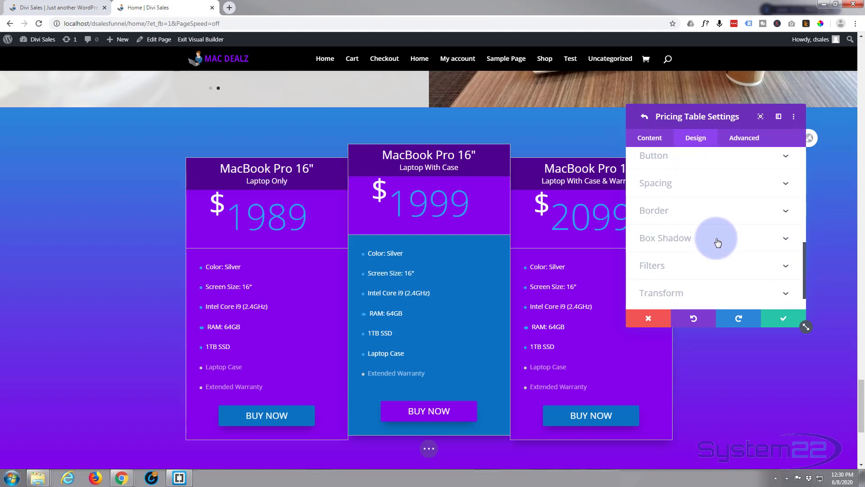
left_click(717, 241)
left_click(770, 208)
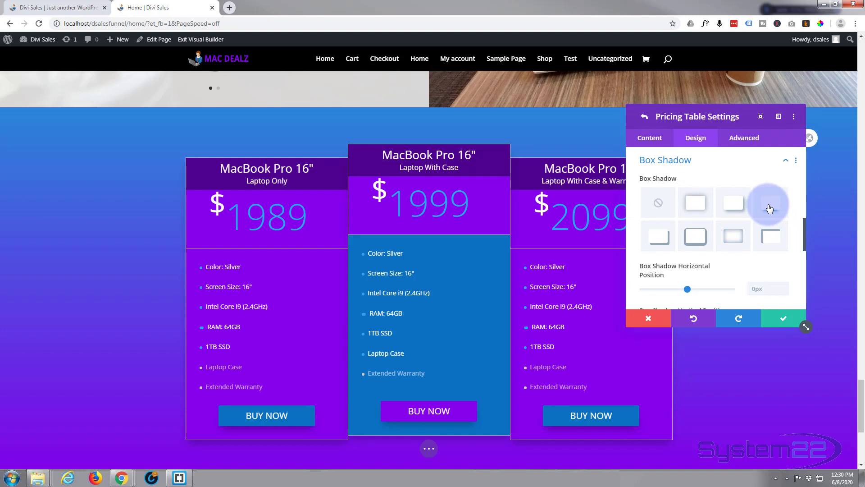
left_click(786, 319)
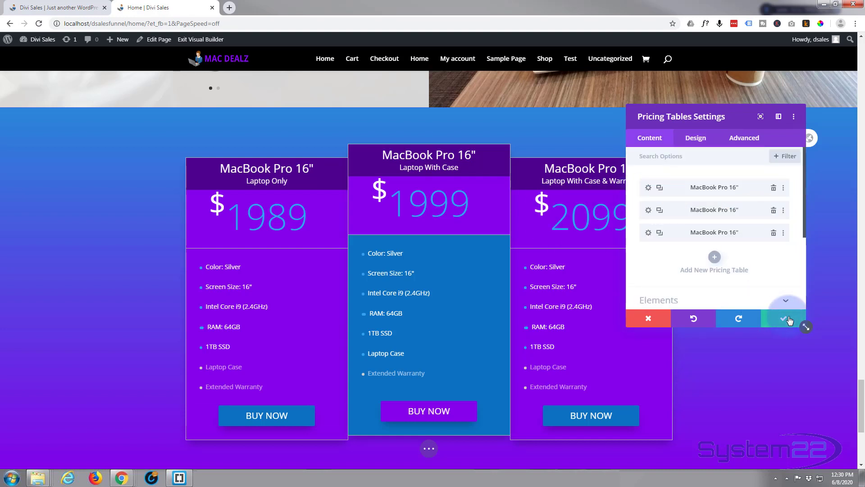
left_click(789, 319)
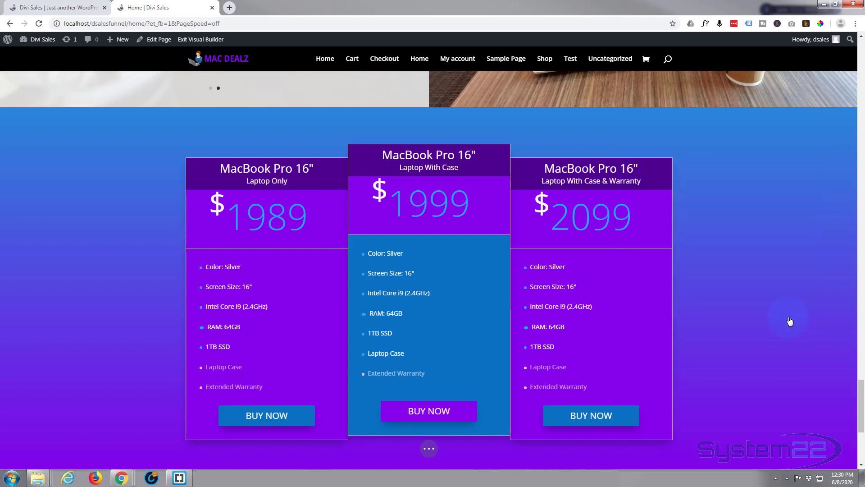
- Save the page, exit the visual builder and go to the pricing tables section on the live home page
left_click(430, 455)
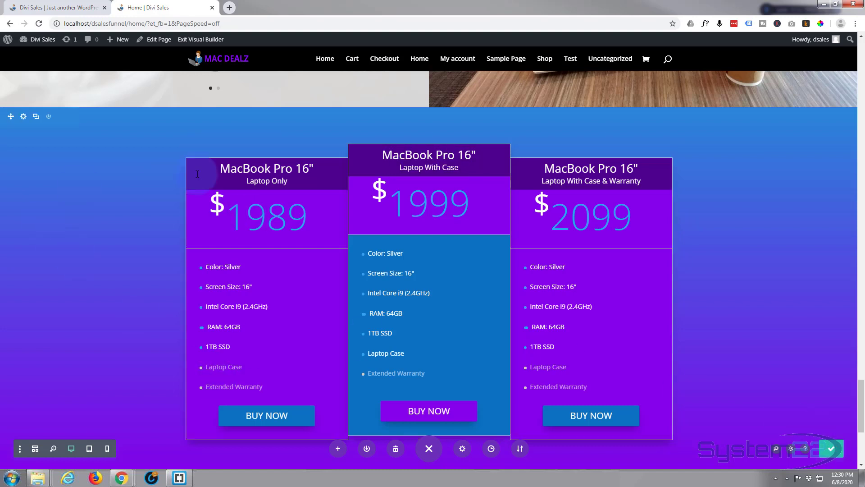
left_click(195, 42)
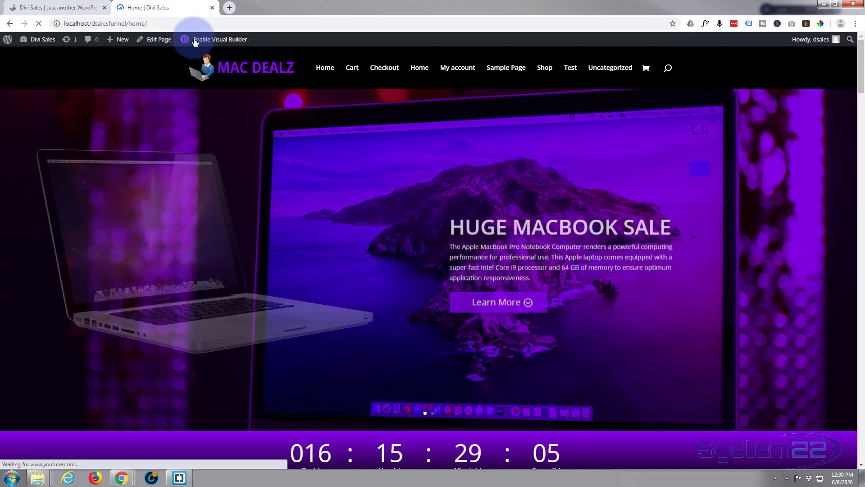
scroll(347, 278, "down", 6)
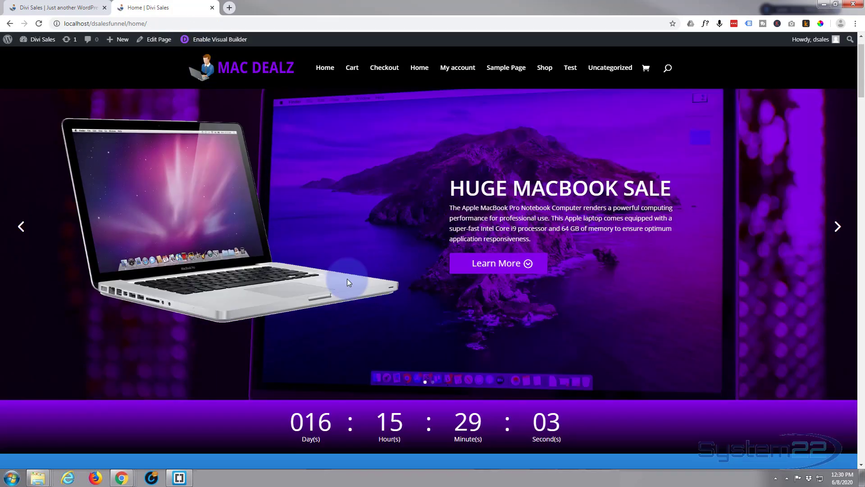
scroll(352, 282, "down", 20)
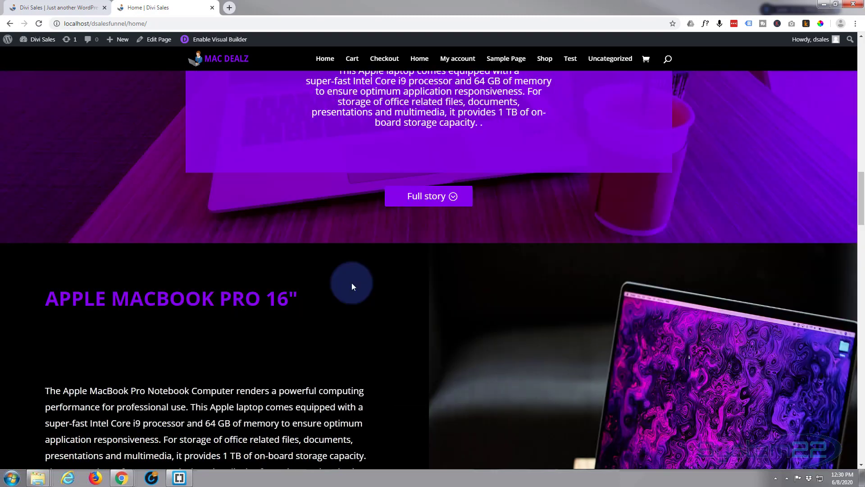
scroll(352, 282, "down", 20)
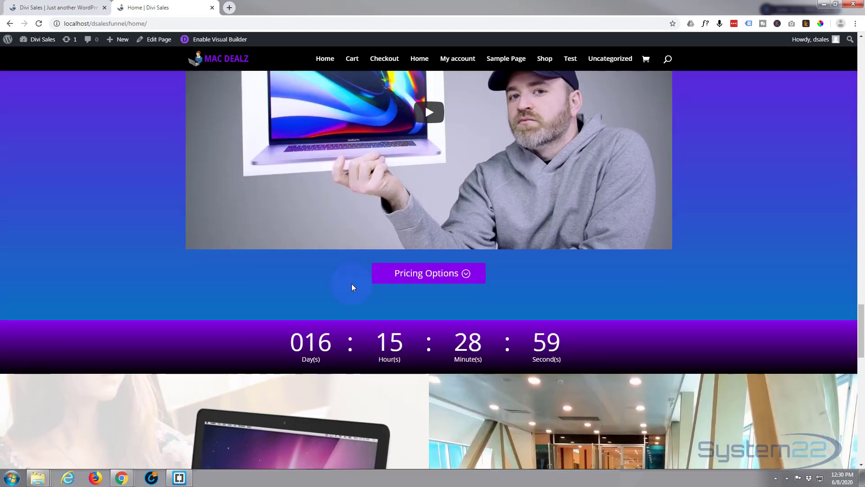
scroll(352, 283, "down", 8)
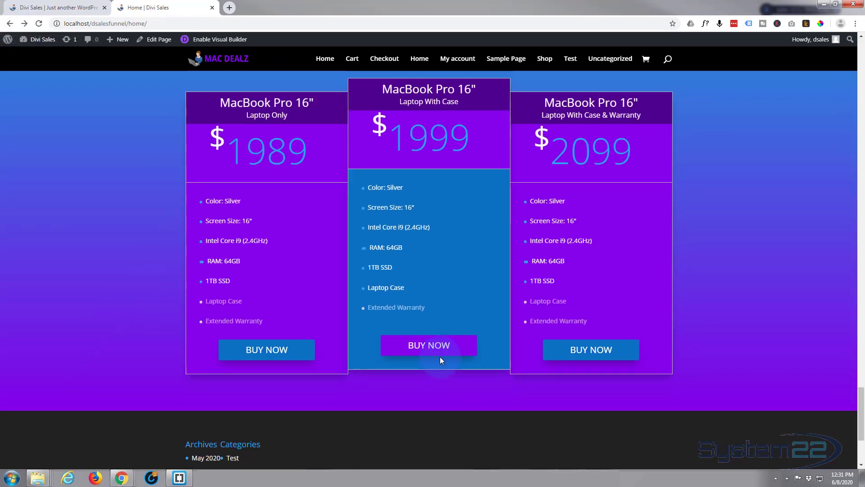
- Test the Buy Now buttons of the featured and third pricing tables to check which product pages they open
left_click(443, 348)
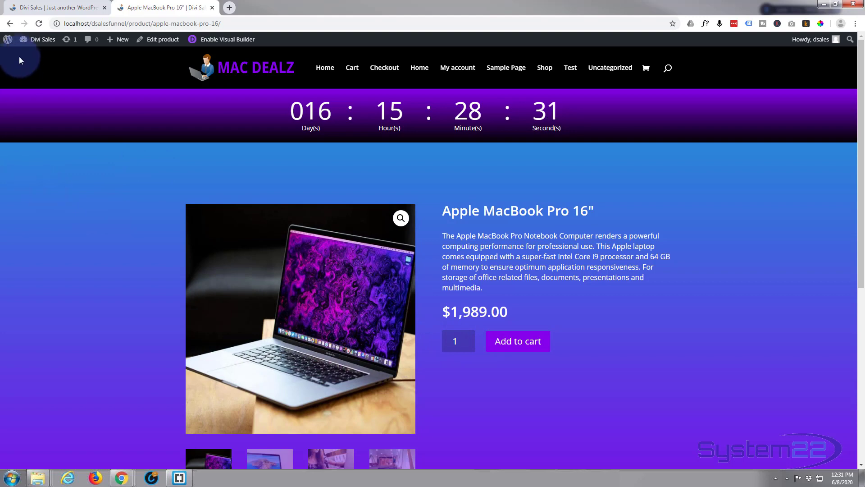
left_click(10, 24)
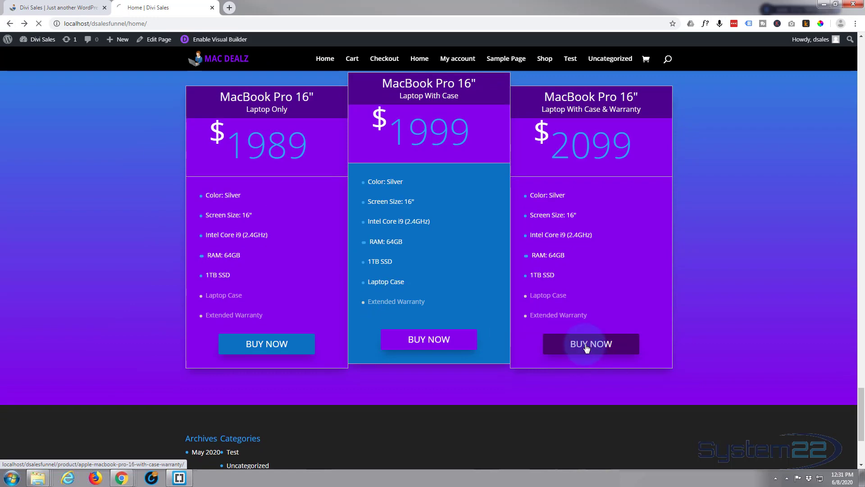
left_click(586, 346)
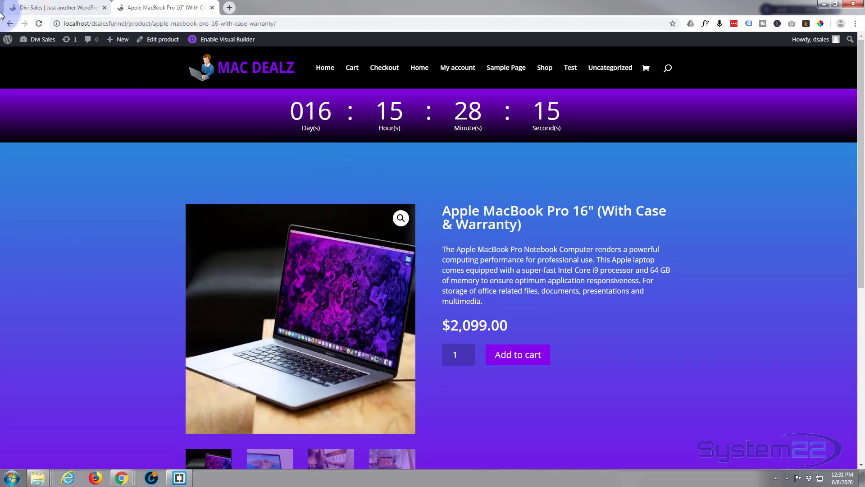
- Return from the product page to the home page and enable the visual builder at the pricing tables section
left_click(9, 24)
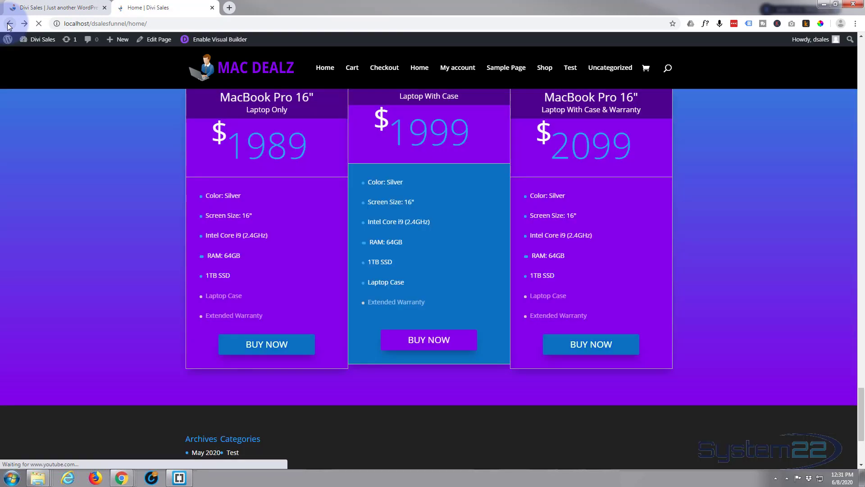
scroll(410, 227, "up", 2)
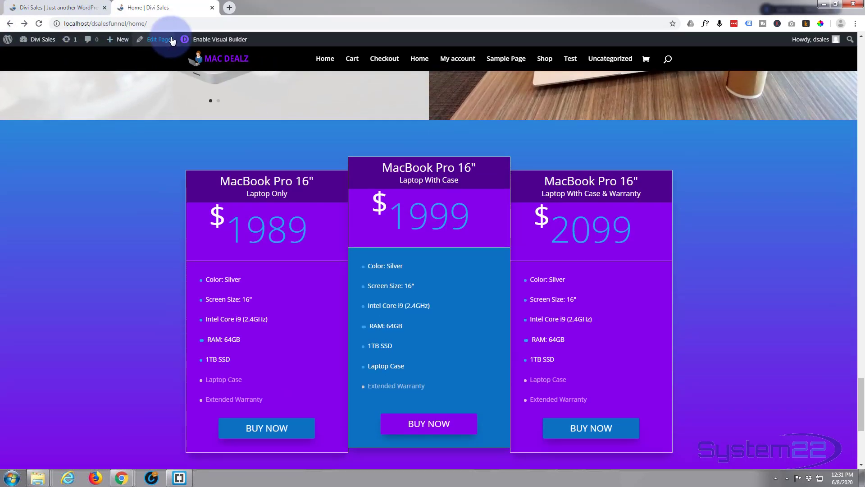
left_click(210, 41)
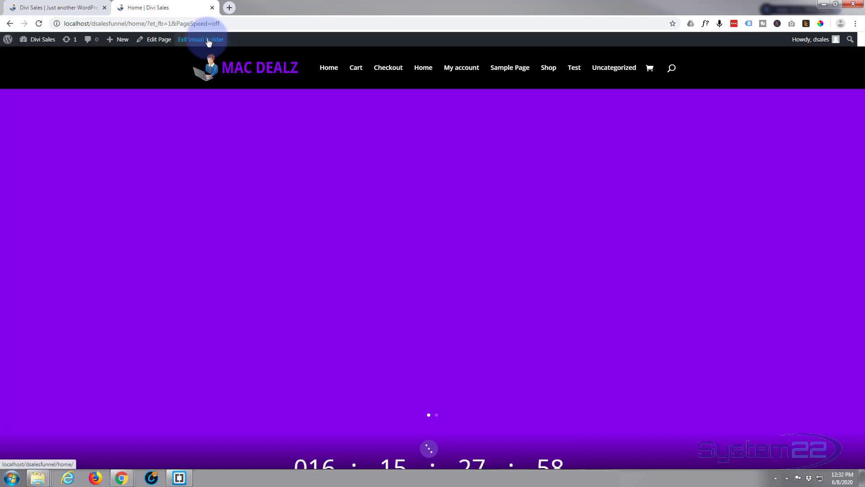
scroll(386, 175, "down", 3)
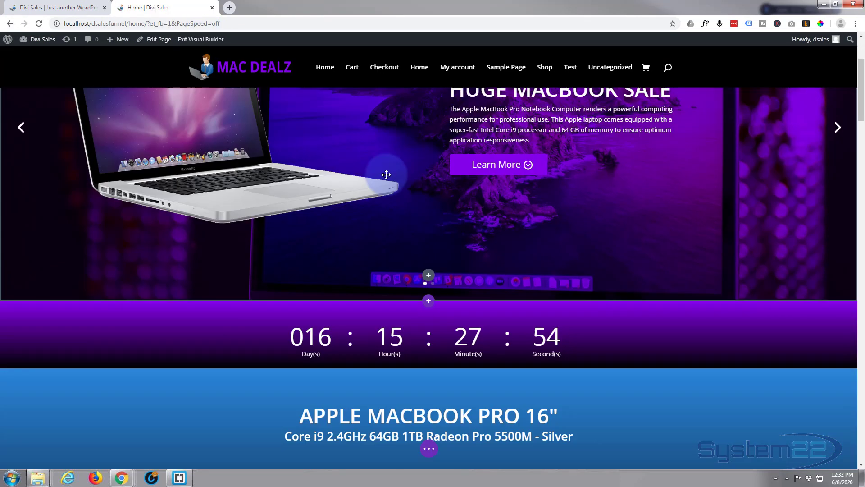
scroll(387, 174, "down", 15)
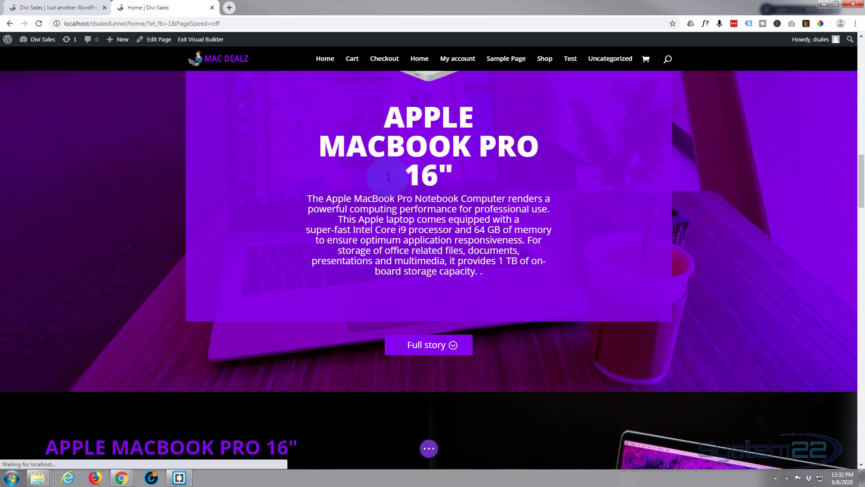
scroll(388, 177, "down", 20)
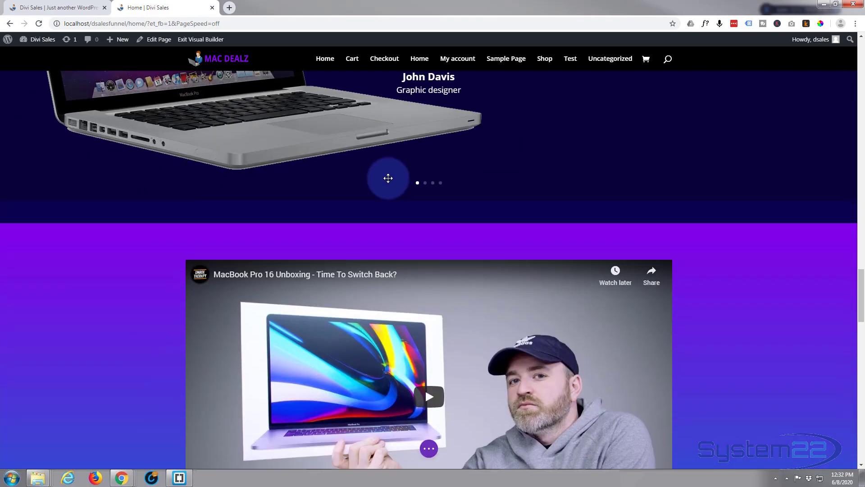
scroll(388, 178, "down", 20)
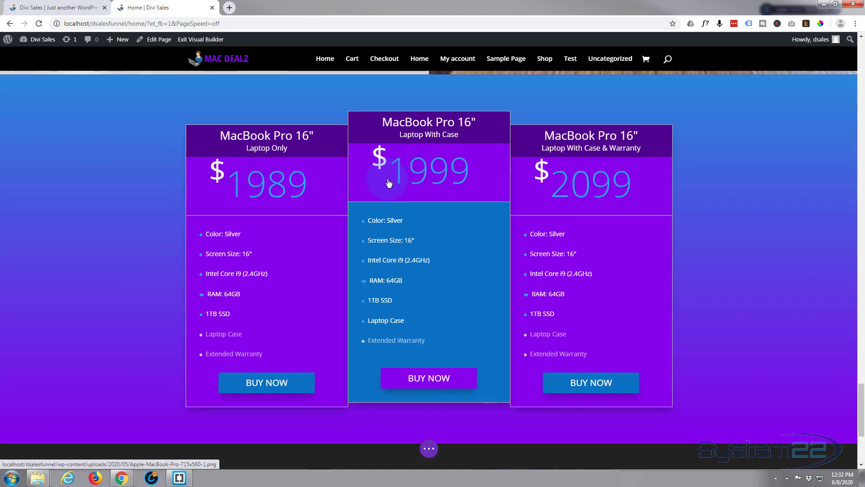
mouse_move(325, 192)
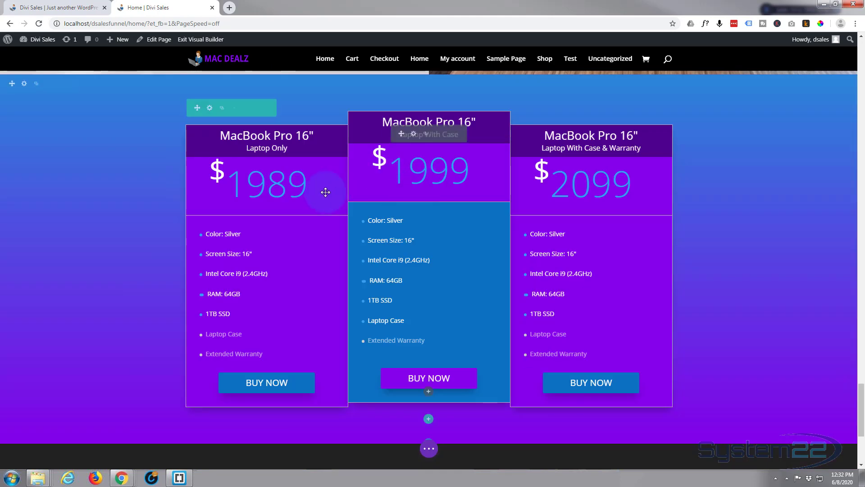
- Set the middle pricing table's button product link to the first listed Apple MacBook Pro 16" (With Case…) product and apply it
left_click(413, 134)
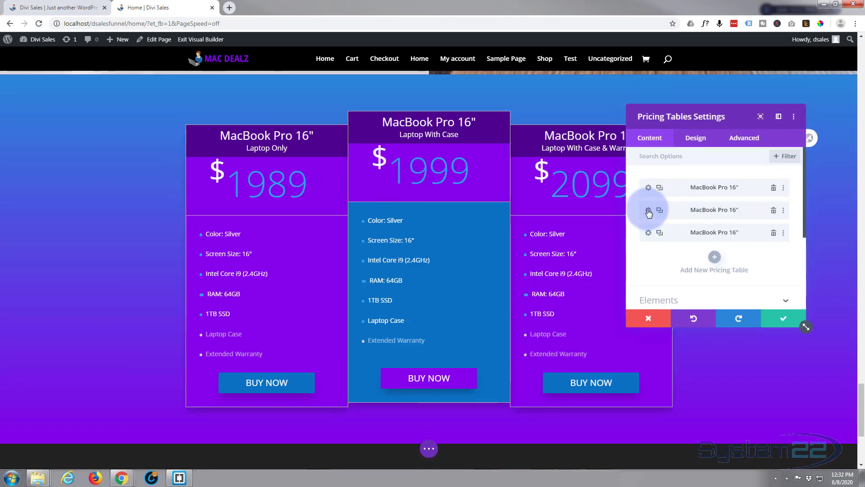
left_click(648, 210)
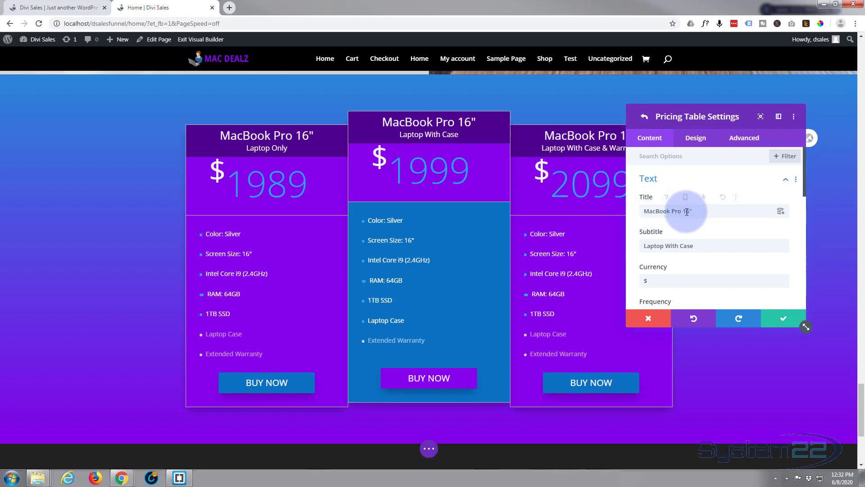
scroll(687, 213, "down", 3)
scroll(687, 213, "down", 5)
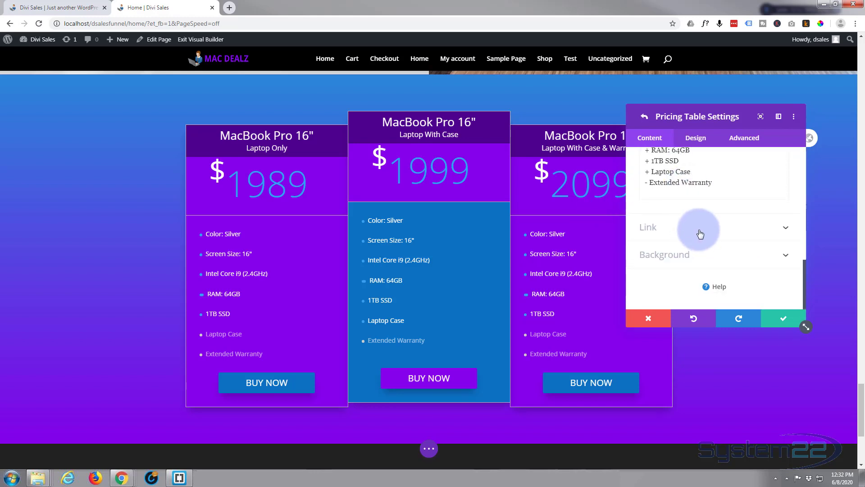
scroll(700, 233, "down", 3)
scroll(700, 233, "up", 1)
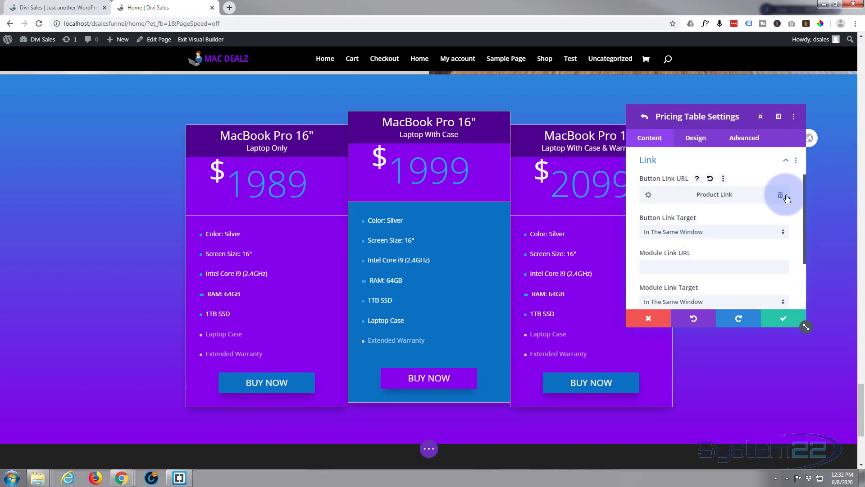
left_click(648, 195)
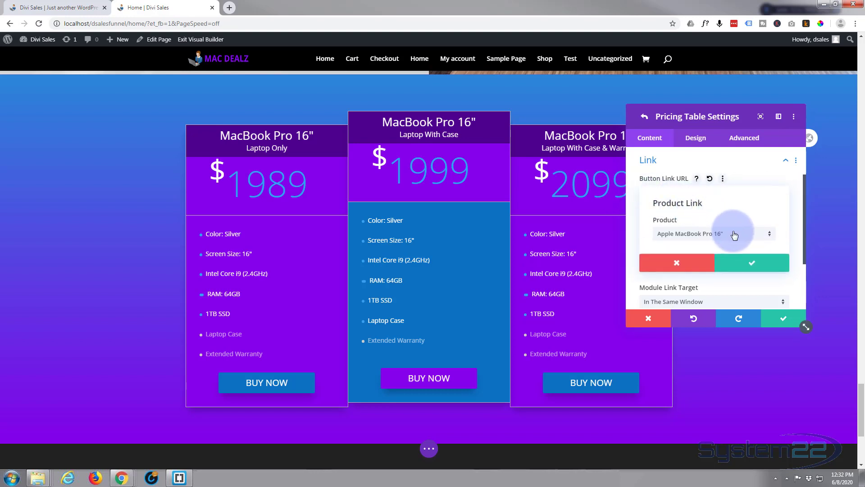
left_click(761, 235)
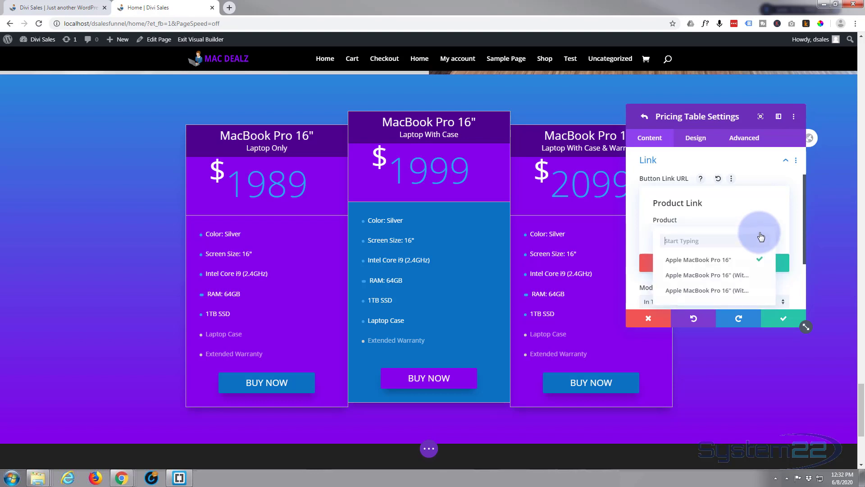
left_click(723, 276)
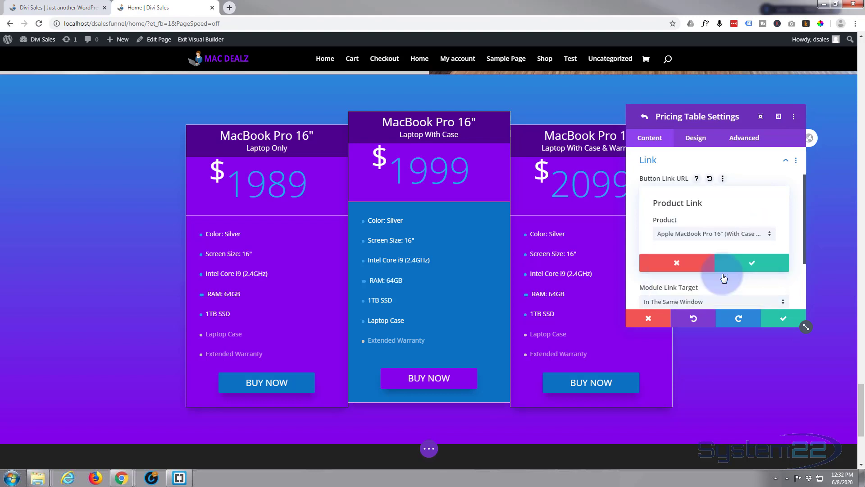
left_click(766, 264)
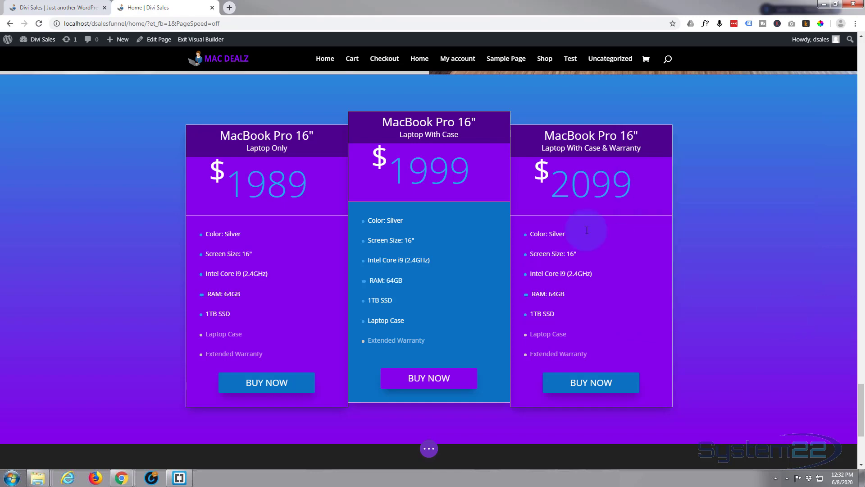
- Exit the visual builder and review the pricing tables section and site menu on the live home page
left_click(200, 39)
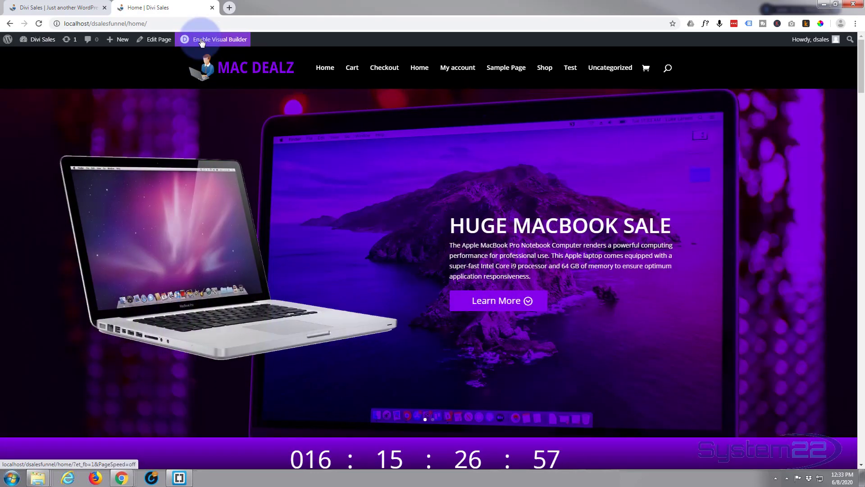
scroll(328, 256, "down", 3)
scroll(329, 261, "down", 15)
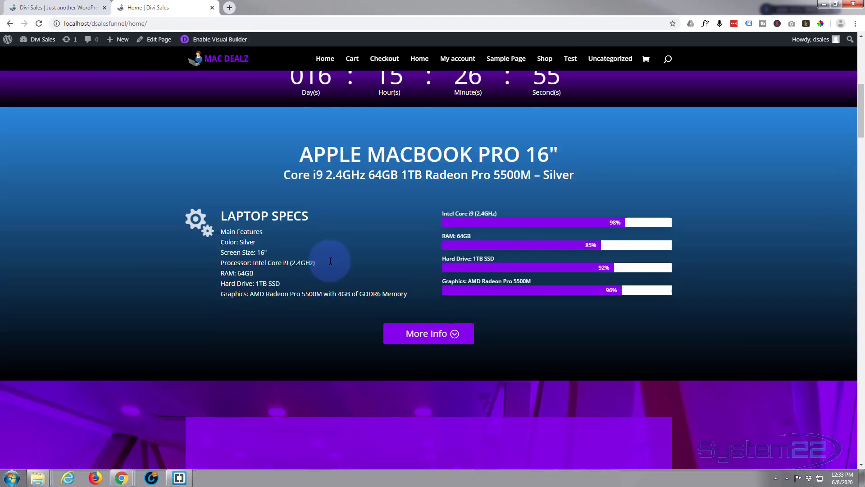
scroll(330, 270, "down", 15)
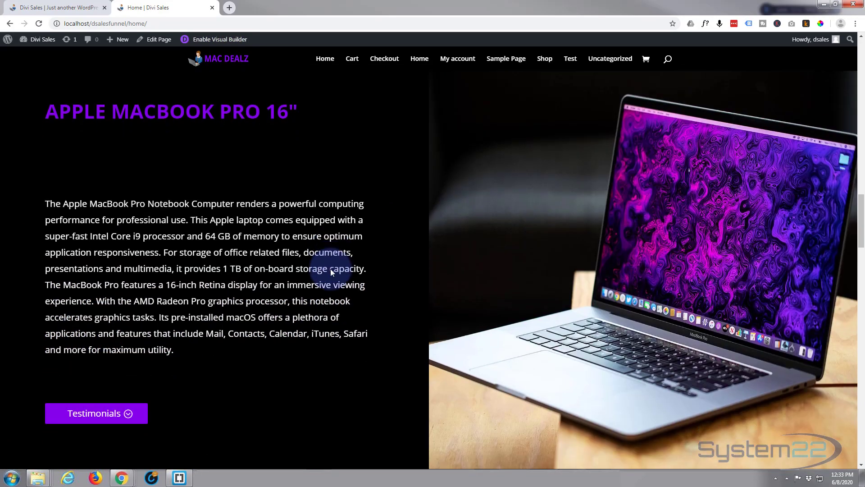
scroll(331, 269, "down", 15)
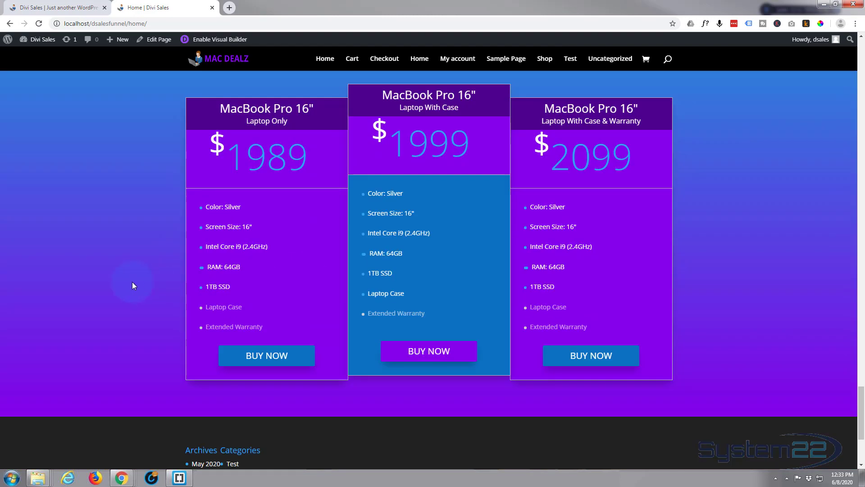
scroll(133, 283, "up", 1)
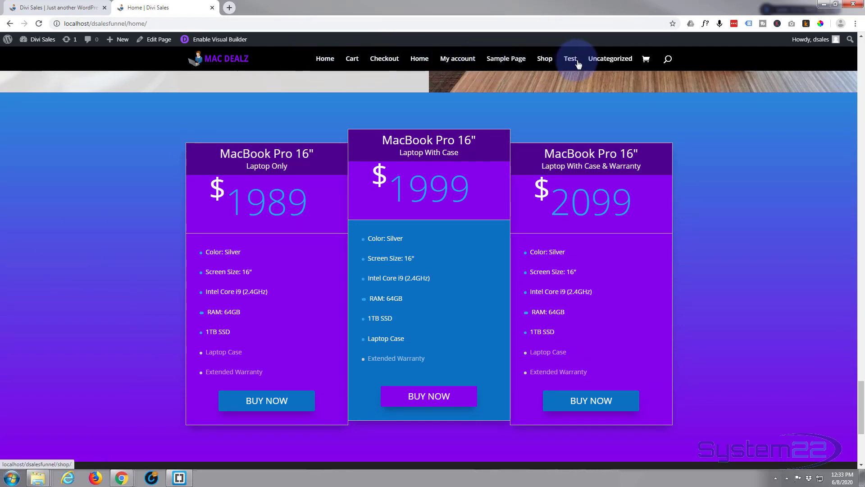
scroll(354, 67, "down", 1)
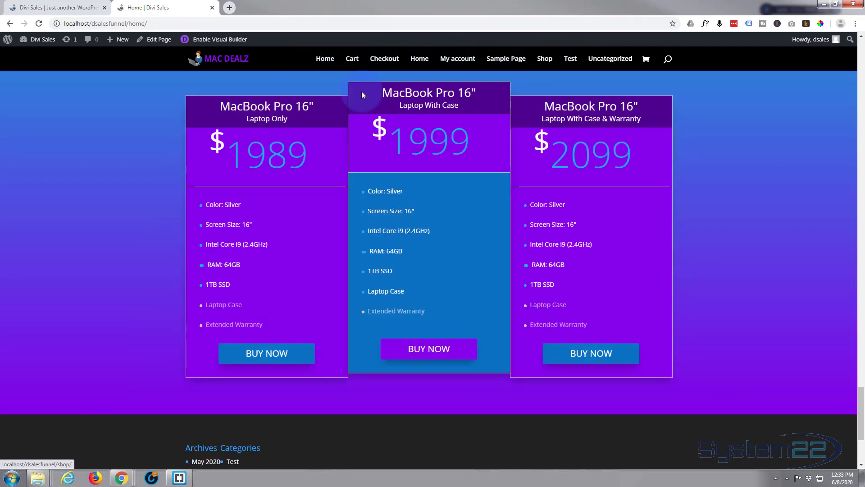
- Try the Specs, Testimonials and Pricing menu links on the finished dsales site, then return to the home page being built
left_click(61, 7)
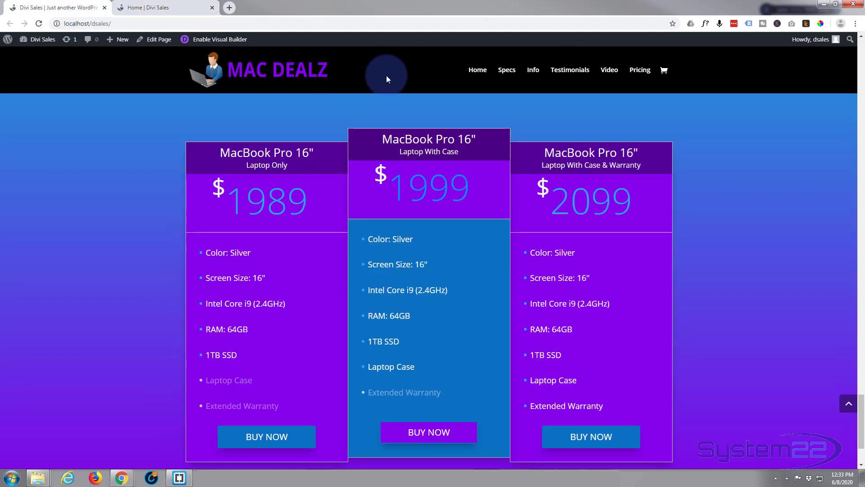
left_click(512, 72)
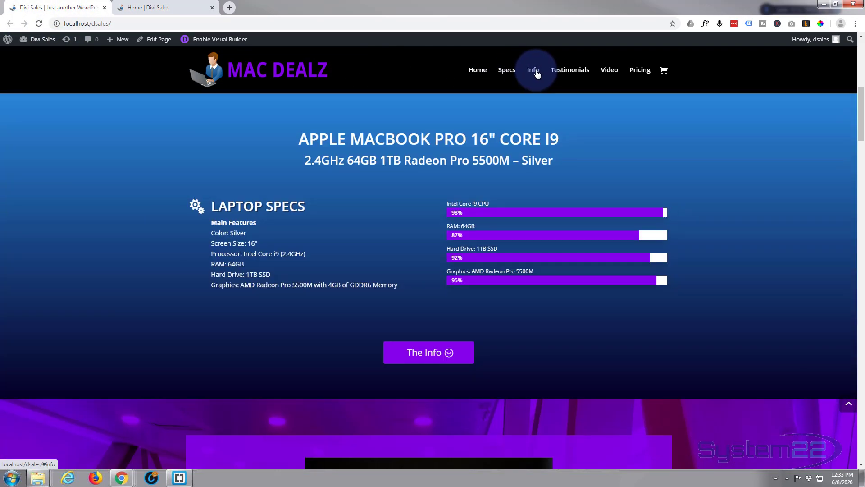
left_click(574, 73)
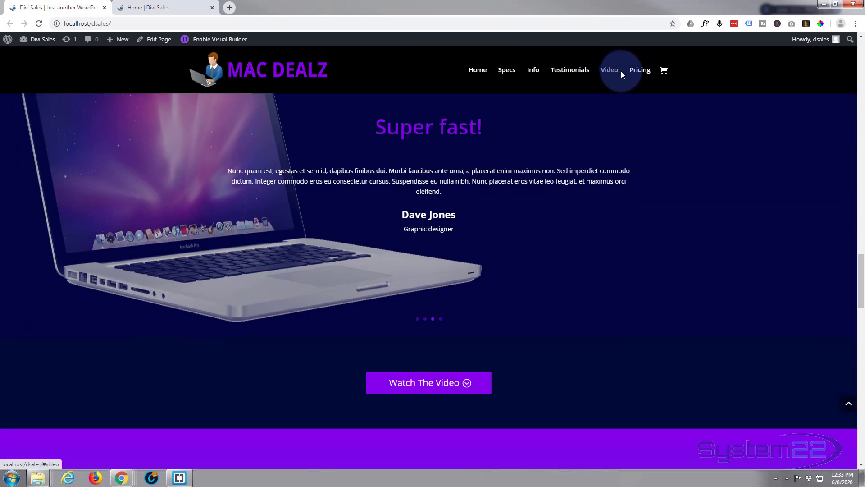
left_click(639, 74)
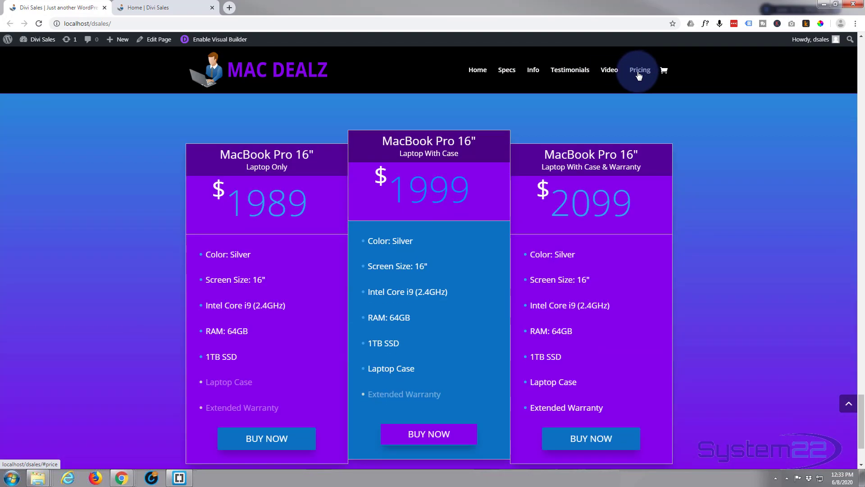
left_click(150, 7)
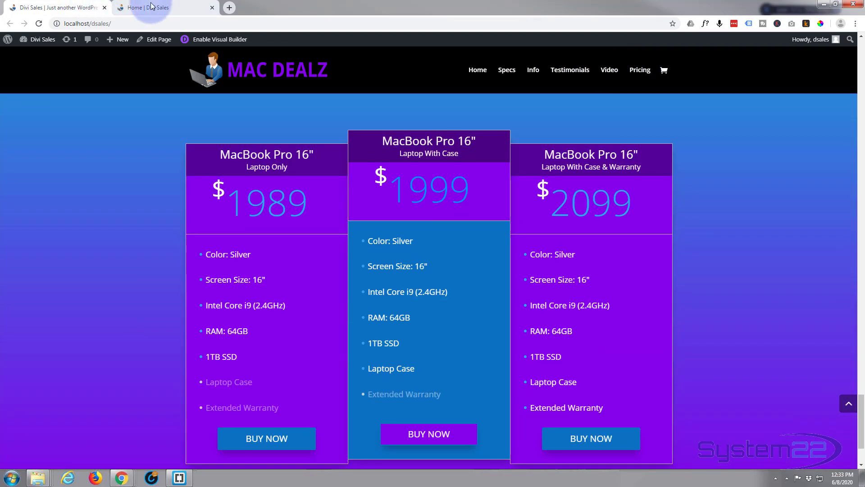